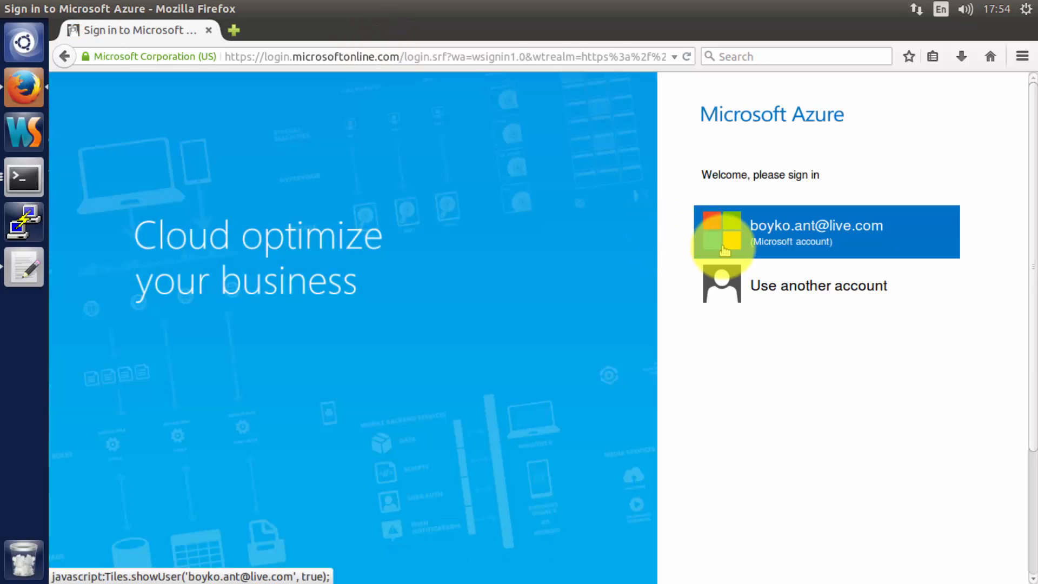
# - Sign in with the existing Microsoft account and its password, declining Firefox's offer to save it
pyautogui.click(722, 246)
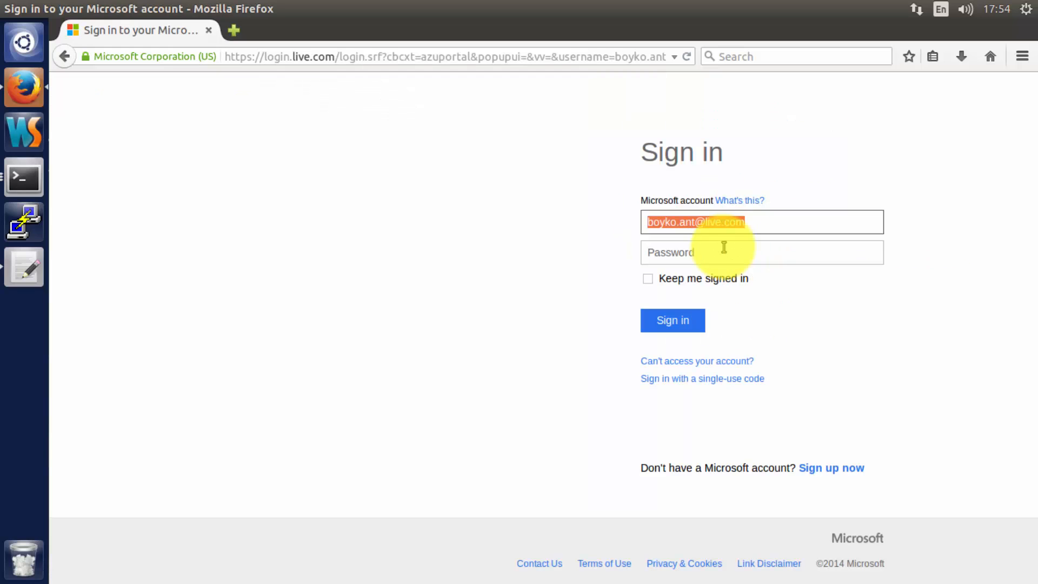
pyautogui.click(724, 247)
pyautogui.write('••')
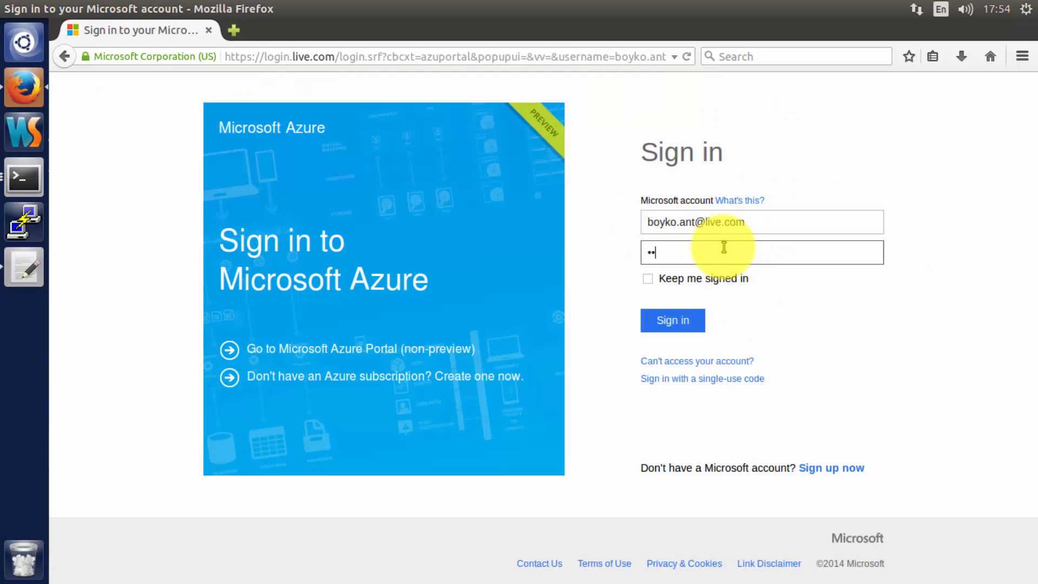
pyautogui.write('••••••••')
pyautogui.press('Return')
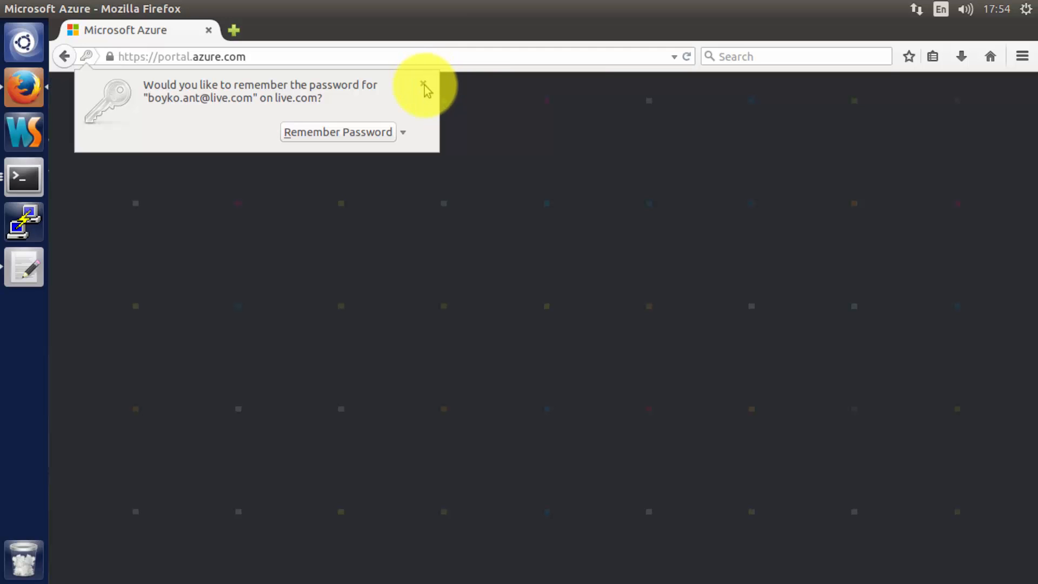
pyautogui.click(423, 84)
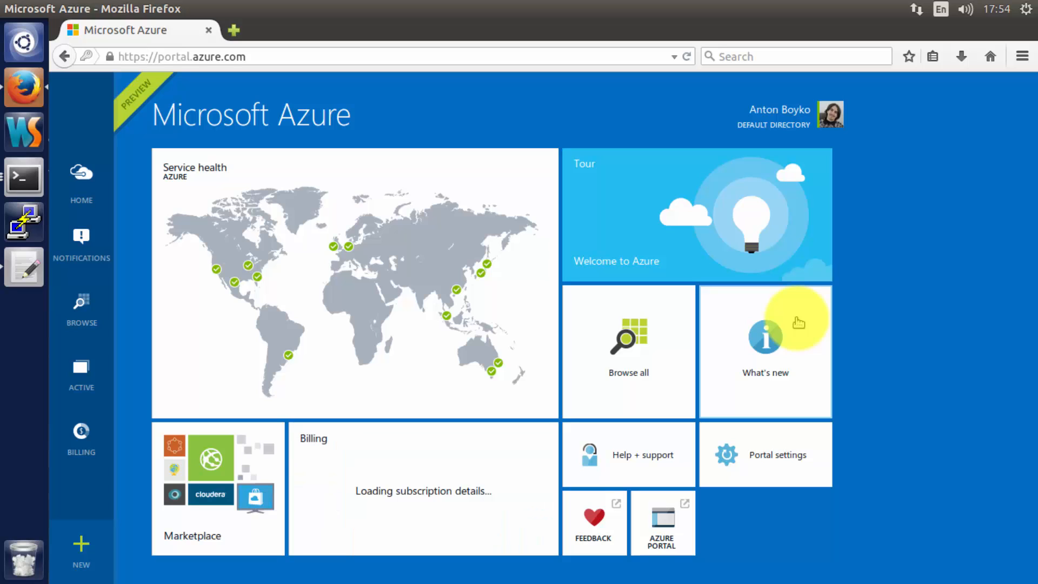
# - Switch the portal to the Dark theme, keep English as the language, and close Portal settings
pyautogui.click(759, 465)
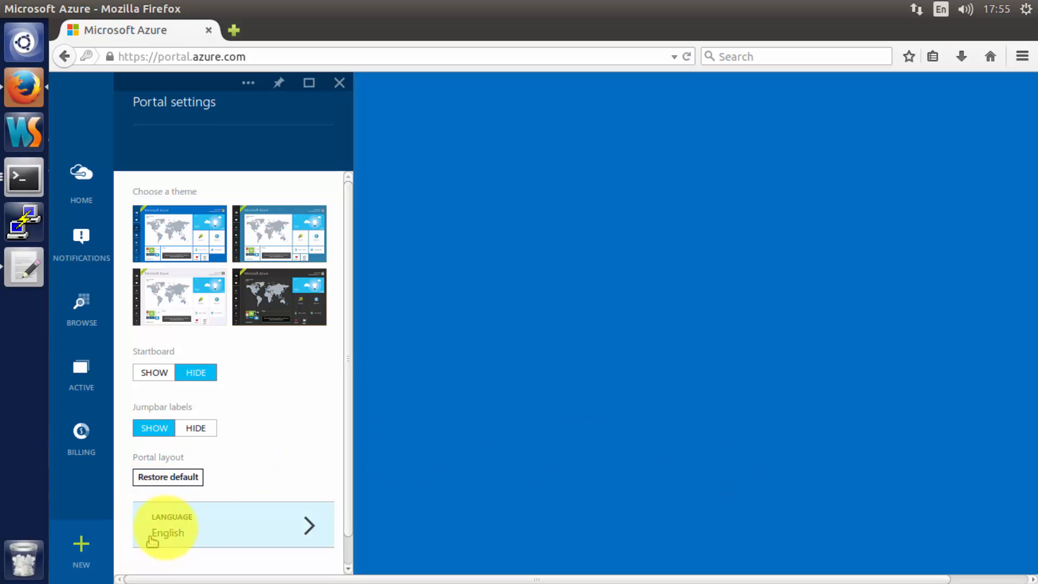
pyautogui.click(210, 532)
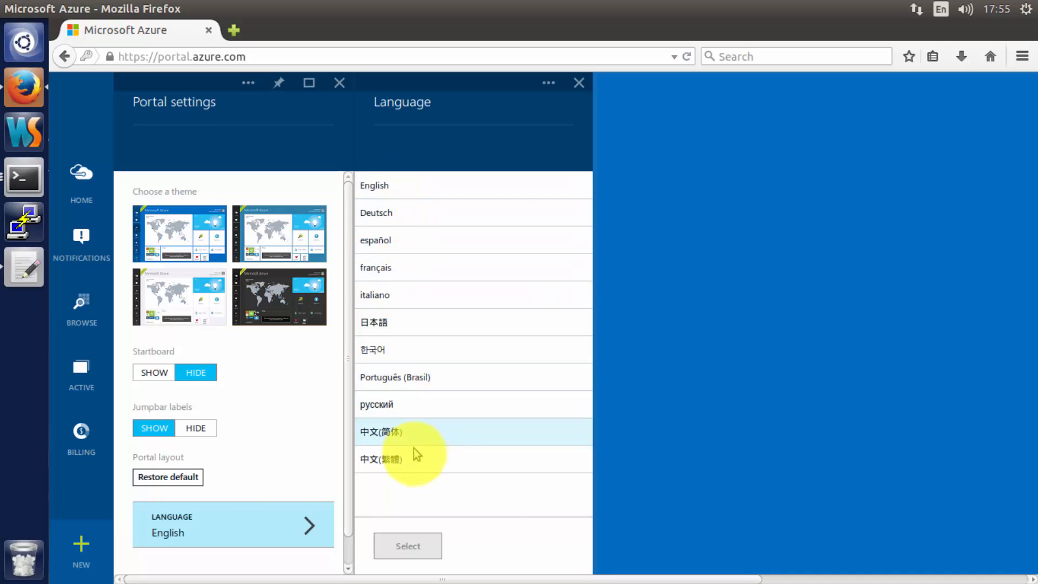
pyautogui.click(578, 83)
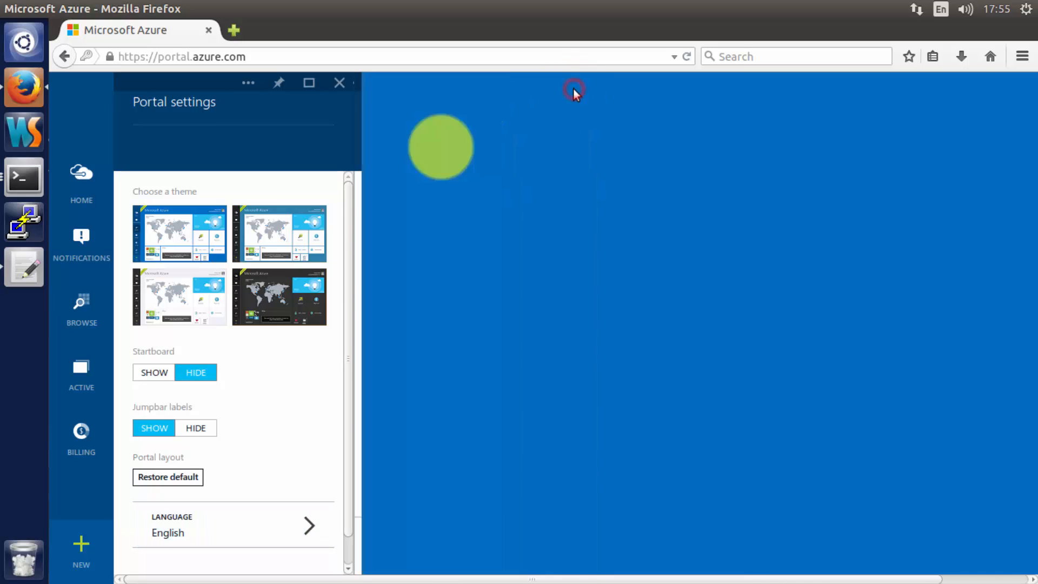
pyautogui.click(285, 308)
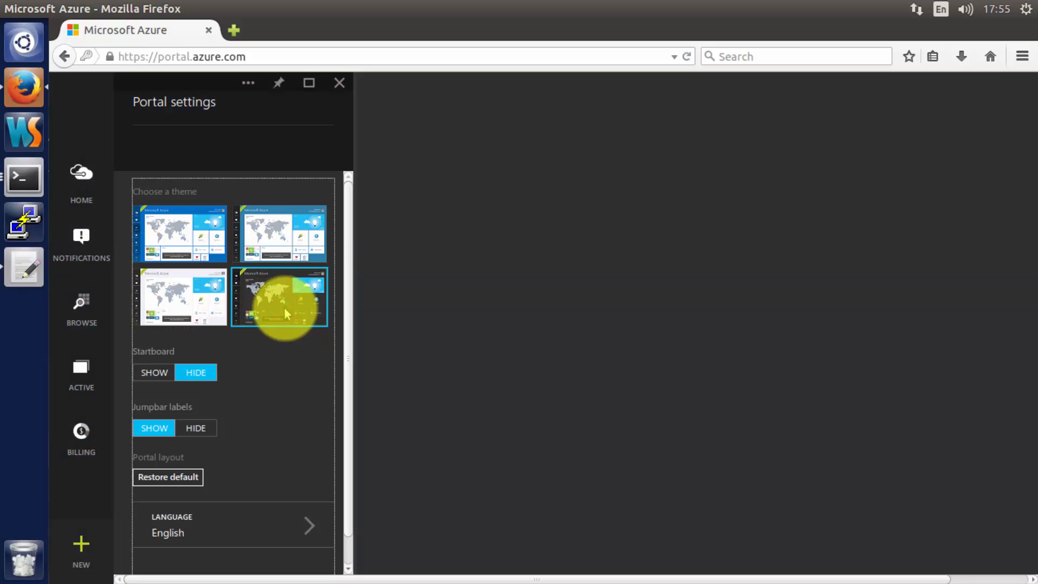
pyautogui.scroll(-1, 285, 309)
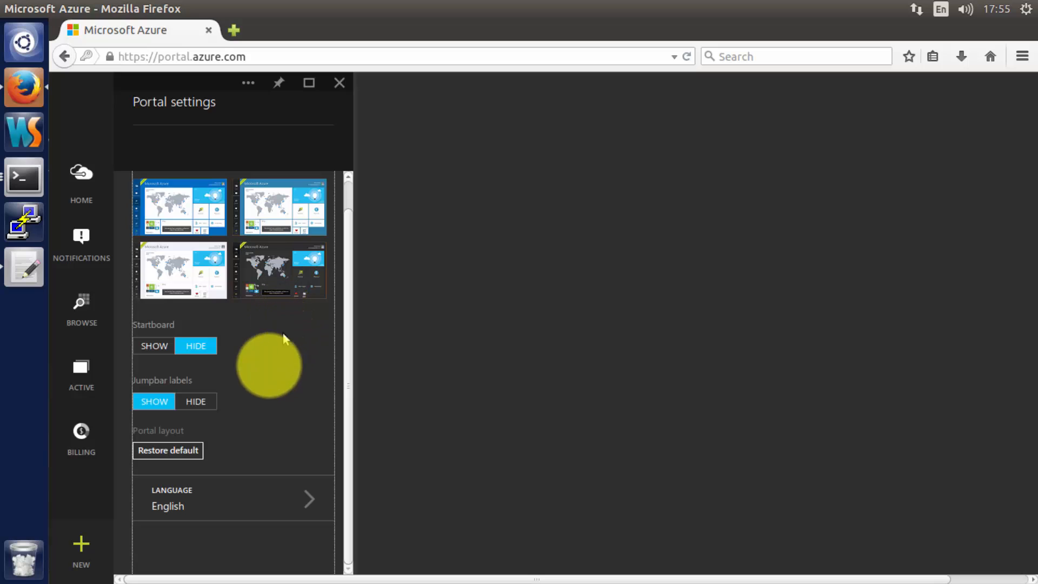
pyautogui.scroll(1, 251, 372)
pyautogui.click(339, 82)
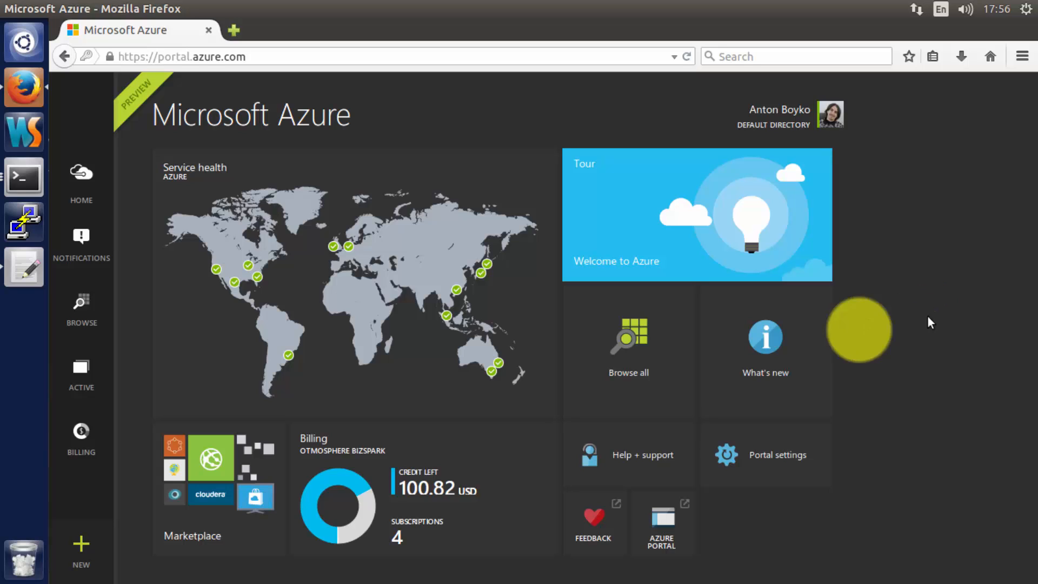
# - Browse NEW > Everything > Virtual machines to Canonical's Ubuntu Server 14.04 LTS offer
pyautogui.click(84, 543)
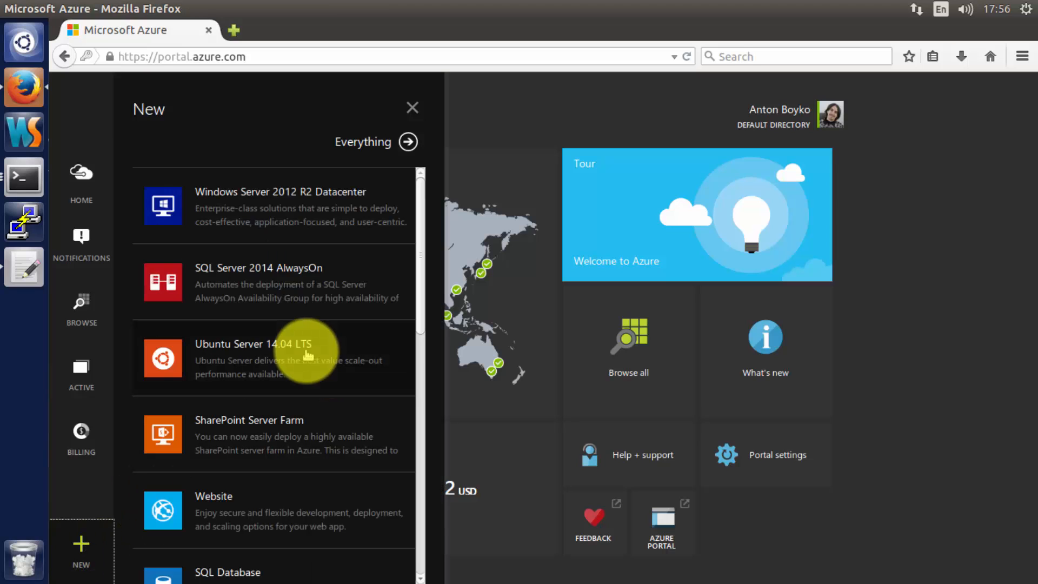
pyautogui.click(393, 144)
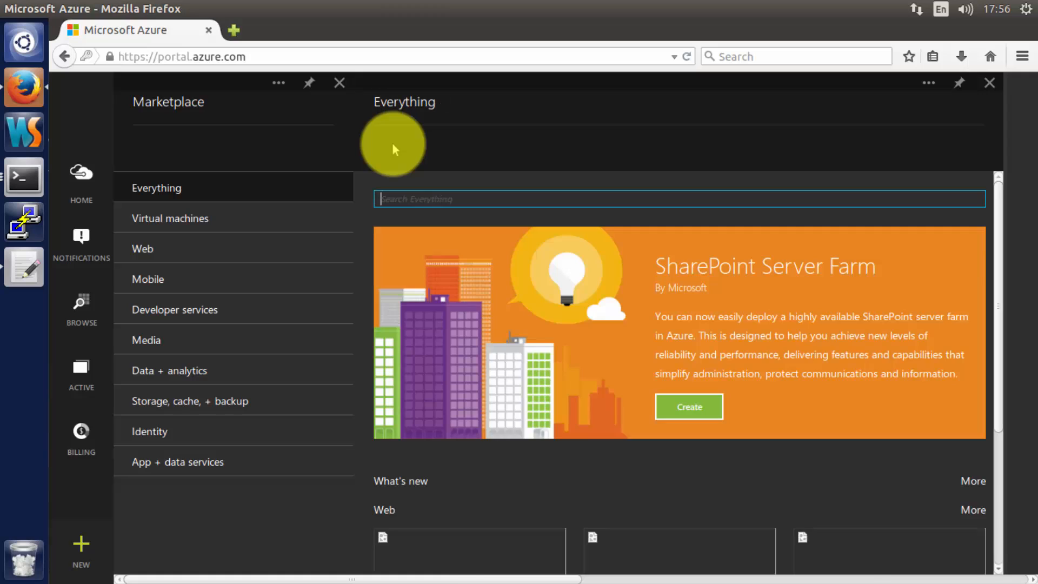
pyautogui.click(207, 222)
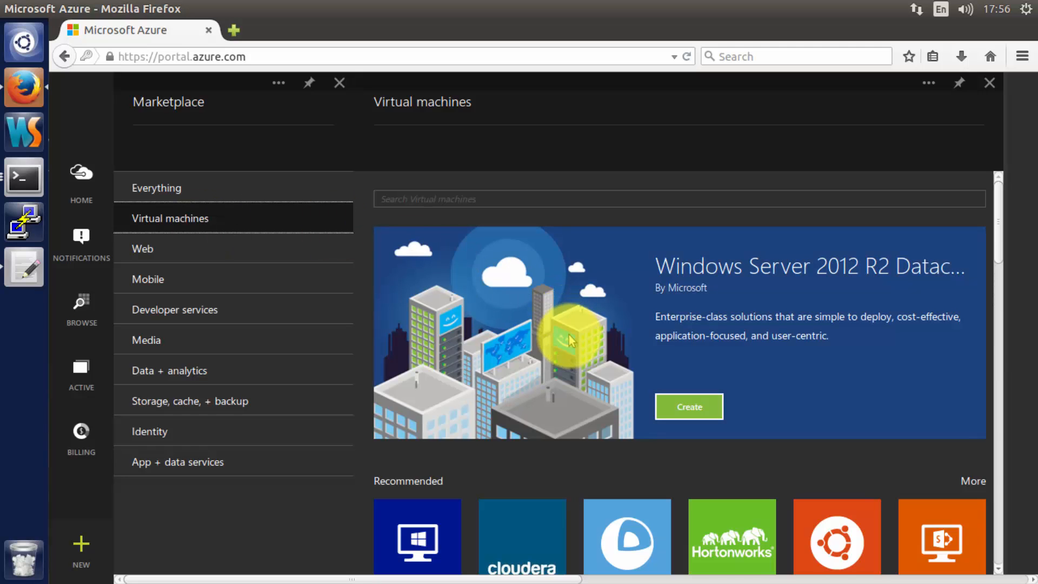
pyautogui.scroll(-3, 569, 336)
pyautogui.scroll(-4, 571, 346)
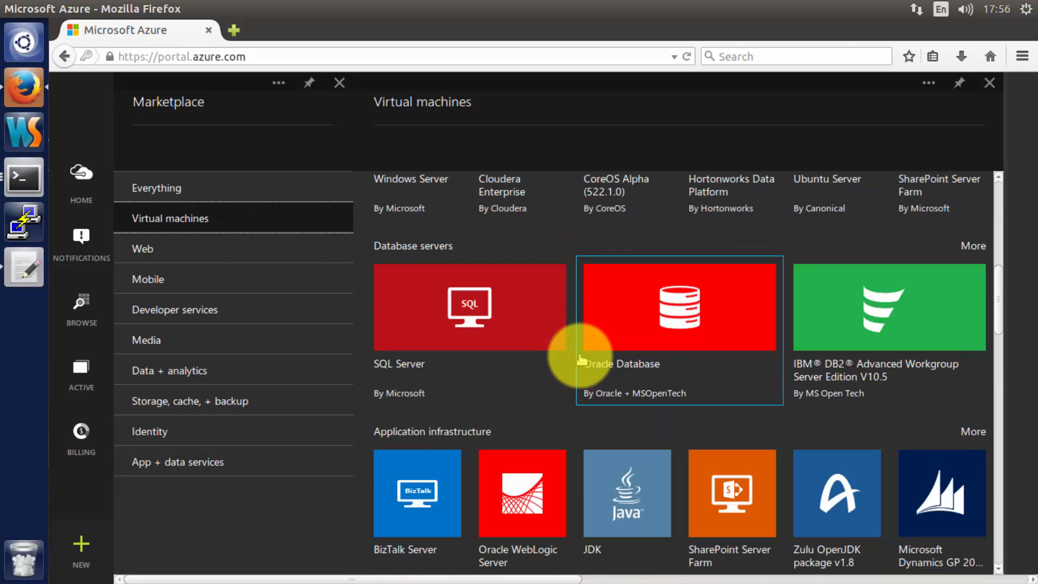
pyautogui.scroll(-7, 581, 359)
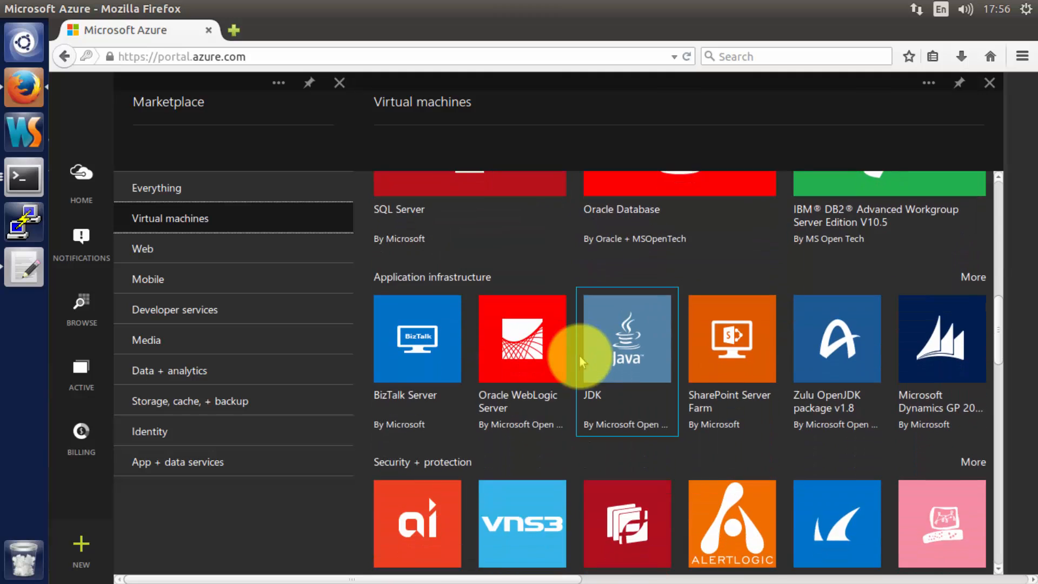
pyautogui.scroll(-5, 581, 360)
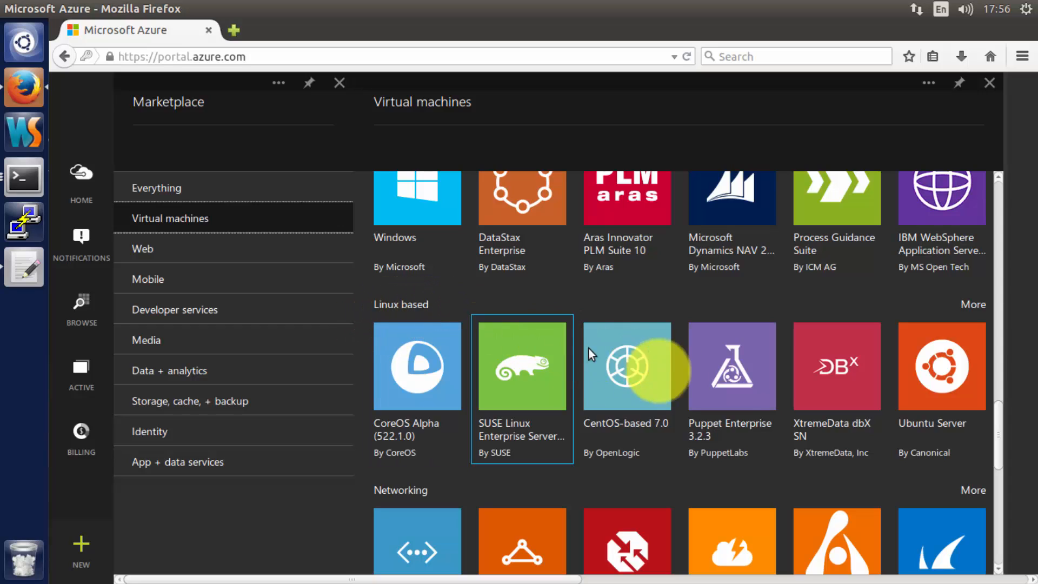
pyautogui.click(922, 385)
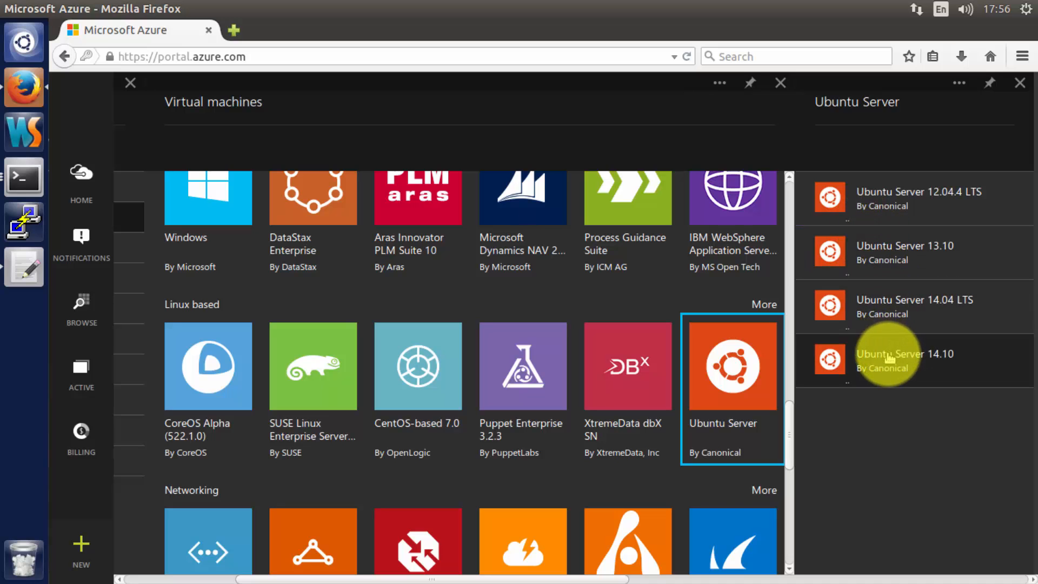
pyautogui.click(886, 313)
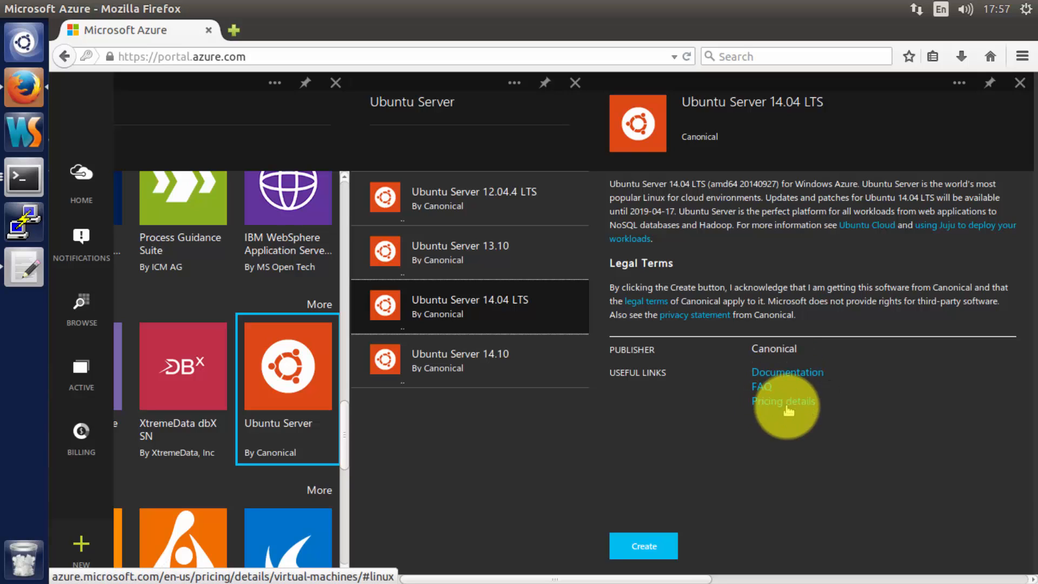
# - Start creating a VM from Ubuntu Server 14.04 LTS with host name 'aboyko-azure-demo'
pyautogui.click(650, 547)
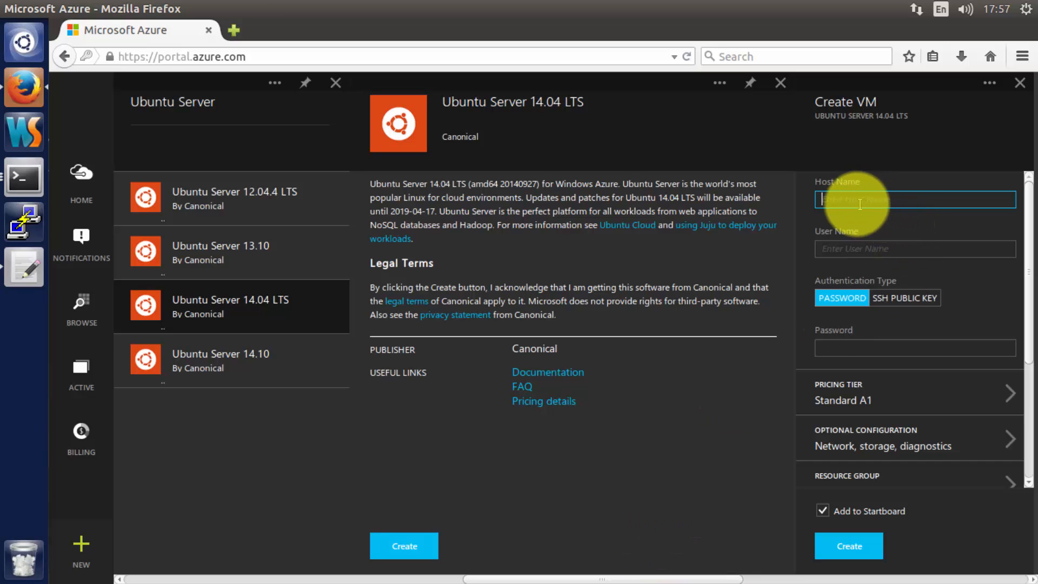
pyautogui.click(841, 201)
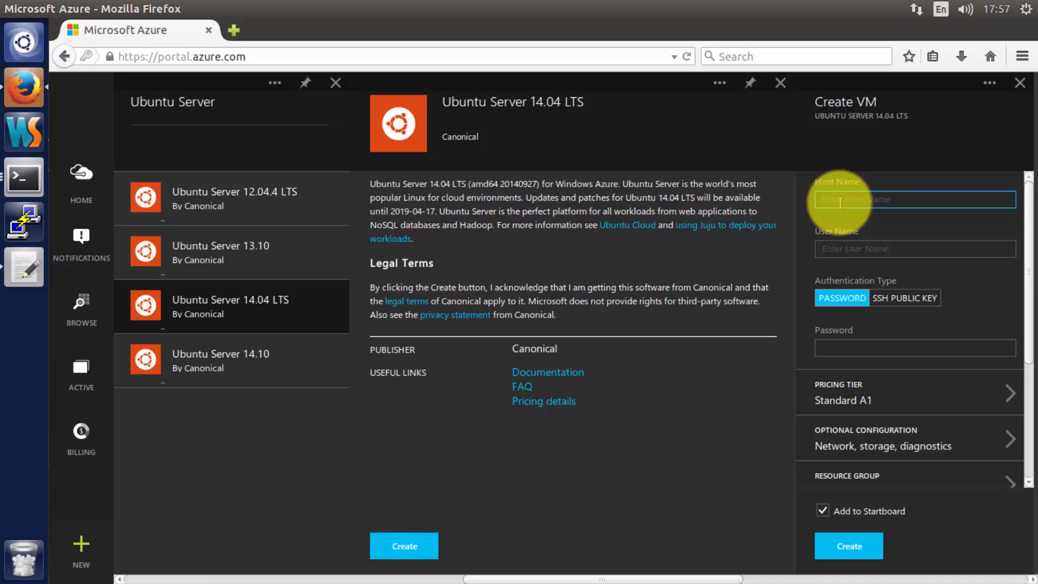
pyautogui.write('aboyko')
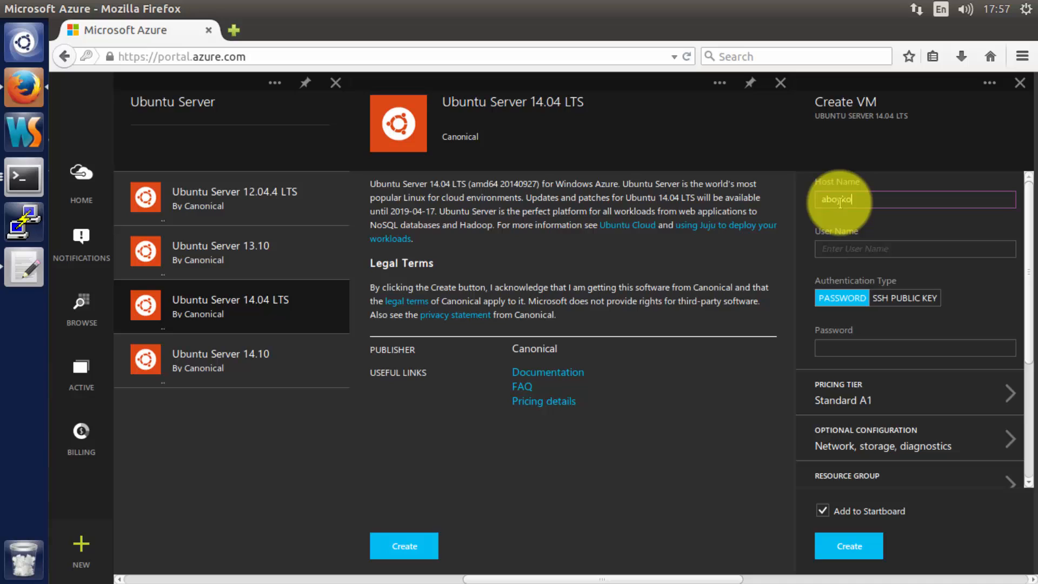
pyautogui.write('-azure-demo')
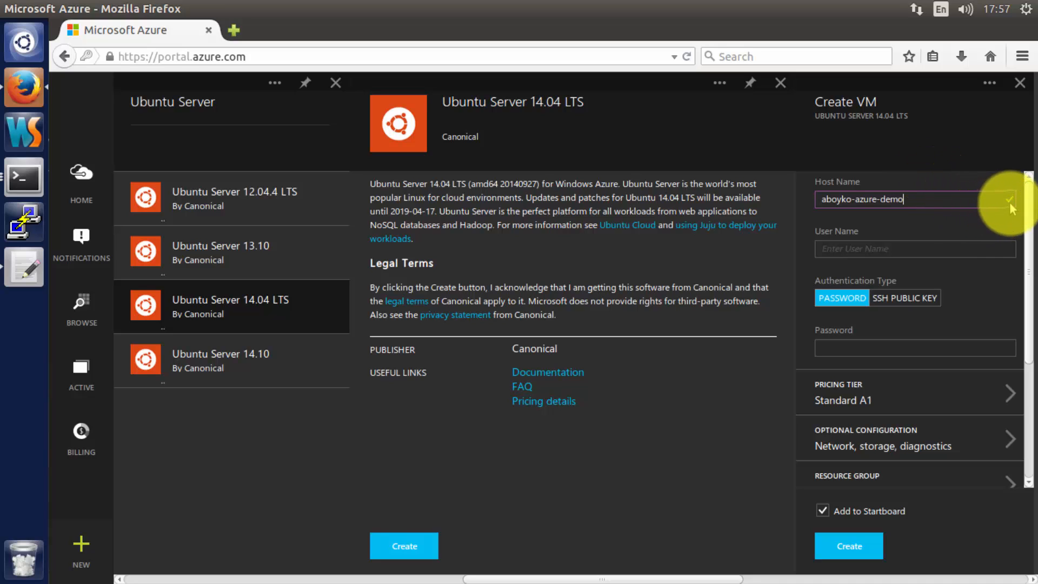
# - Enter the user name and choose Password authentication with the VM password
pyautogui.click(938, 253)
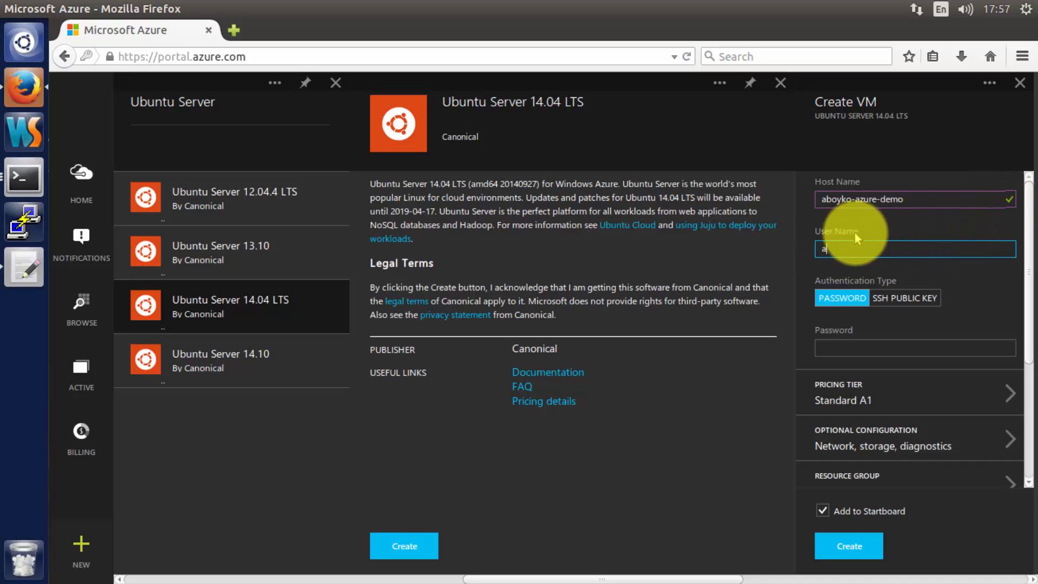
pyautogui.click(828, 303)
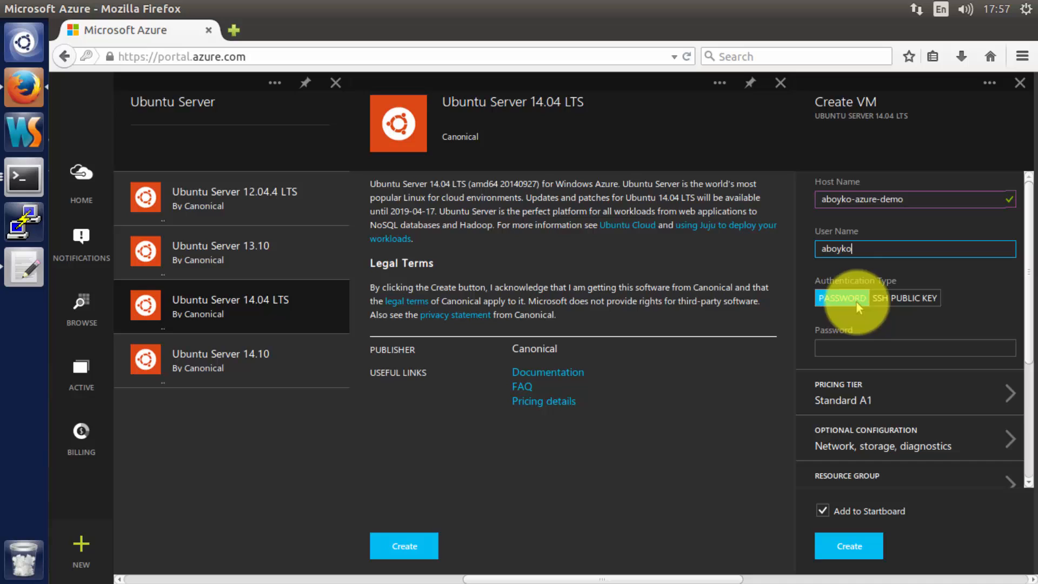
pyautogui.click(892, 296)
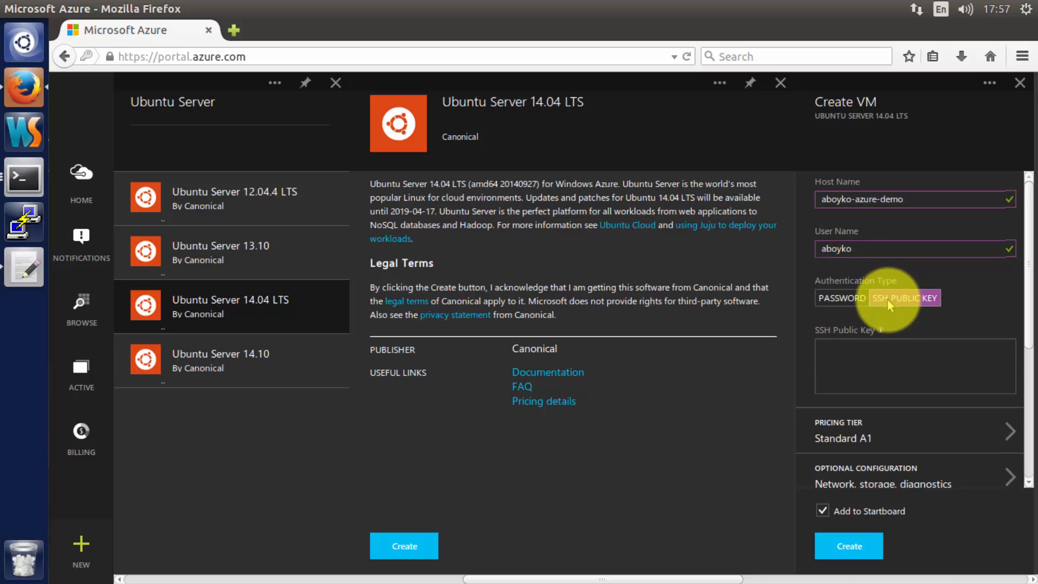
pyautogui.click(850, 308)
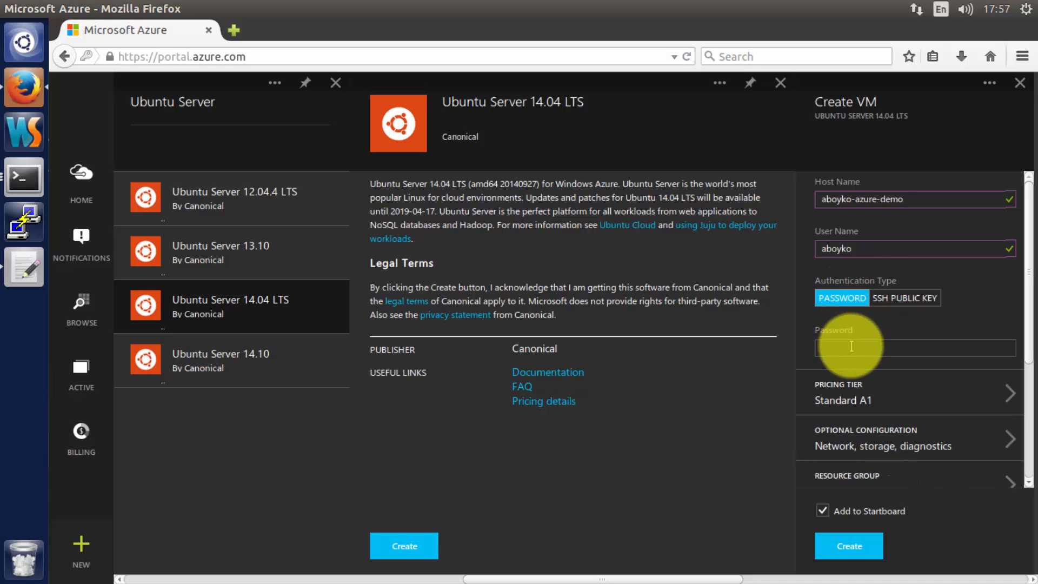
pyautogui.click(840, 346)
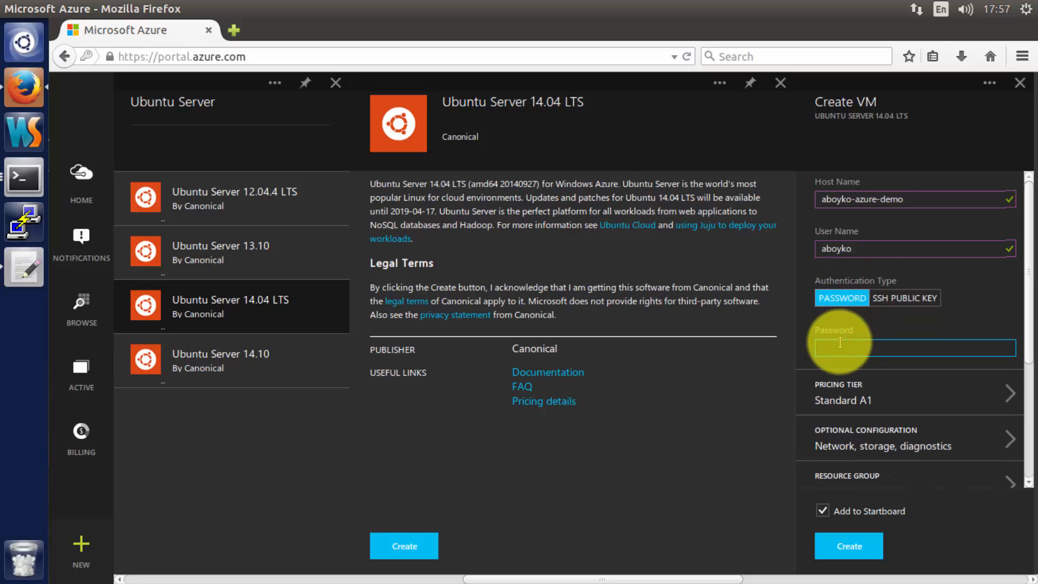
pyautogui.write('*********')
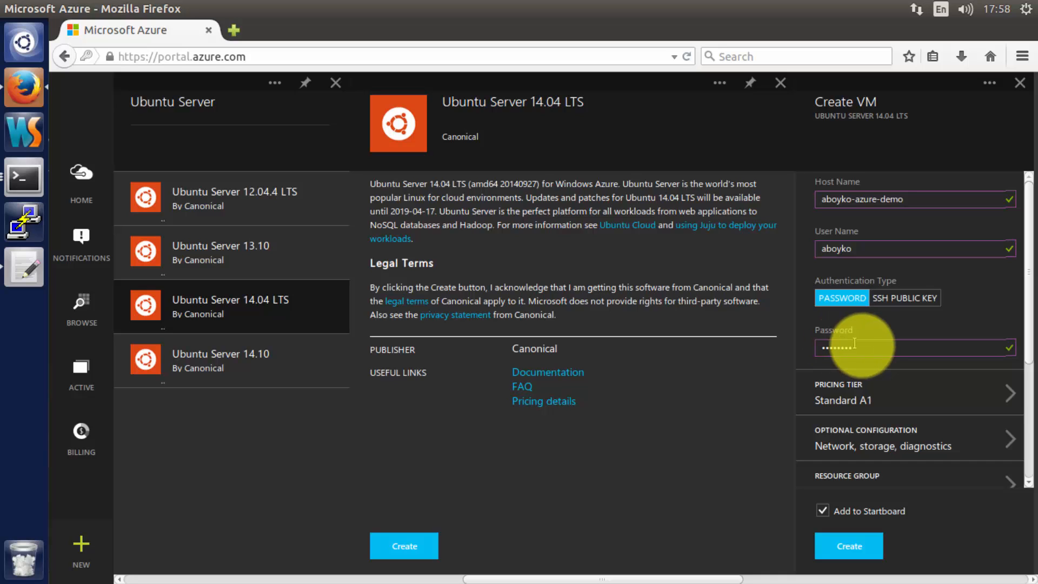
pyautogui.scroll(-4, 862, 346)
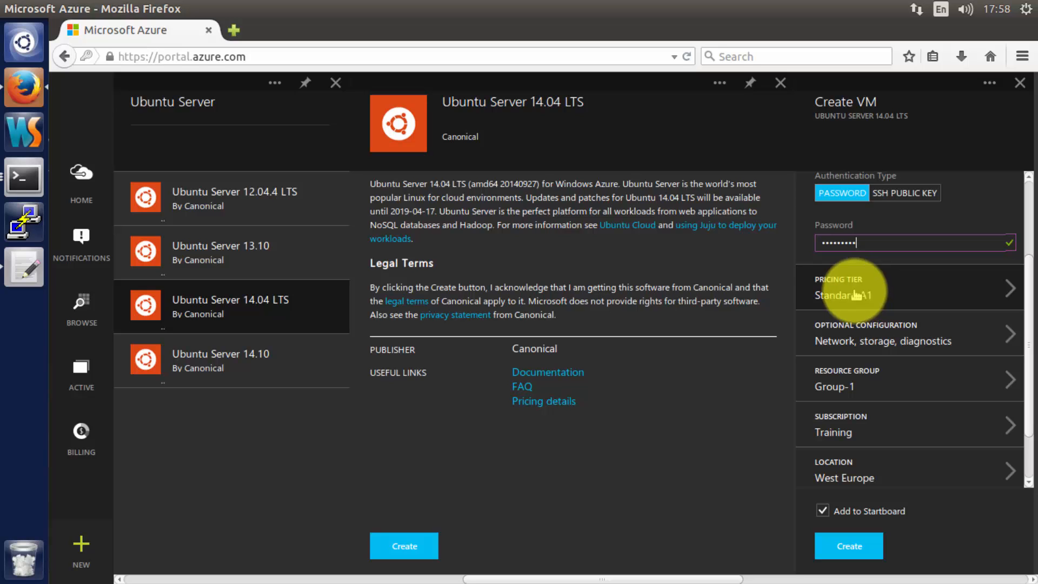
# - Open the VM's recommended pricing tiers and expand to the full tier list
pyautogui.click(887, 297)
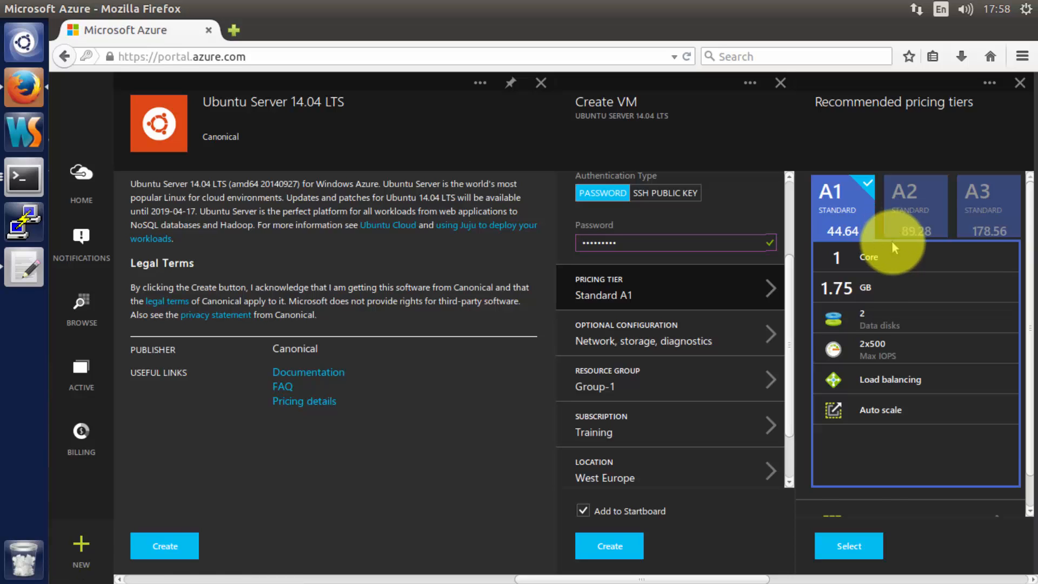
pyautogui.scroll(-1, 892, 243)
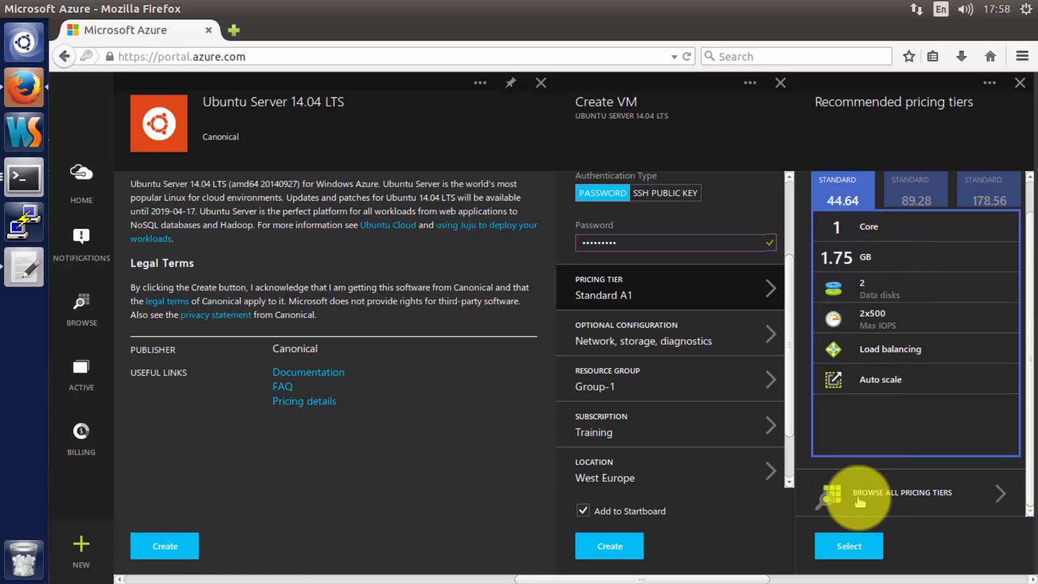
pyautogui.click(897, 494)
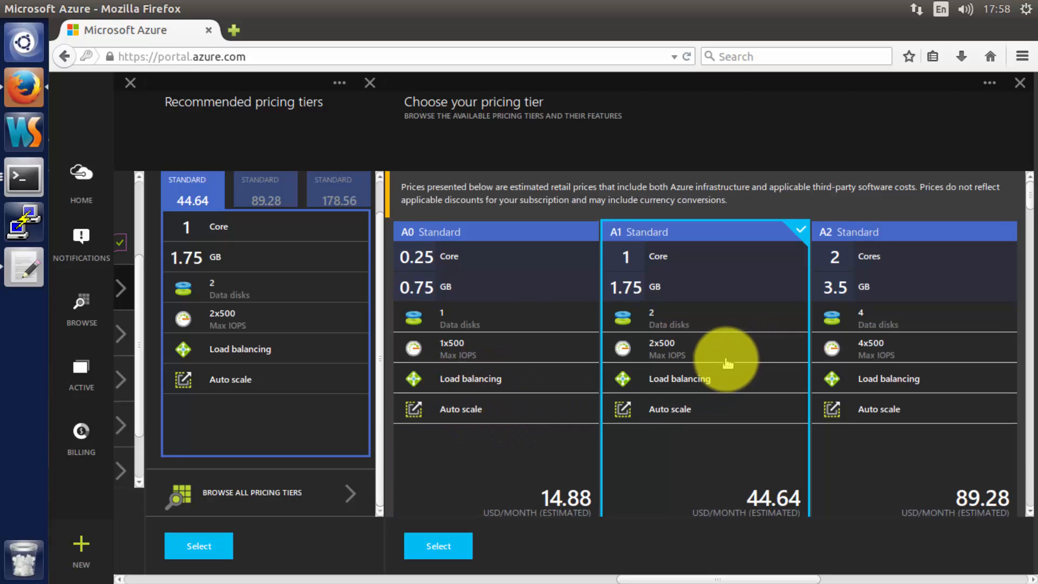
# - Review the A, D and Basic tiers, then select A1 Standard (1 core, 1.75 GB, 44.64 USD/month)
pyautogui.scroll(-2, 724, 363)
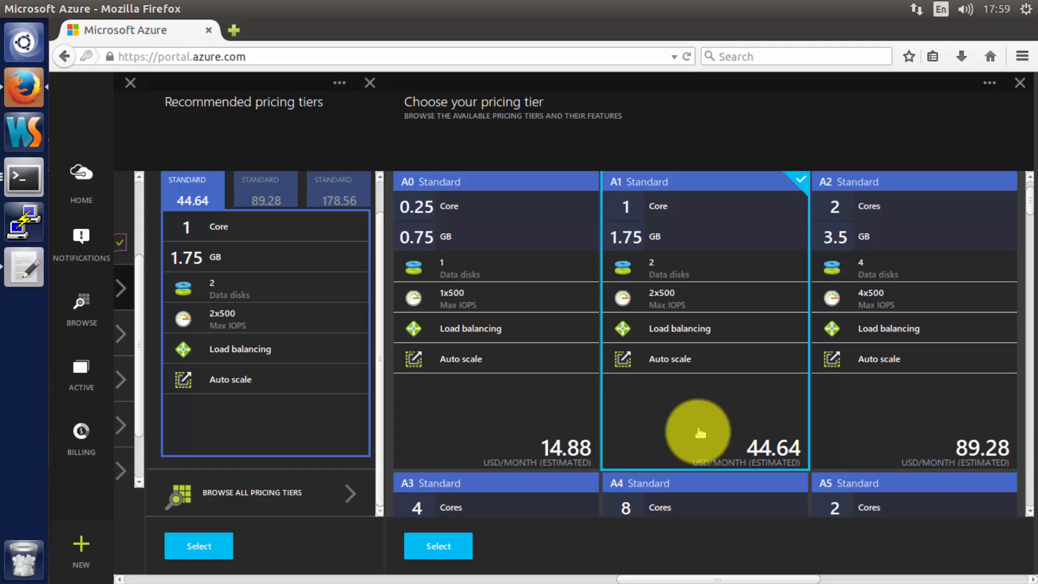
pyautogui.scroll(-3, 707, 441)
pyautogui.scroll(-15, 707, 441)
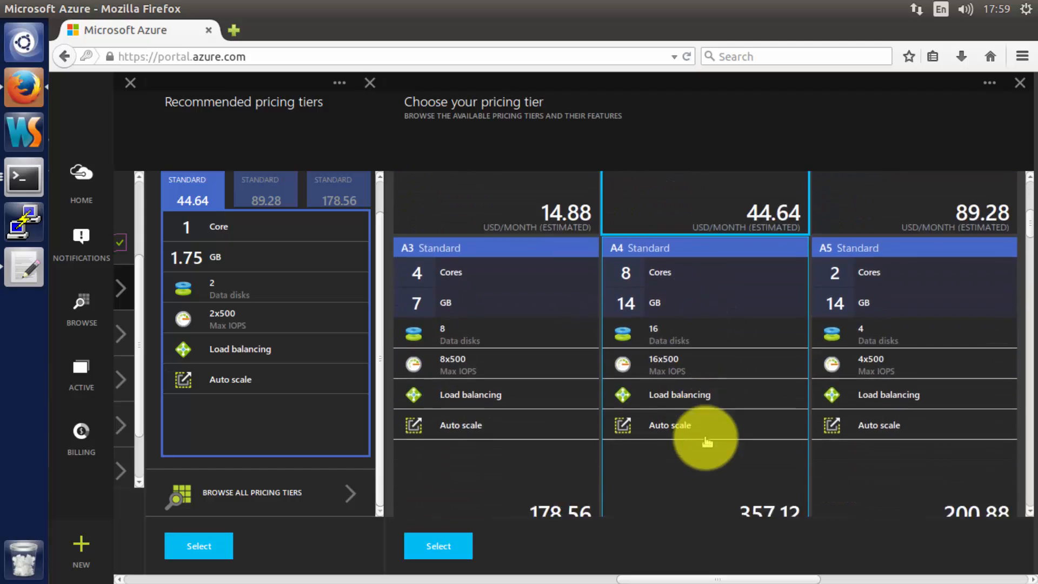
pyautogui.scroll(-4, 707, 441)
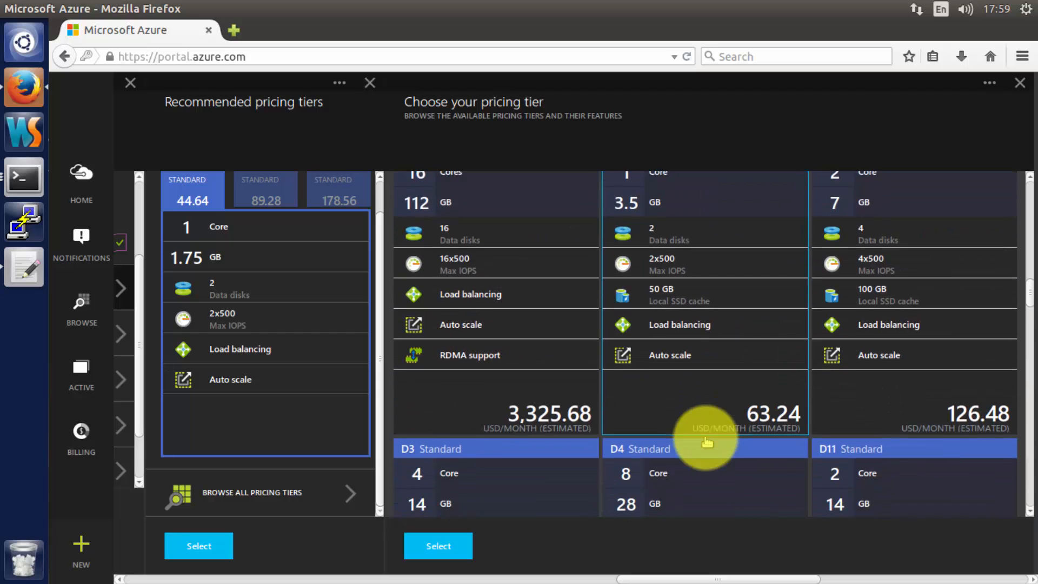
pyautogui.scroll(-3, 707, 441)
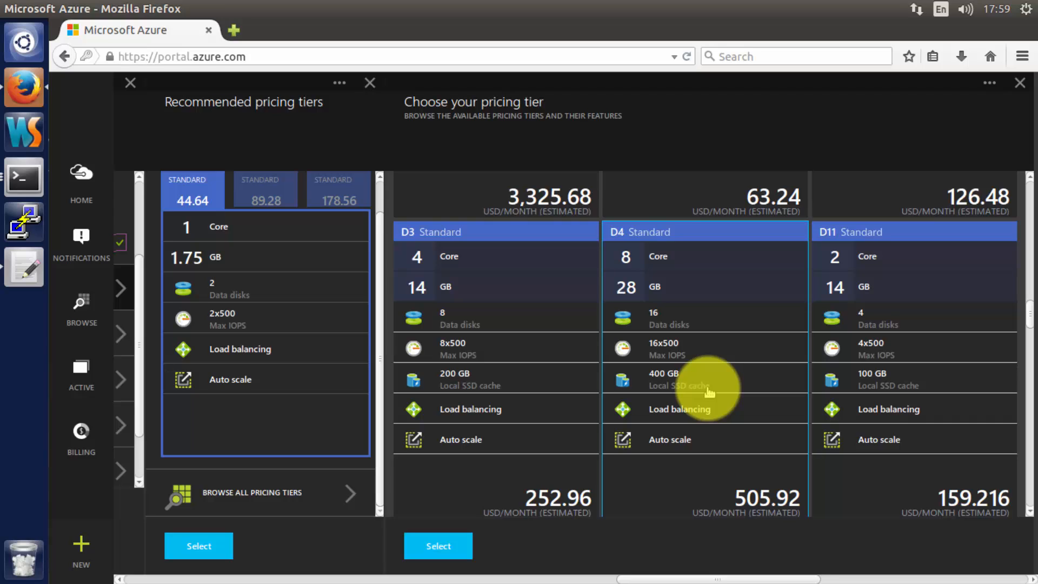
pyautogui.scroll(-5, 702, 386)
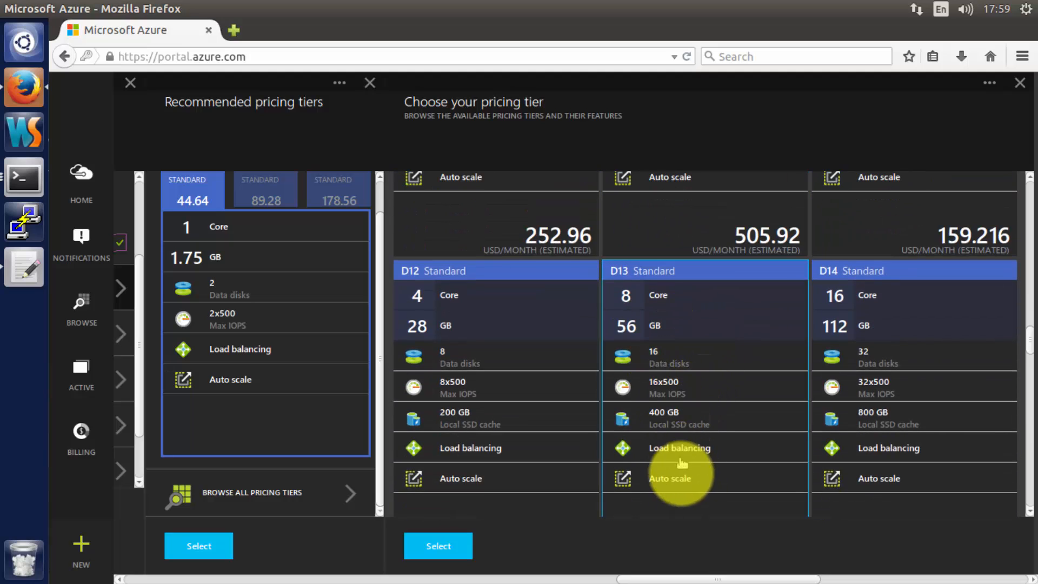
pyautogui.scroll(-5, 682, 465)
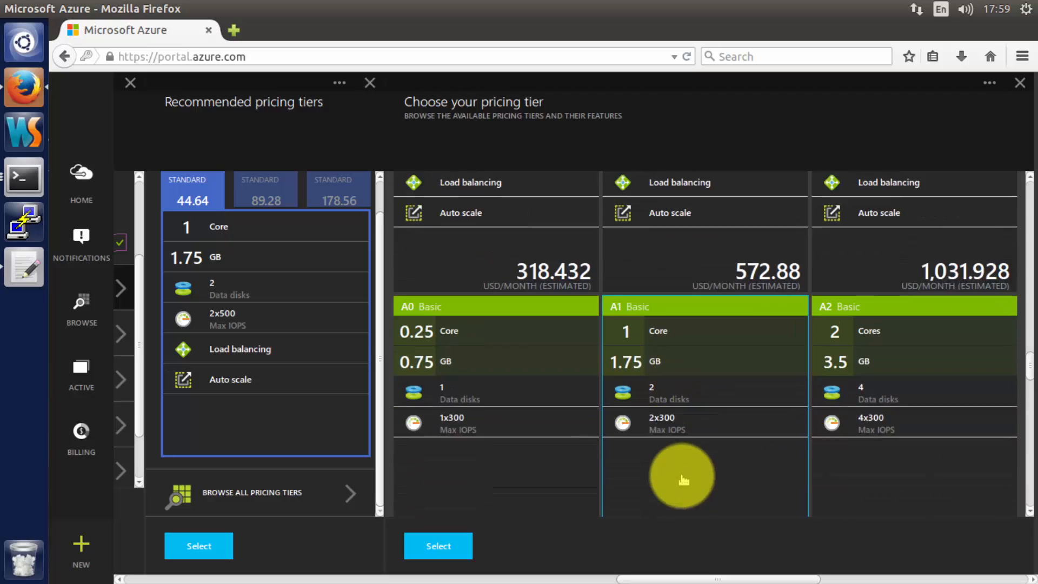
pyautogui.scroll(-2, 682, 476)
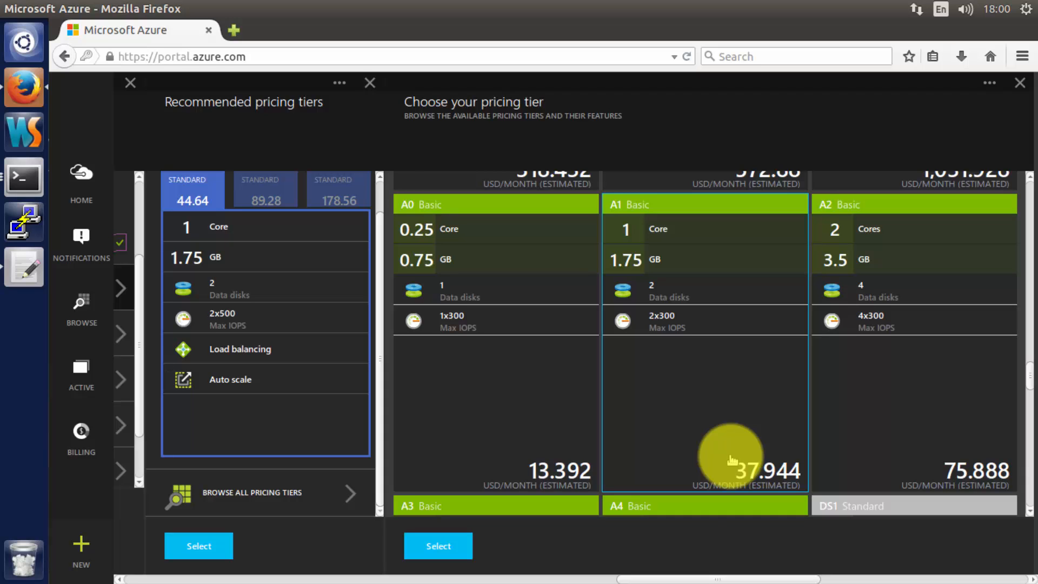
pyautogui.scroll(10, 731, 459)
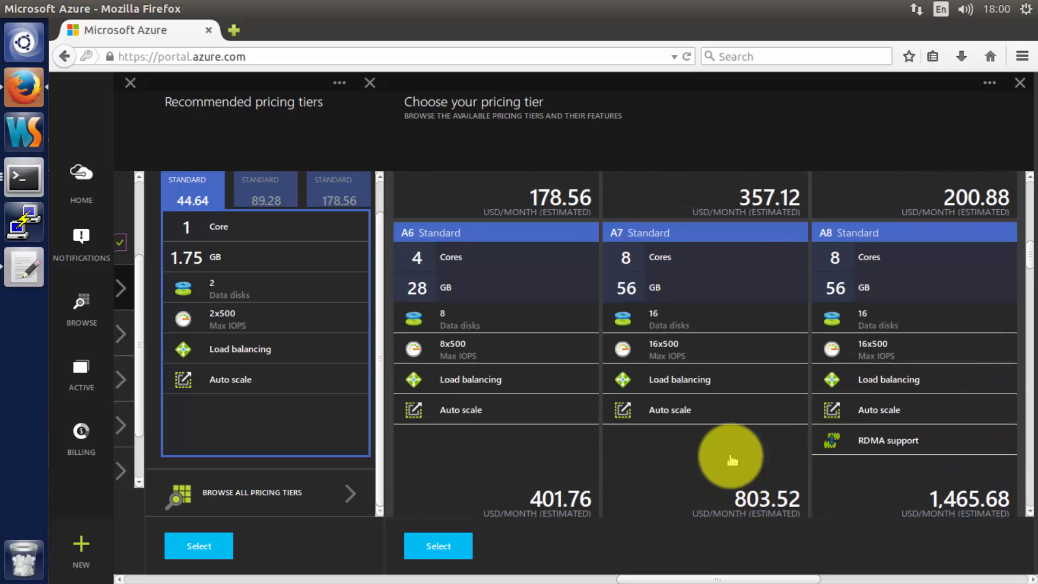
pyautogui.scroll(10, 731, 458)
pyautogui.click(682, 264)
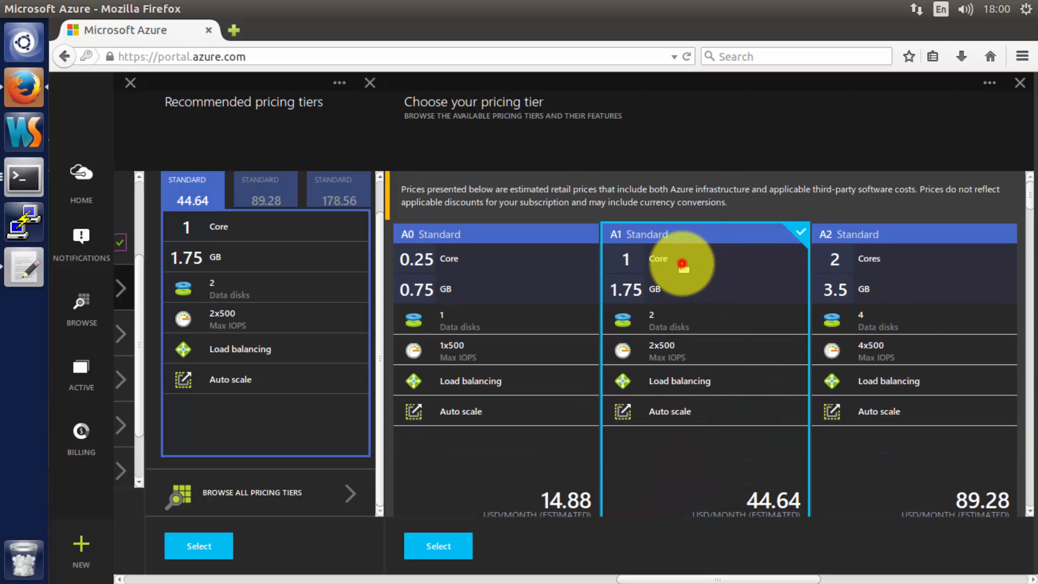
pyautogui.click(457, 545)
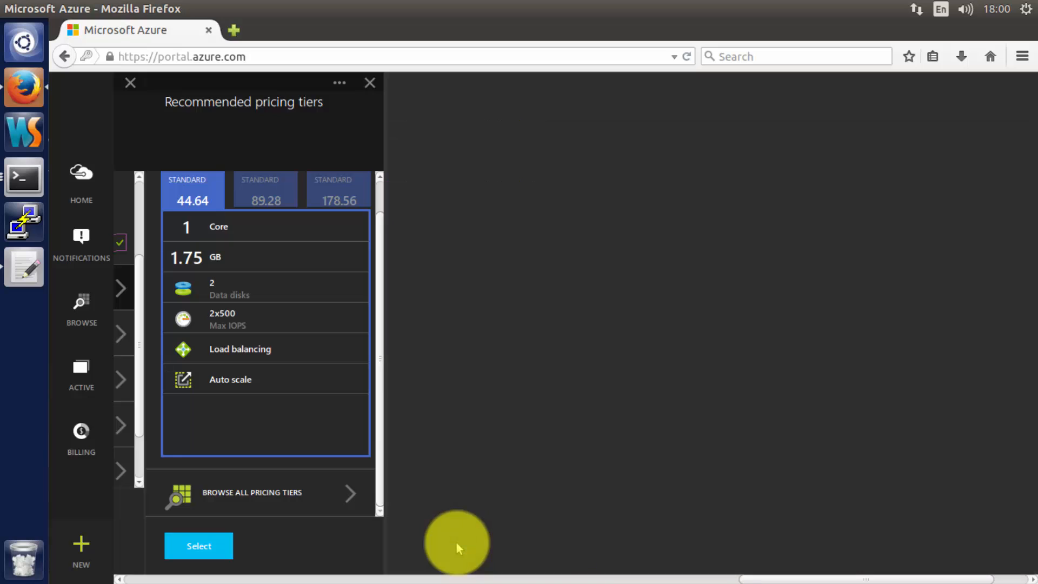
# - Apply the A1 Standard tier, then open the Network settings under Optional Configuration
pyautogui.click(227, 548)
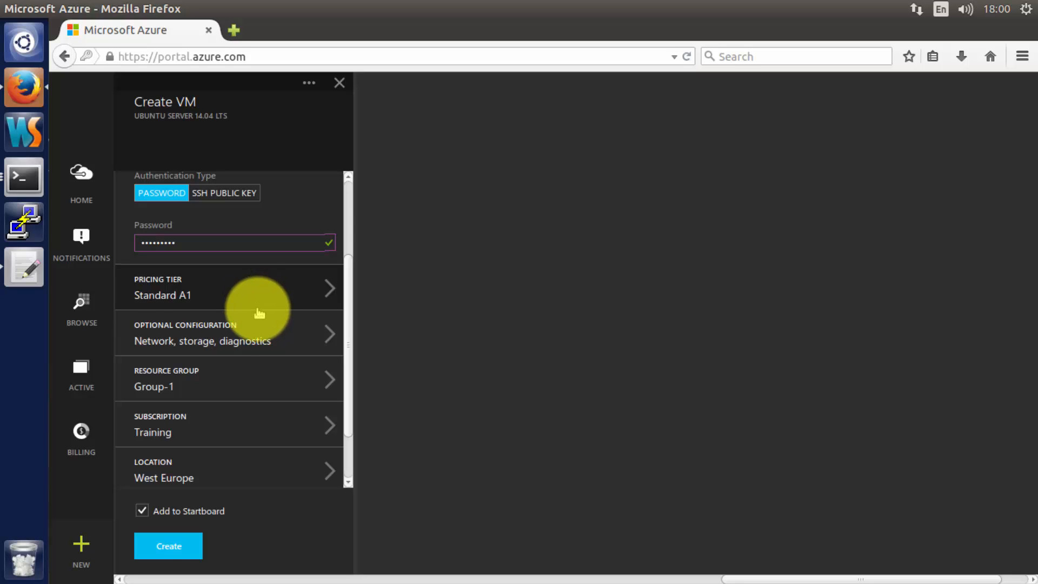
pyautogui.click(226, 344)
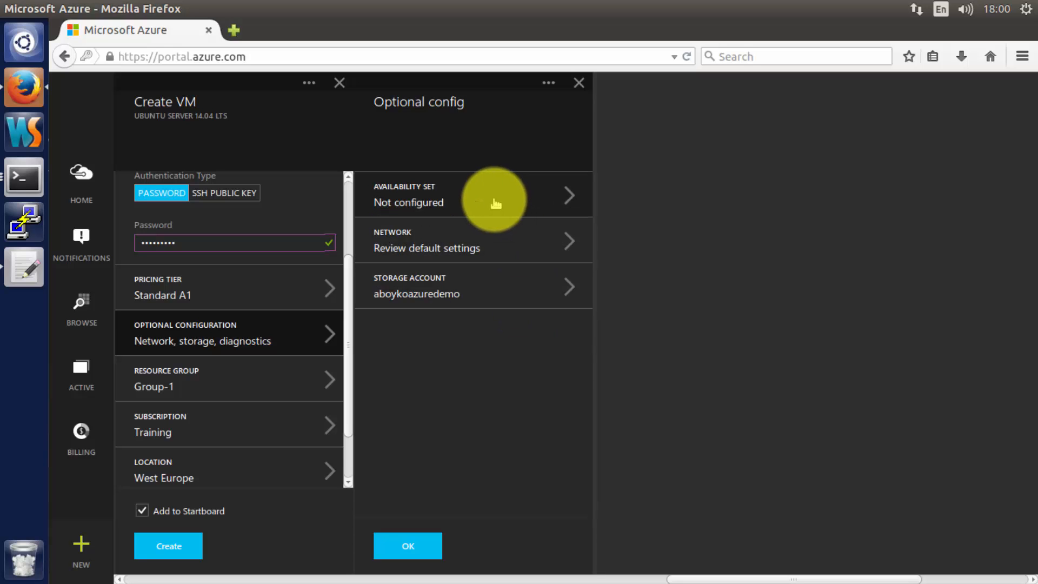
pyautogui.click(441, 201)
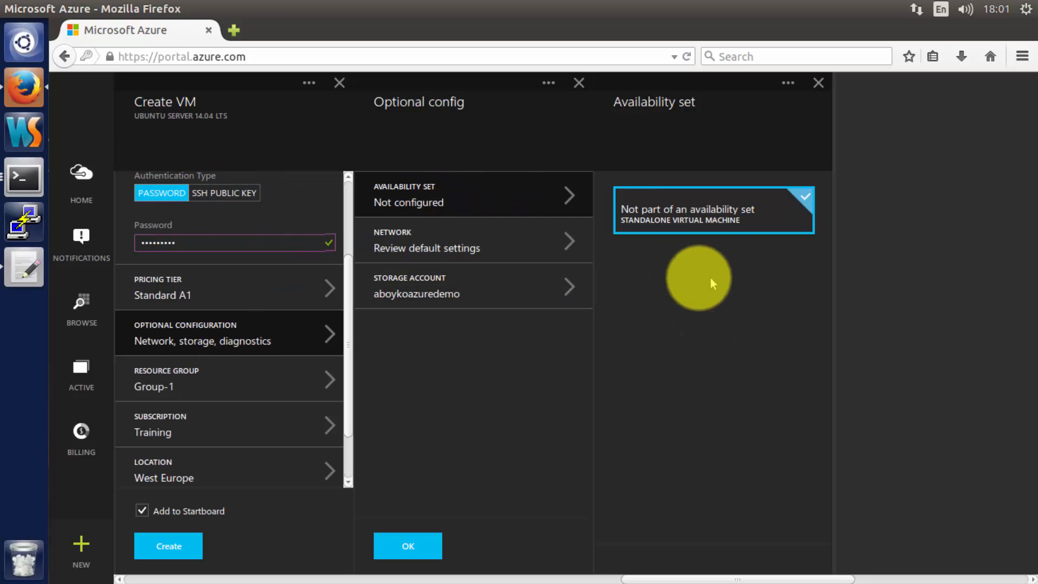
pyautogui.click(515, 236)
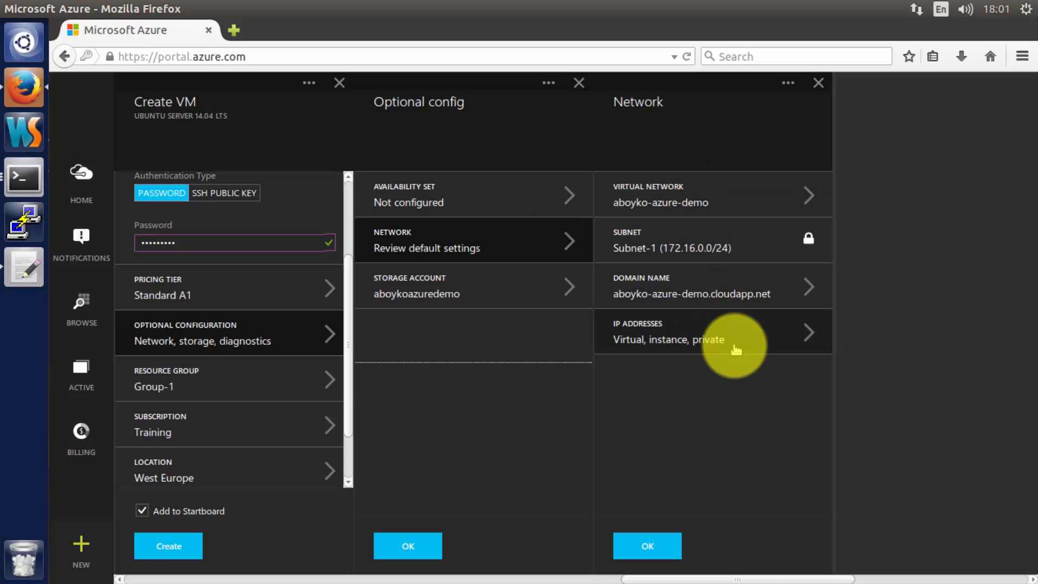
# - Create virtual network 'aboyko-azure-demo-vnet' with address space 10.0.0.0/8 for the VM
pyautogui.click(728, 179)
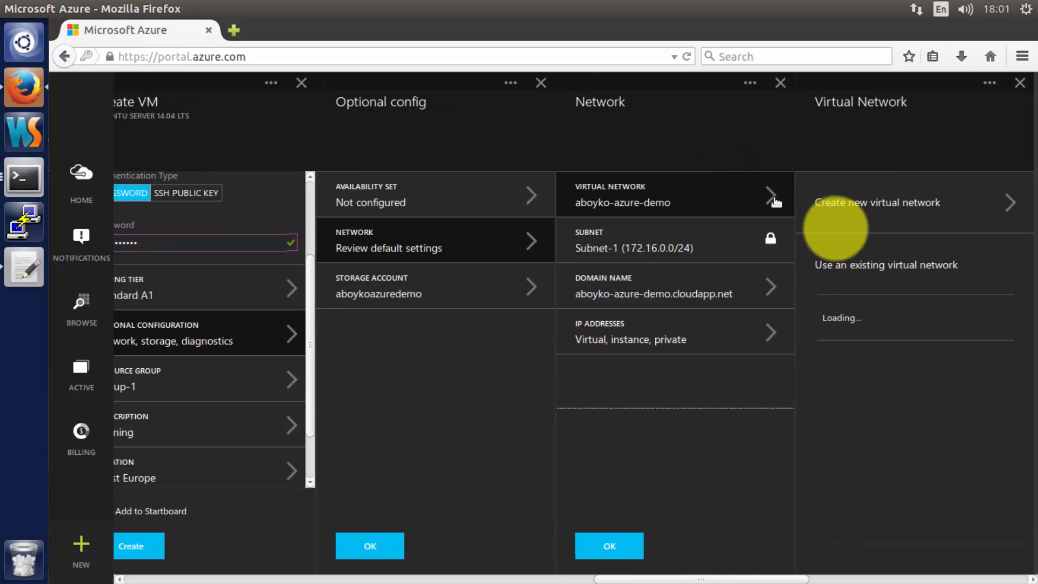
pyautogui.click(848, 213)
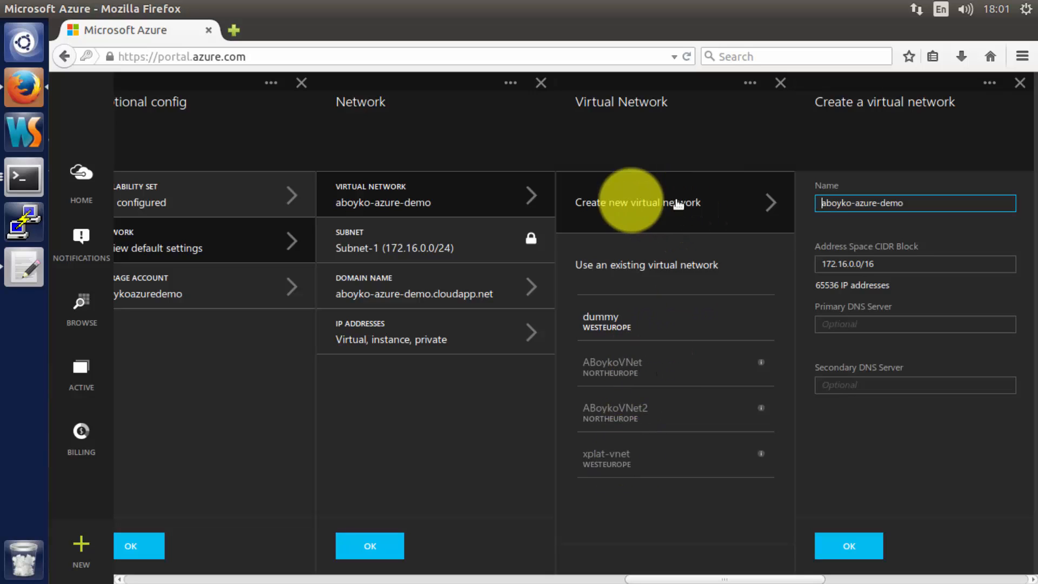
pyautogui.click(911, 207)
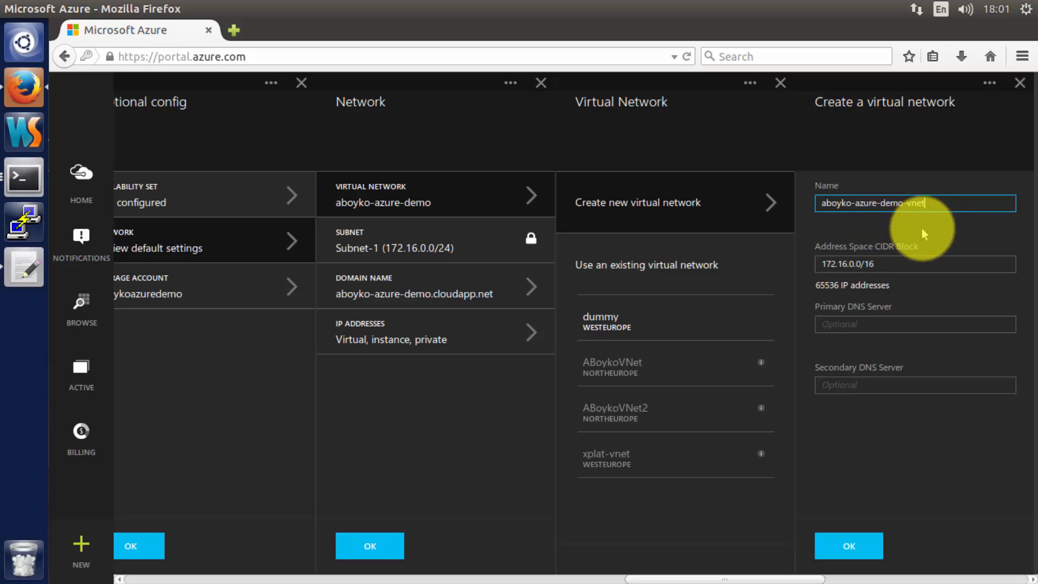
pyautogui.click(912, 265)
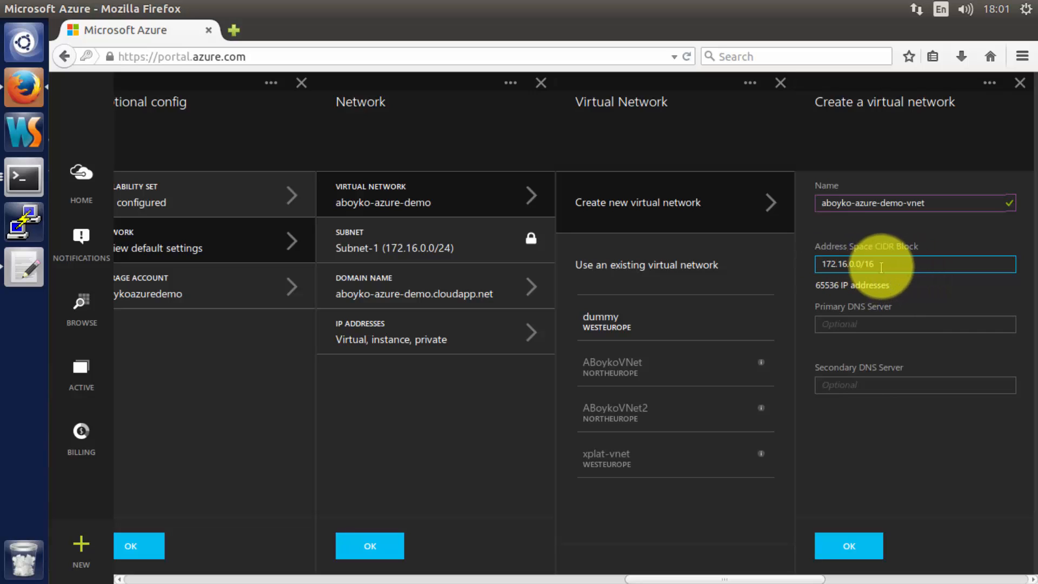
pyautogui.moveTo(875, 265); pyautogui.dragTo(799, 263)
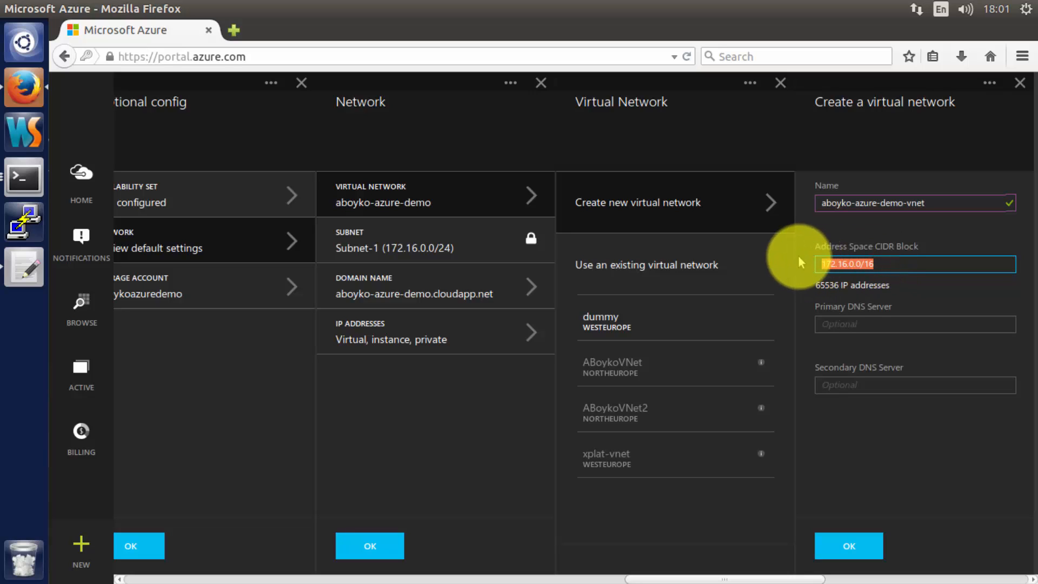
pyautogui.write('10.0.0.0')
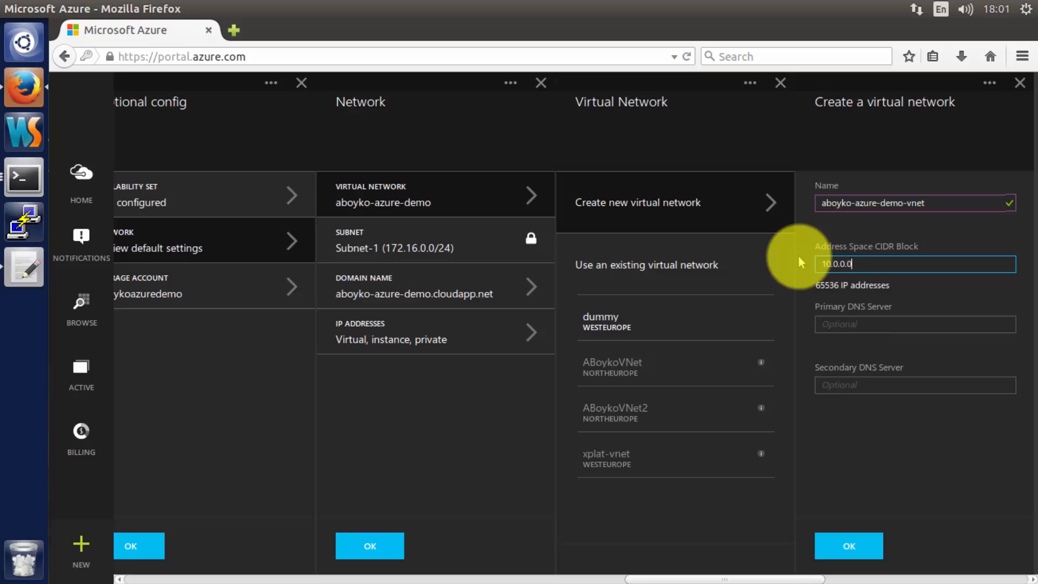
pyautogui.write('/8')
pyautogui.click(917, 421)
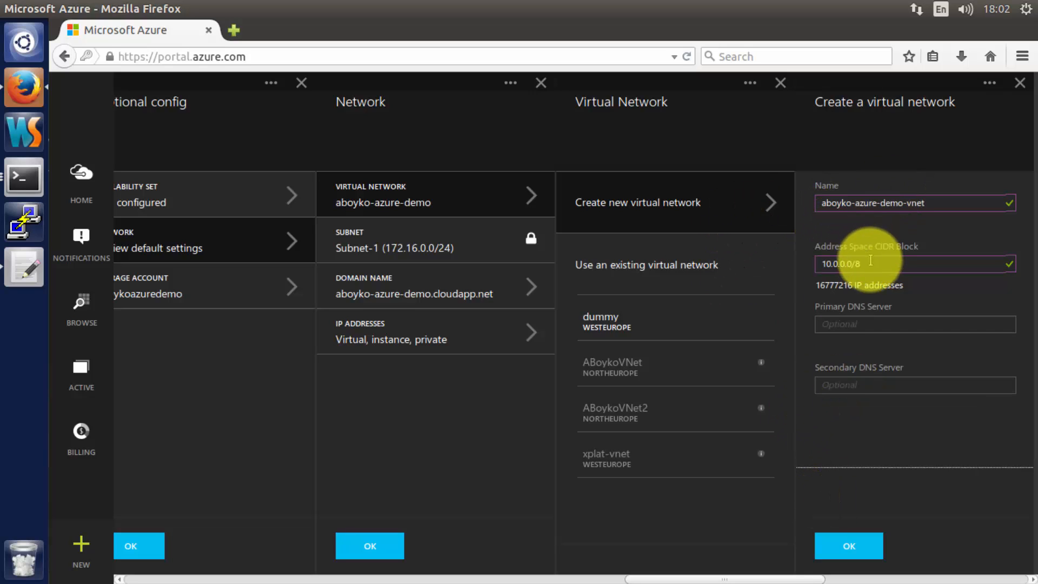
pyautogui.click(858, 552)
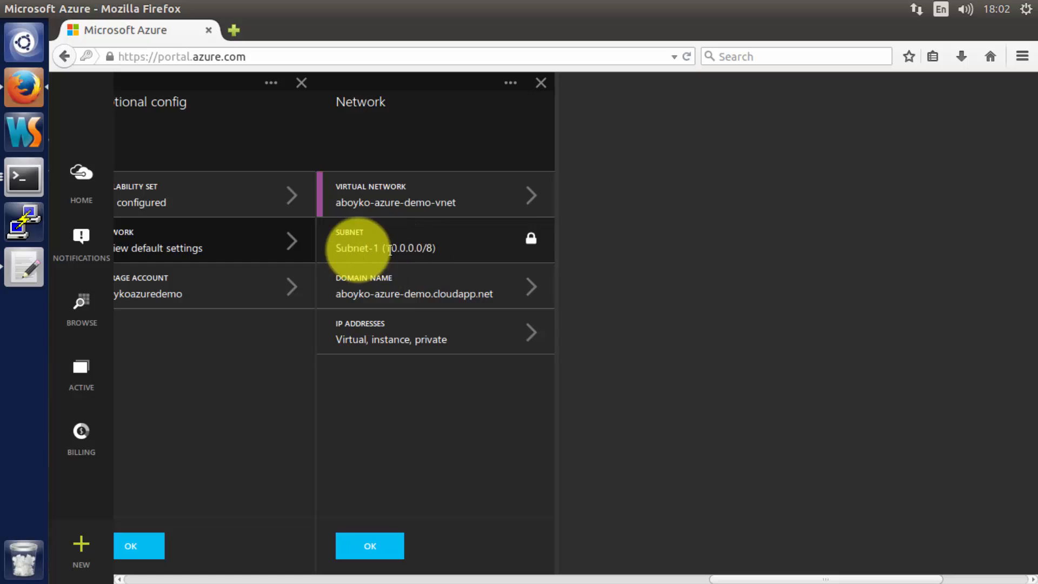
# - Highlight Subnet-1's new 10.0.0.0/8 range
pyautogui.click(341, 250)
pyautogui.moveTo(341, 250); pyautogui.dragTo(440, 248)
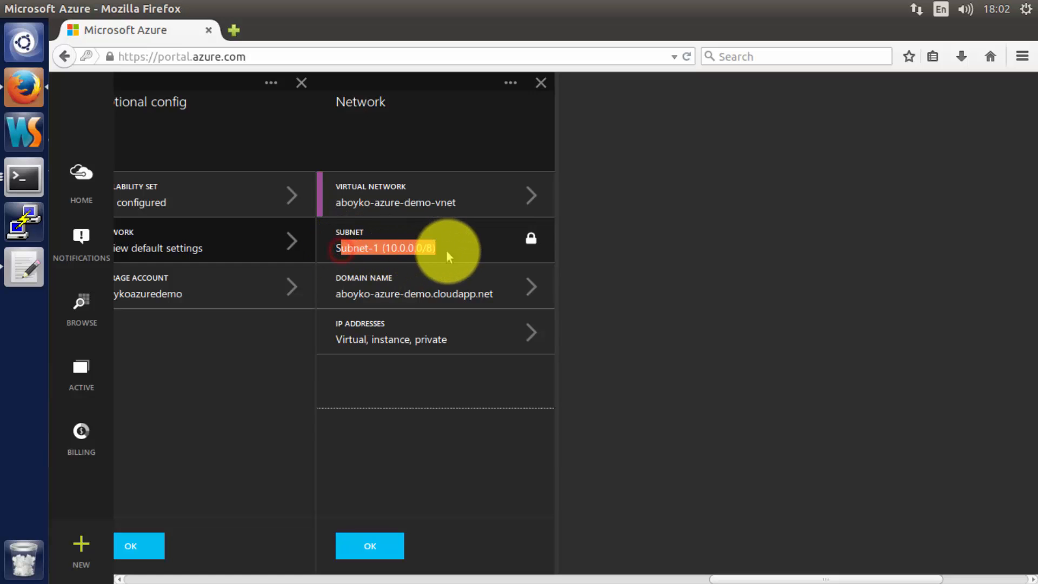
pyautogui.click(440, 249)
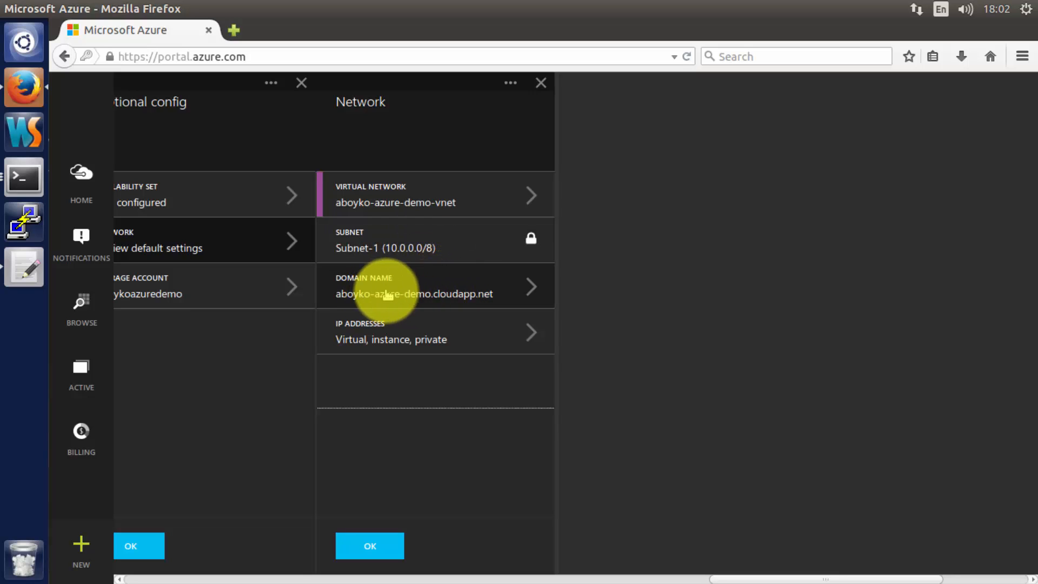
# - Confirm aboyko-azure-demo.cloudapp.net as the domain name and show the IP address settings
pyautogui.click(407, 295)
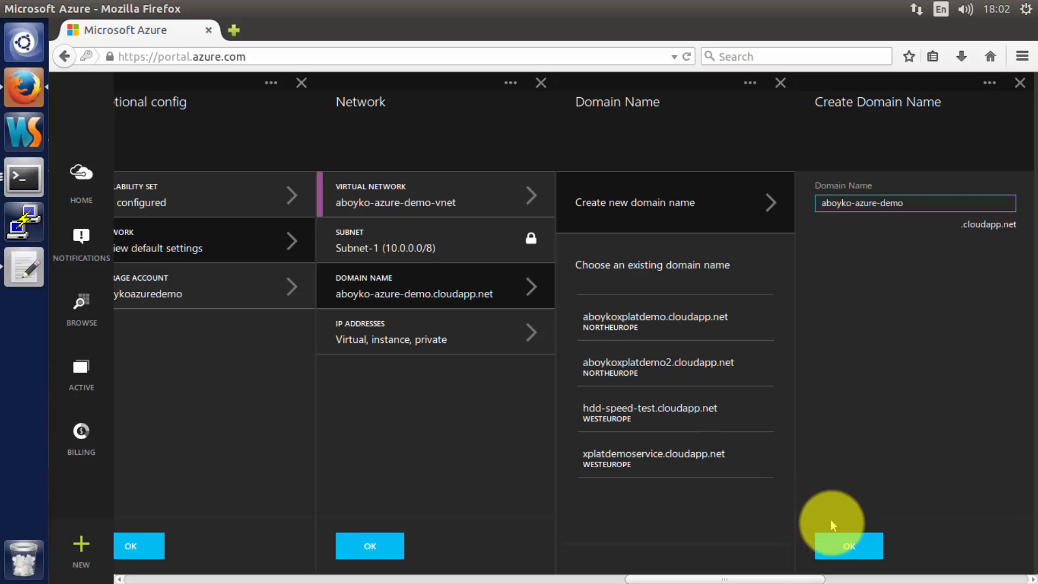
pyautogui.click(841, 547)
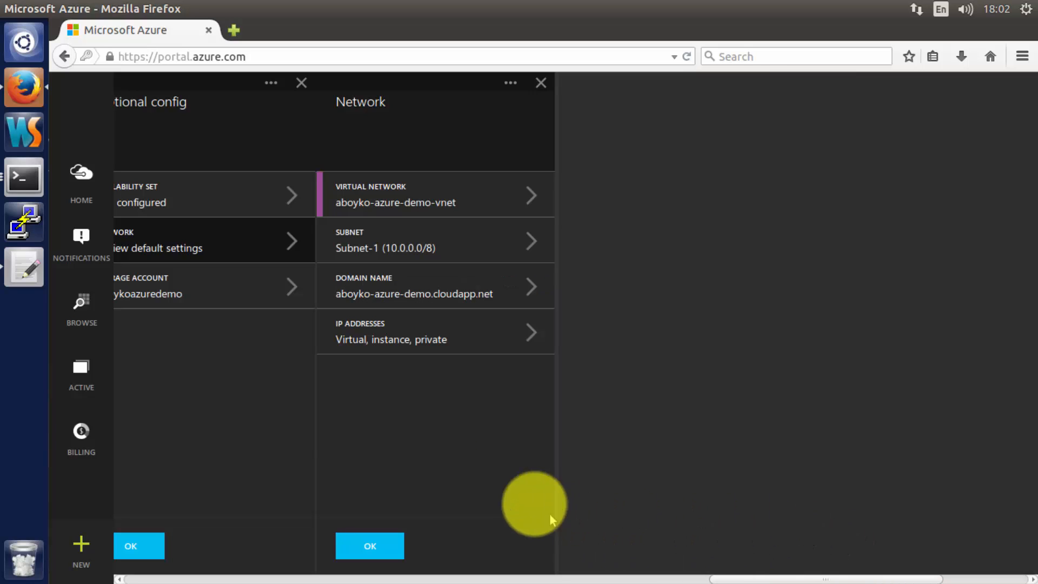
pyautogui.click(440, 338)
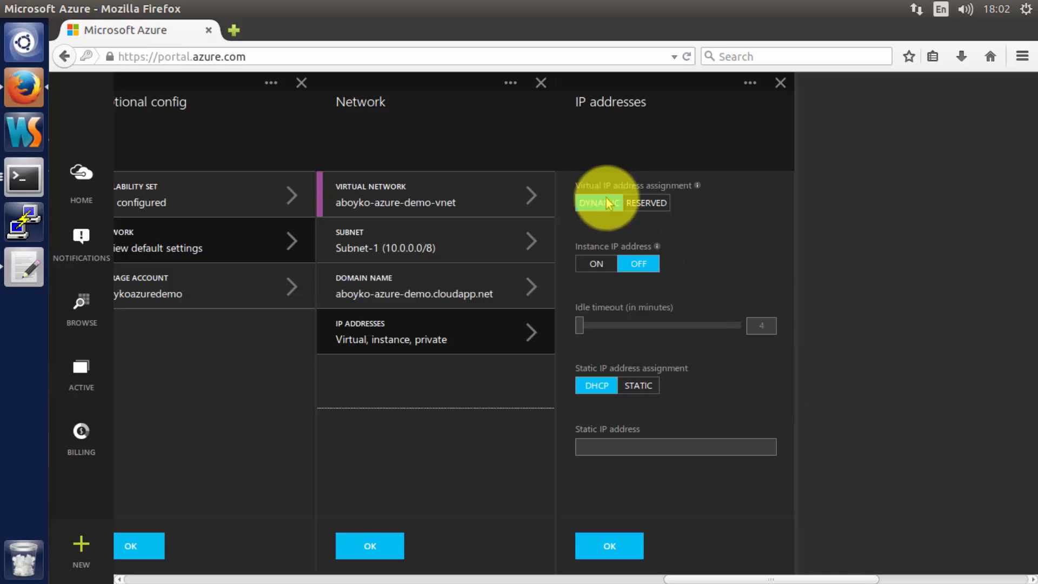
# - Set the virtual IP to Reserved and create a reserved IP address named 'AzureDemoPublicIP'
pyautogui.click(637, 204)
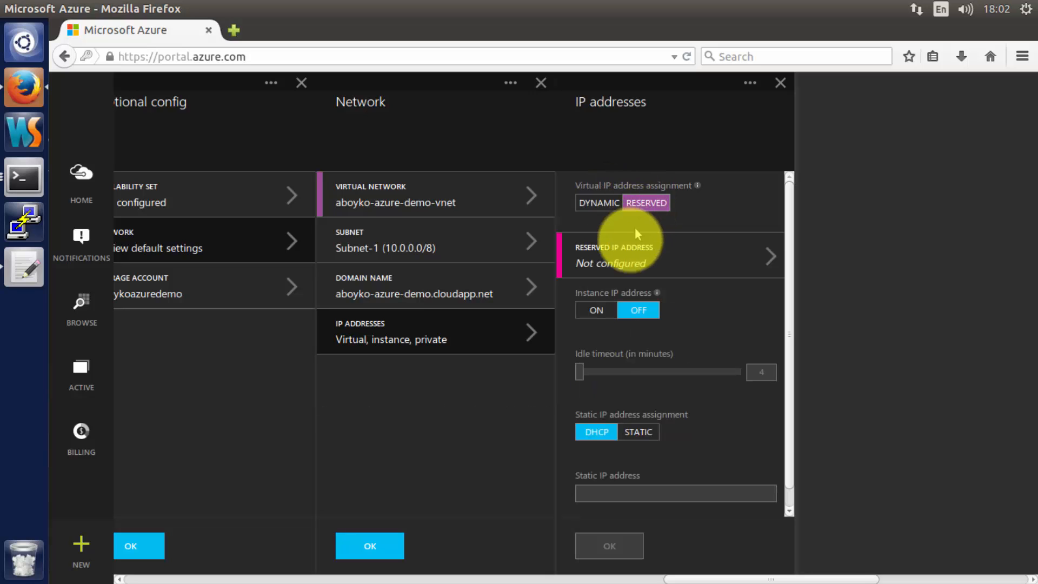
pyautogui.click(620, 262)
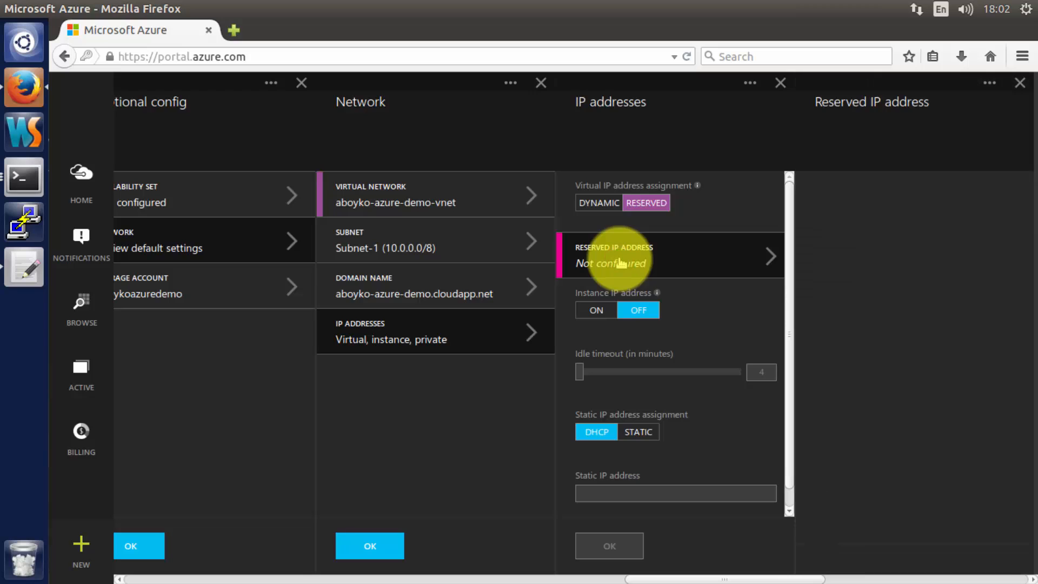
pyautogui.click(756, 222)
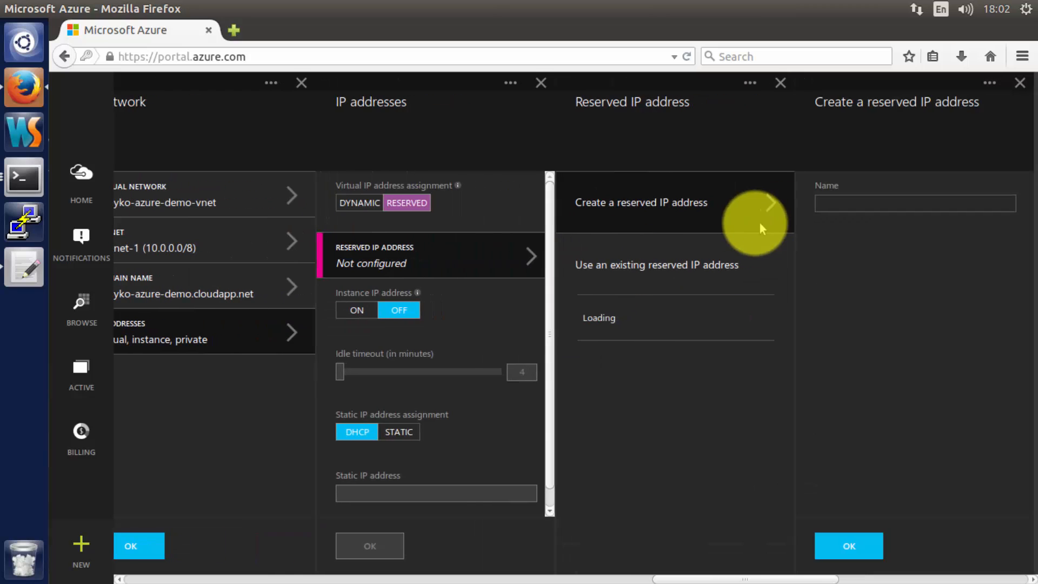
pyautogui.click(852, 210)
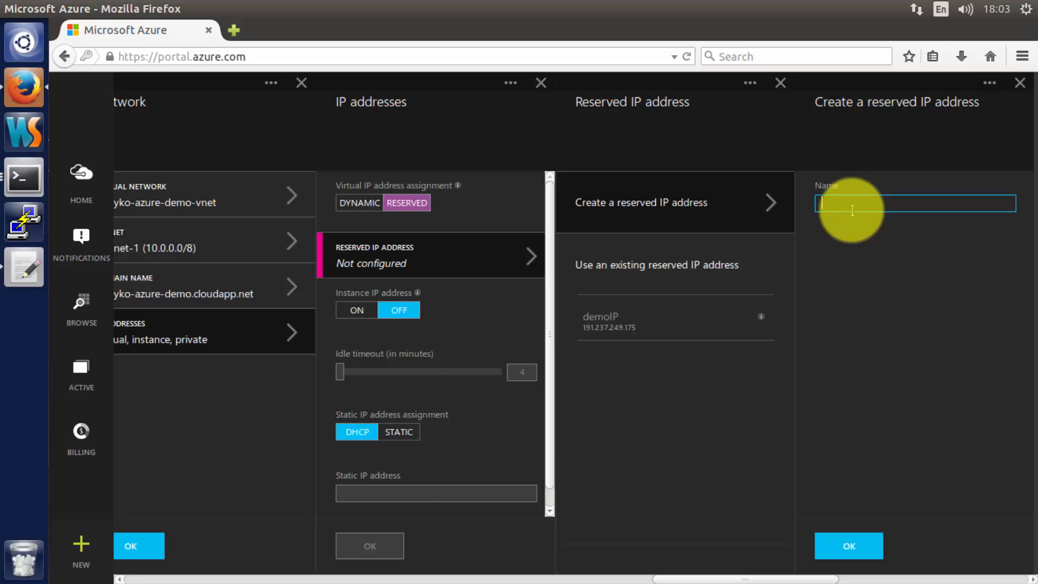
pyautogui.write('AzureDemoPublicIP')
pyautogui.click(844, 546)
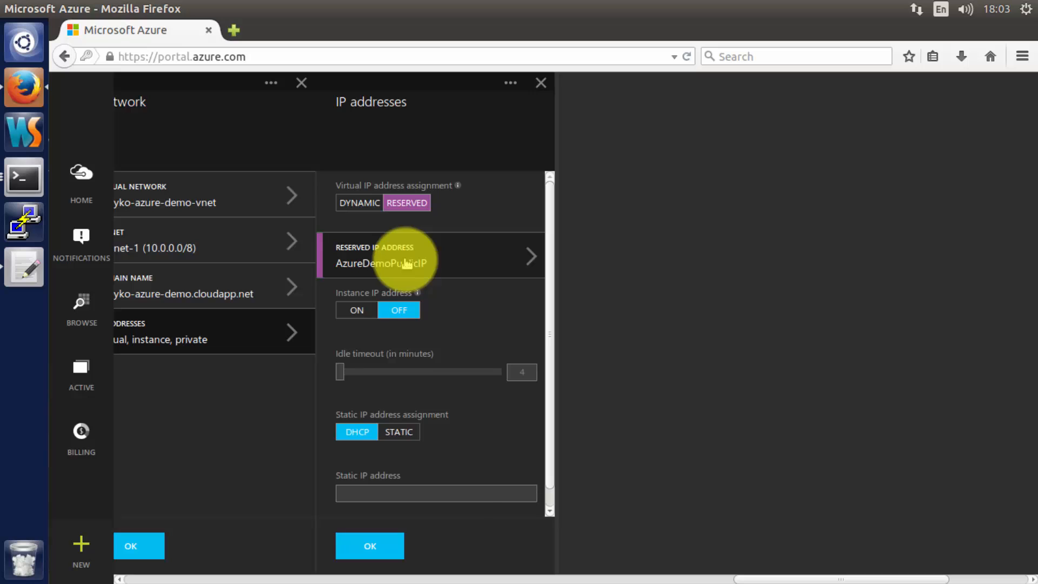
# - Switch the VM to a static internal IP of 10.0.0.101 and save the IP address settings
pyautogui.click(408, 433)
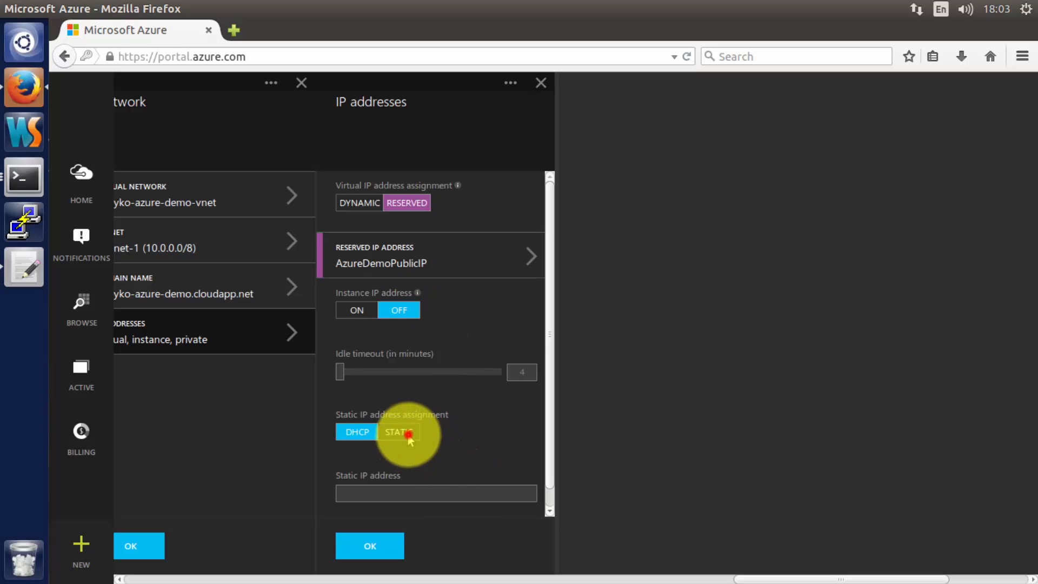
pyautogui.scroll(-1, 412, 446)
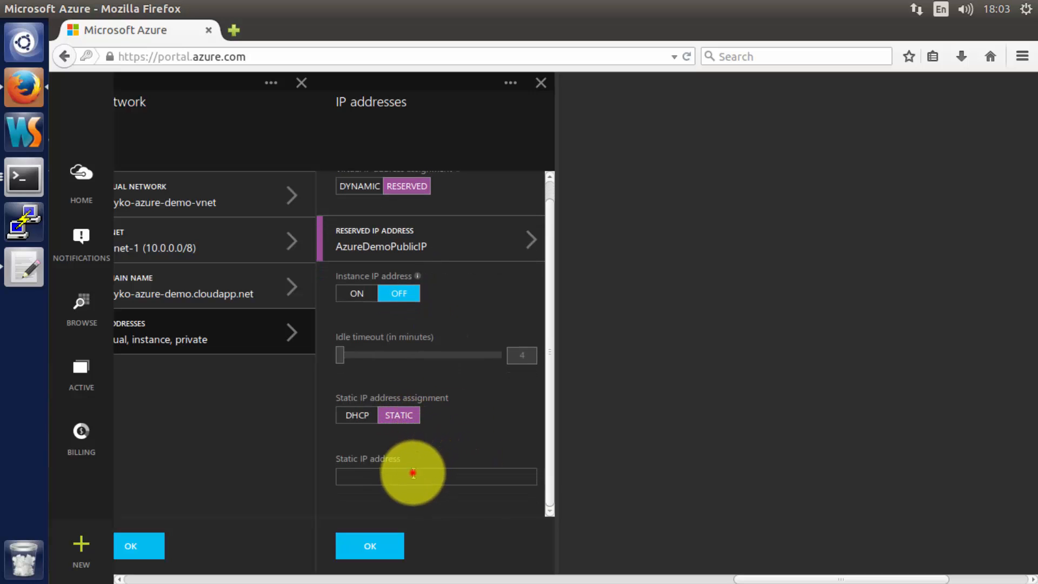
pyautogui.click(413, 473)
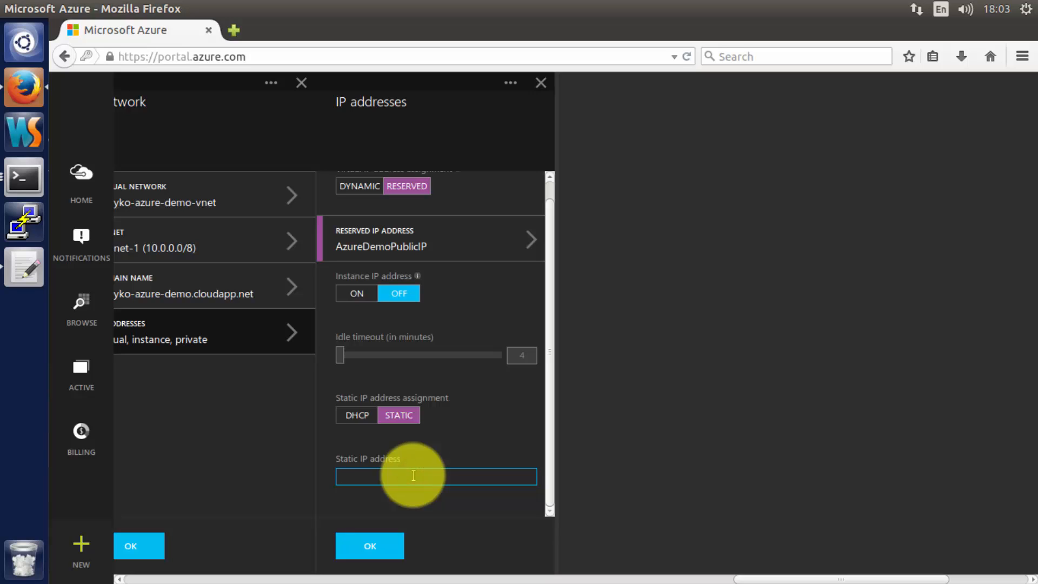
pyautogui.write('10')
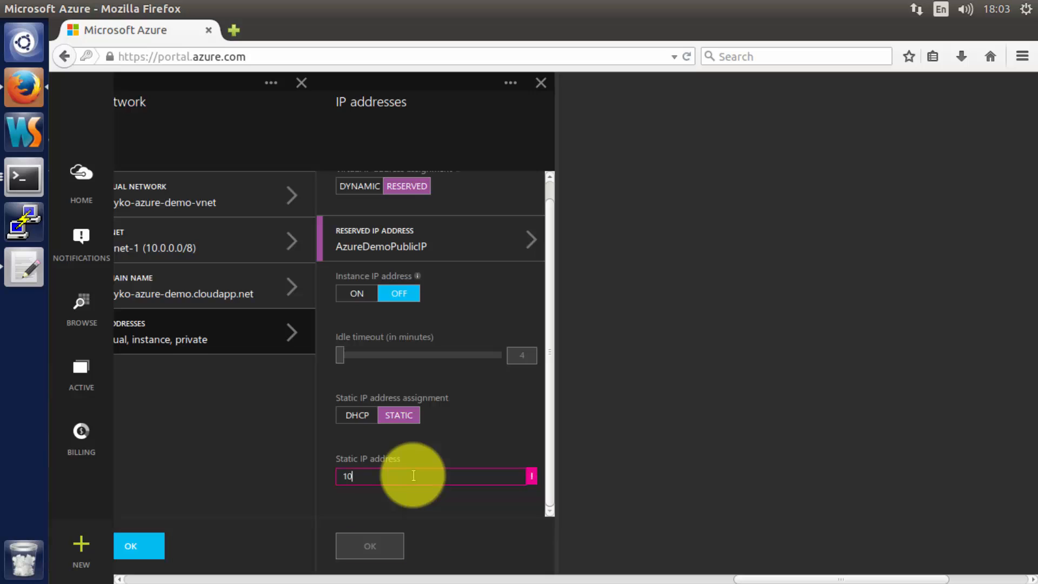
pyautogui.write('.0.0.101')
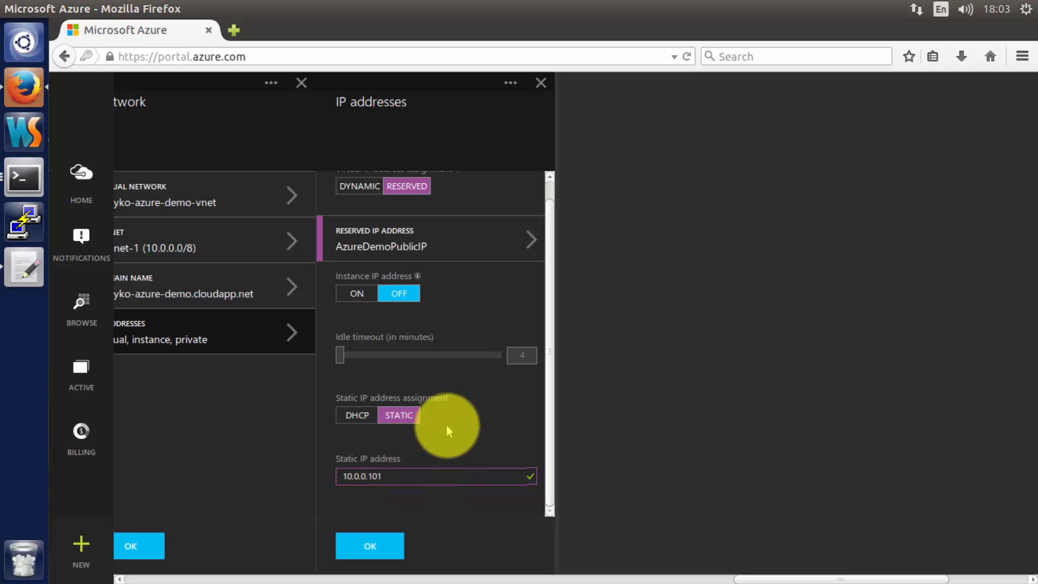
pyautogui.click(449, 511)
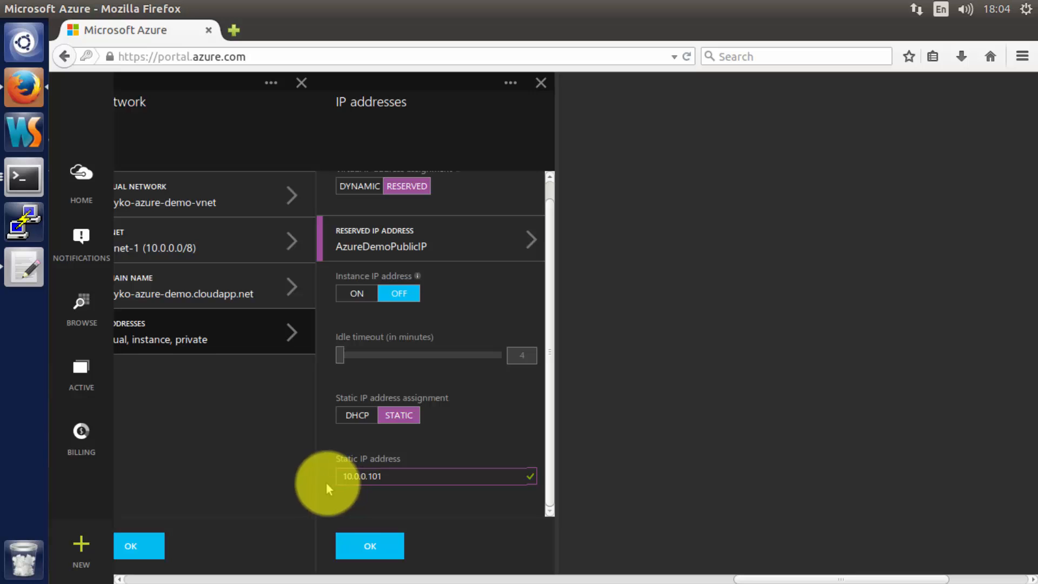
pyautogui.click(370, 547)
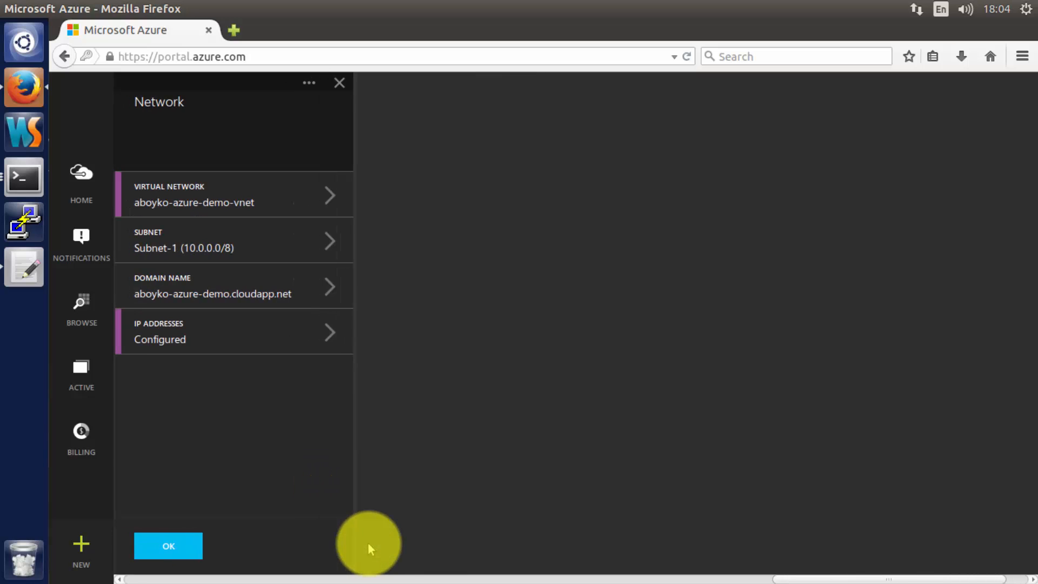
# - Save the network settings and start editing the new storage account's name
pyautogui.click(178, 545)
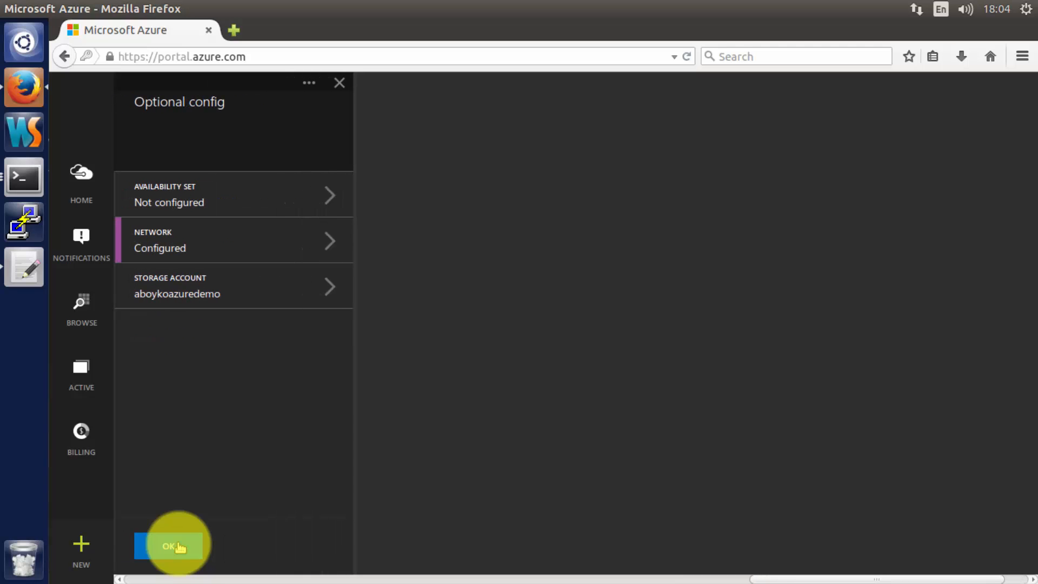
pyautogui.click(207, 294)
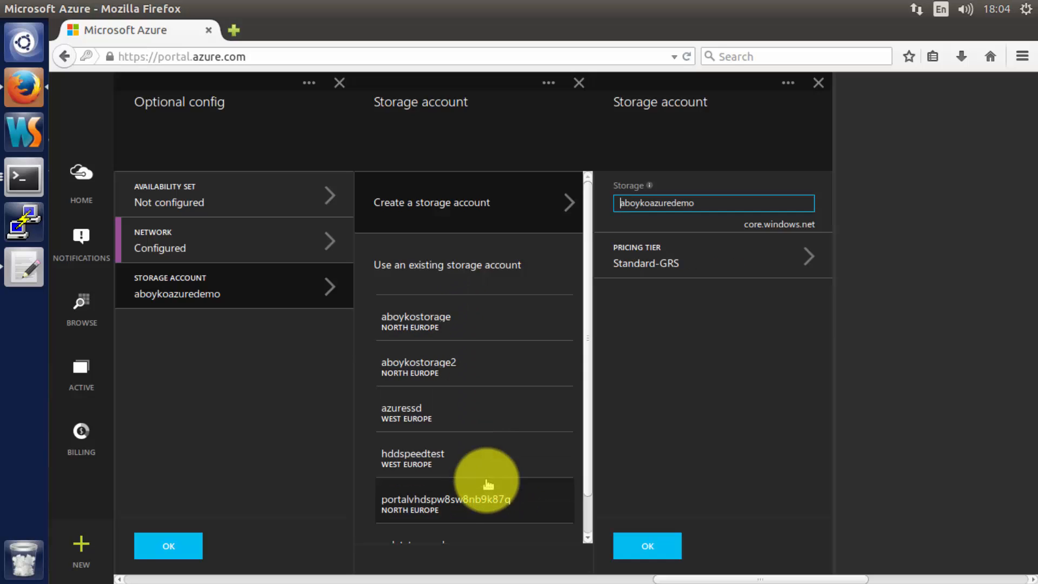
pyautogui.click(723, 209)
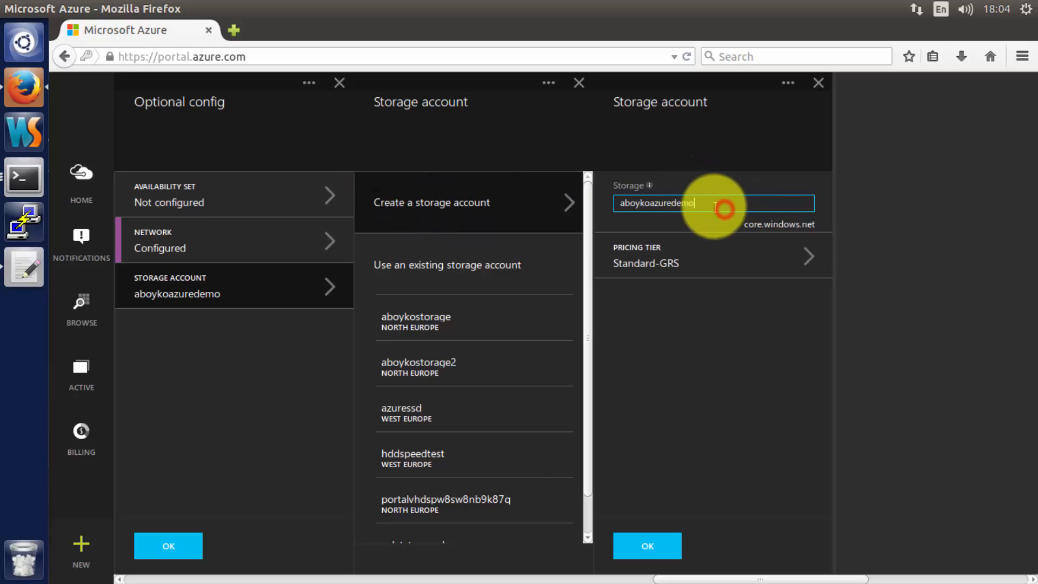
pyautogui.click(713, 206)
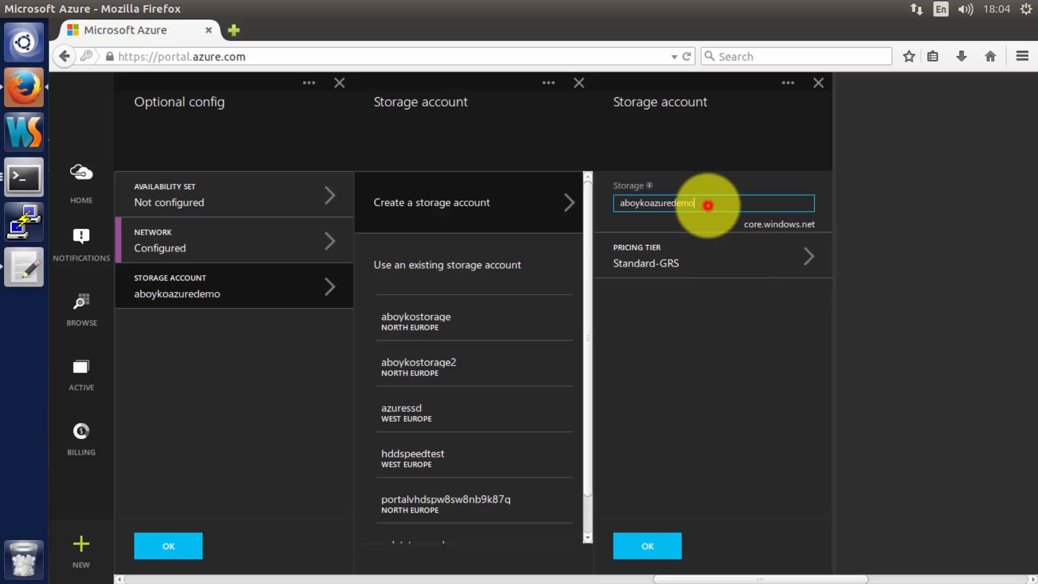
# - Append 'storage' to name the account aboykoazuredemostorage and bring up its recommended pricing tiers
pyautogui.click(730, 305)
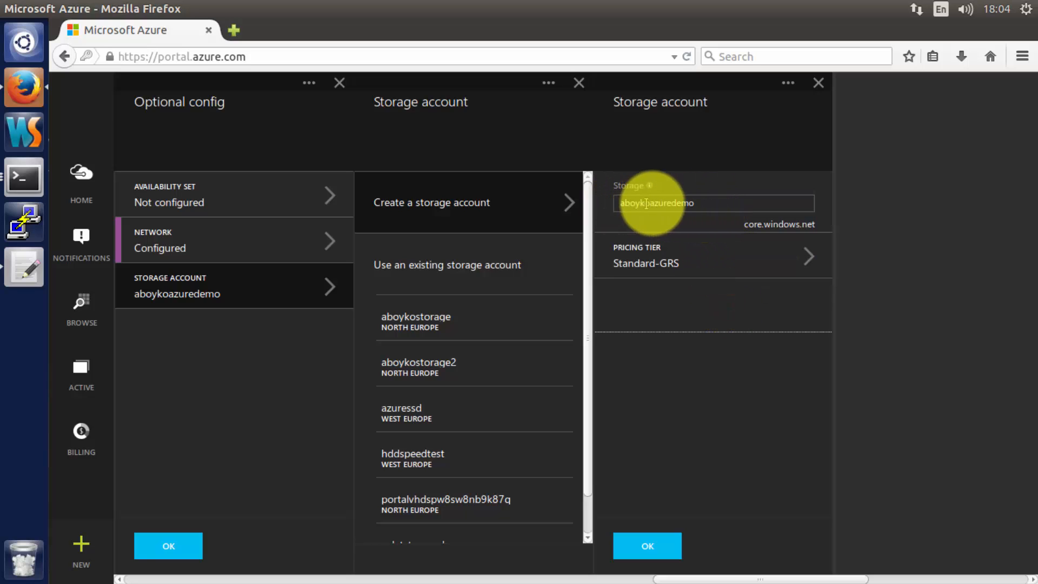
pyautogui.click(702, 203)
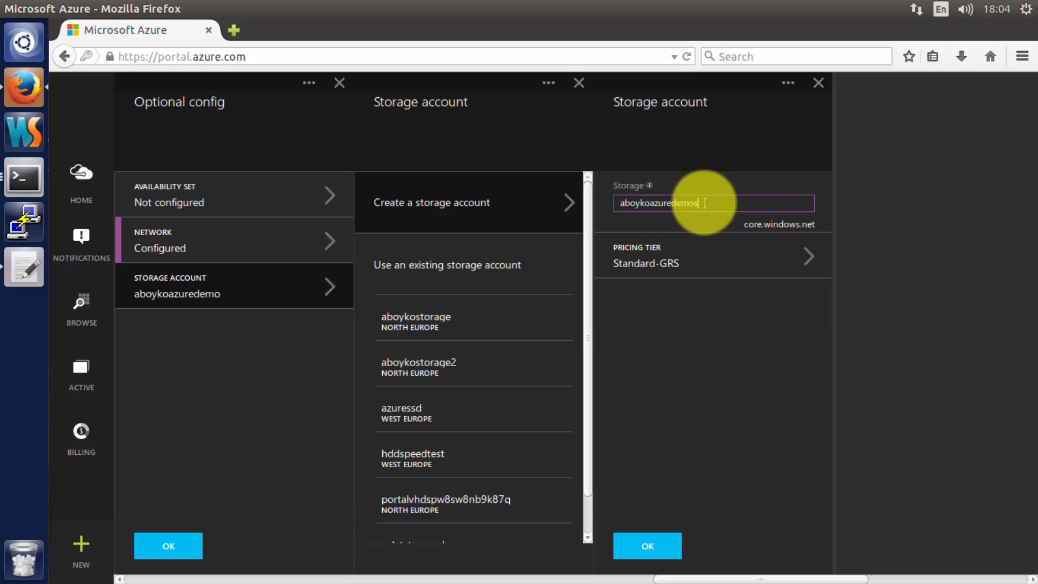
pyautogui.write('storage')
pyautogui.click(741, 325)
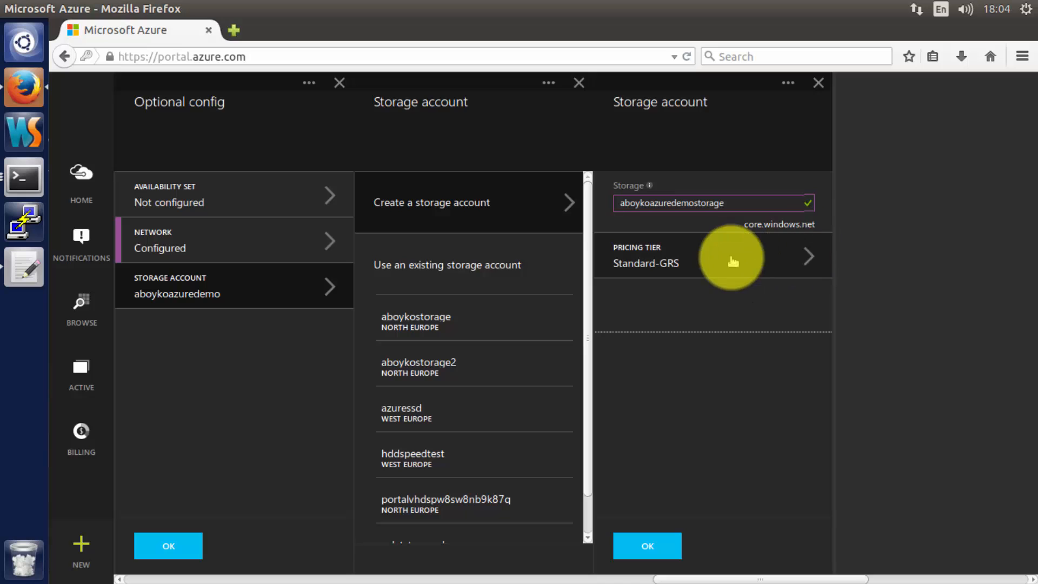
pyautogui.click(707, 264)
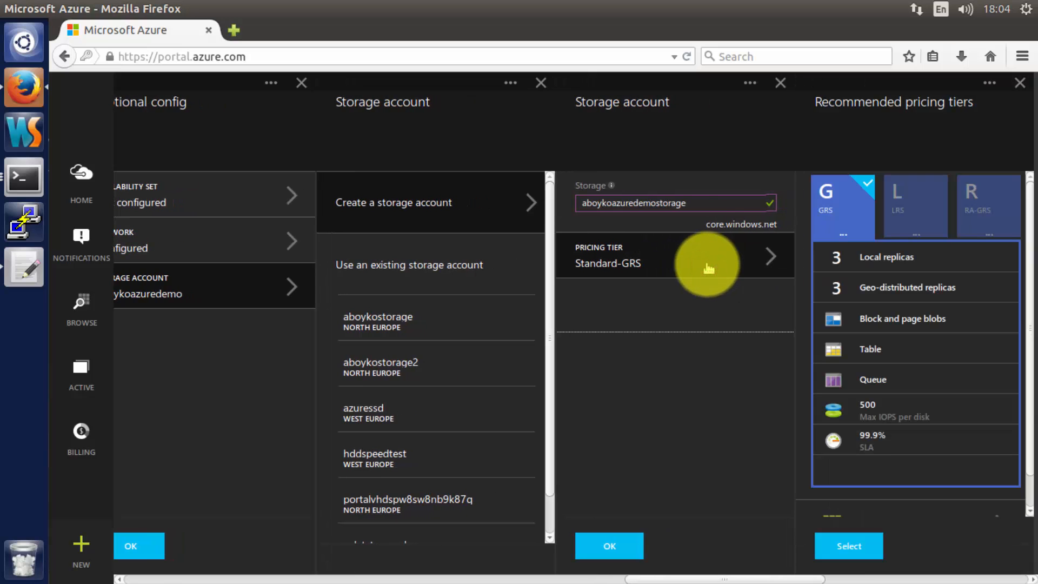
# - Keep the Standard-GRS pricing tier, confirm storage account aboykoazuredemostorage, and apply the optional configuration
pyautogui.scroll(-1, 921, 300)
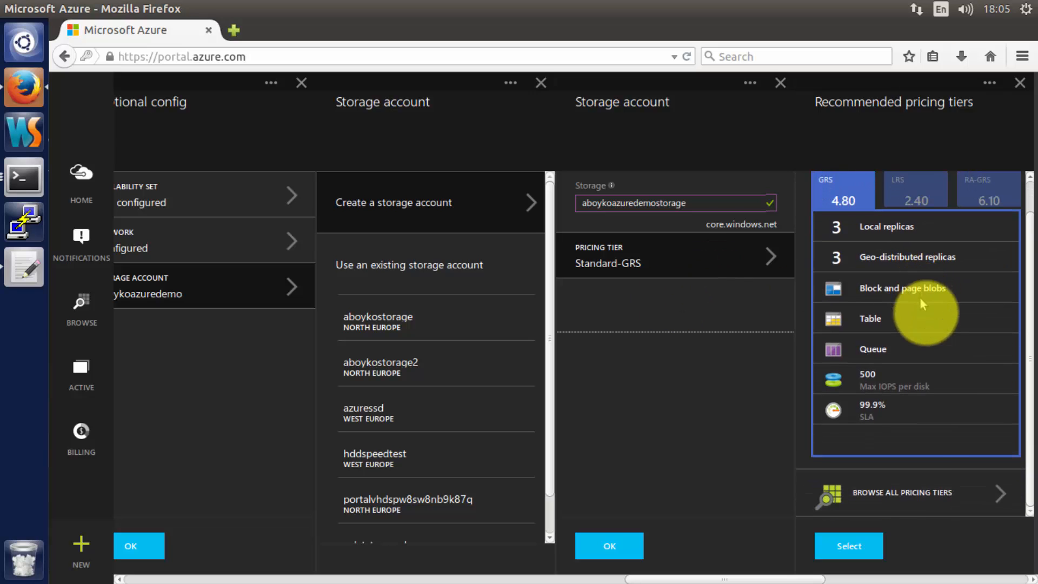
pyautogui.click(911, 498)
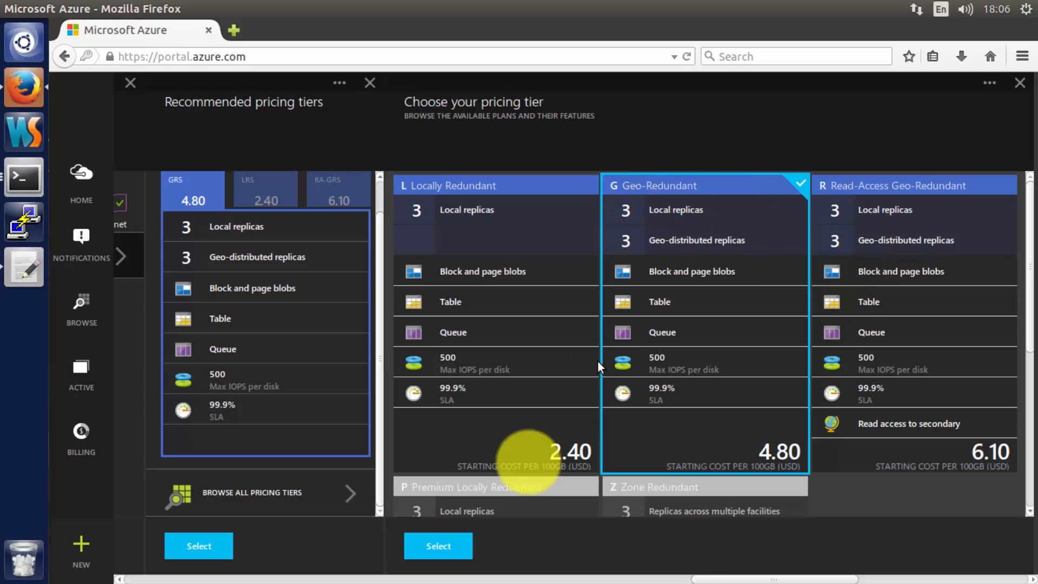
pyautogui.click(456, 545)
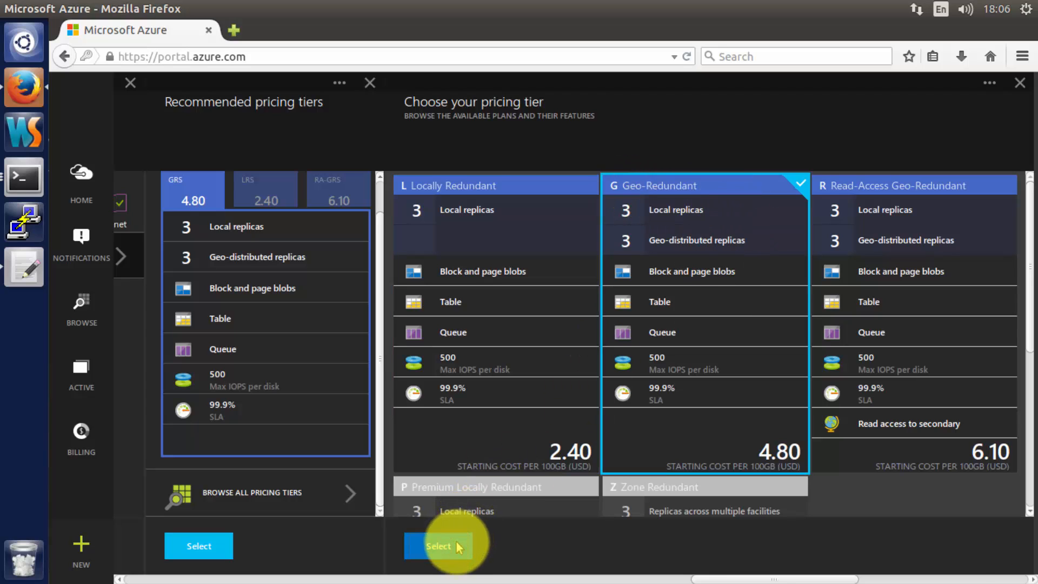
pyautogui.click(209, 545)
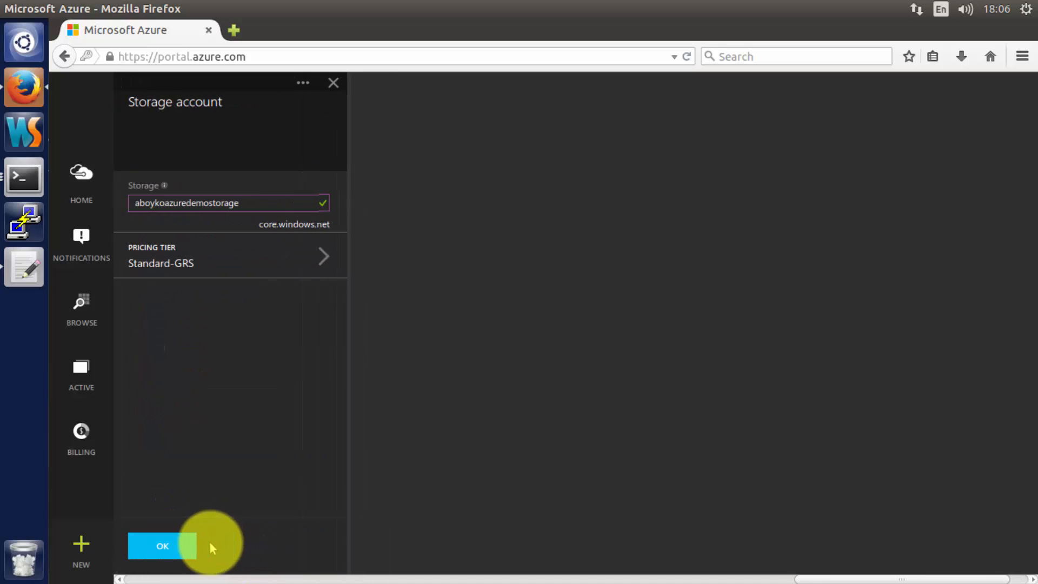
pyautogui.click(171, 548)
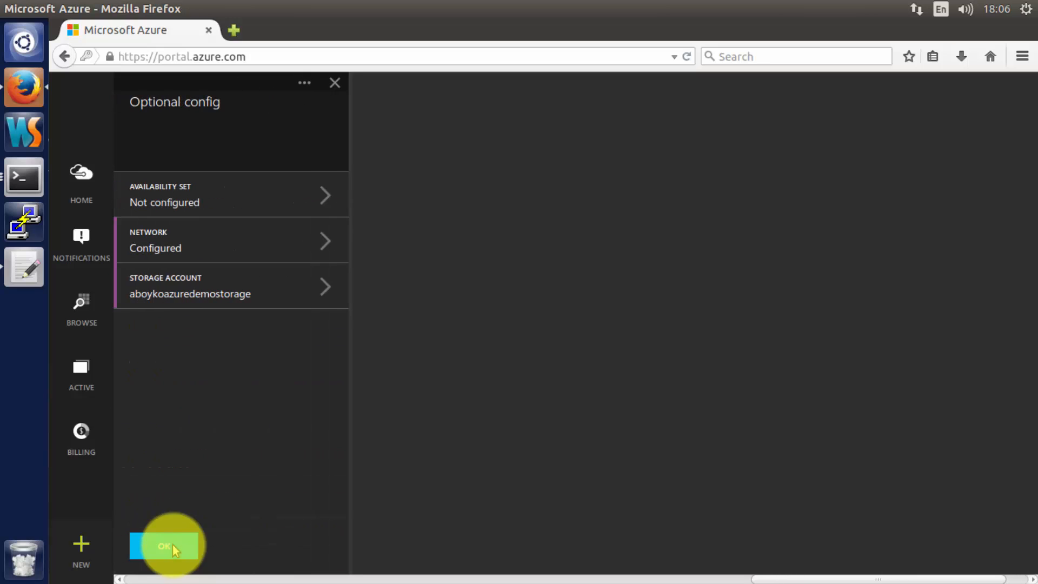
pyautogui.click(172, 546)
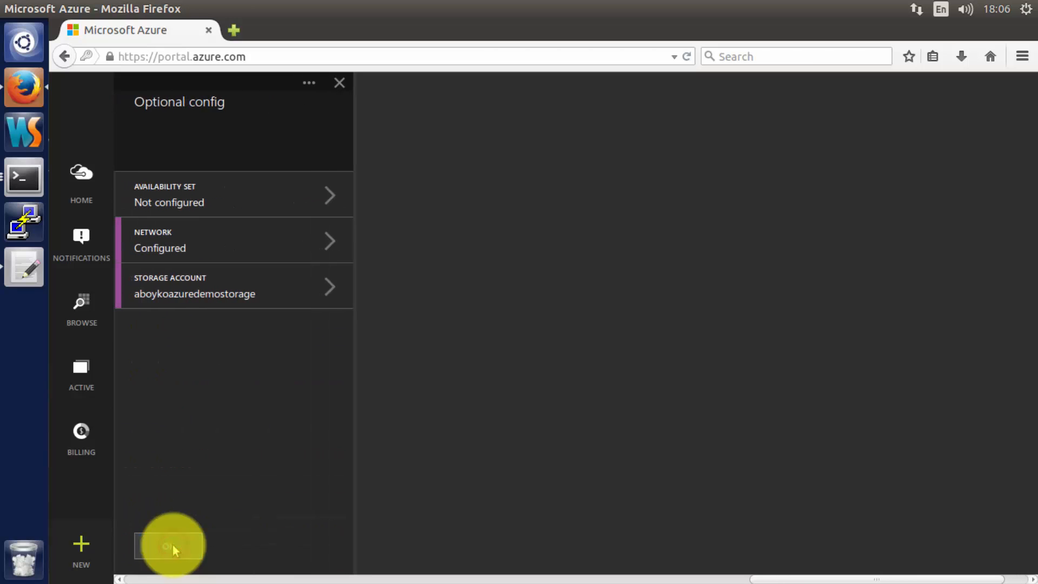
pyautogui.click(172, 546)
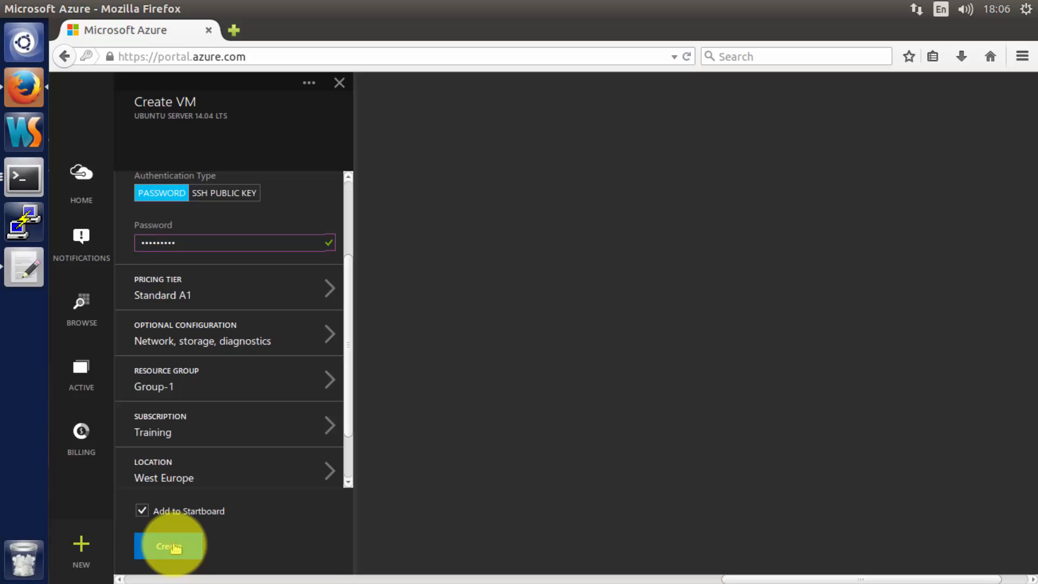
# - Create a new resource group named azureresourcegroupdemo, removing the stray space from the name
pyautogui.click(189, 393)
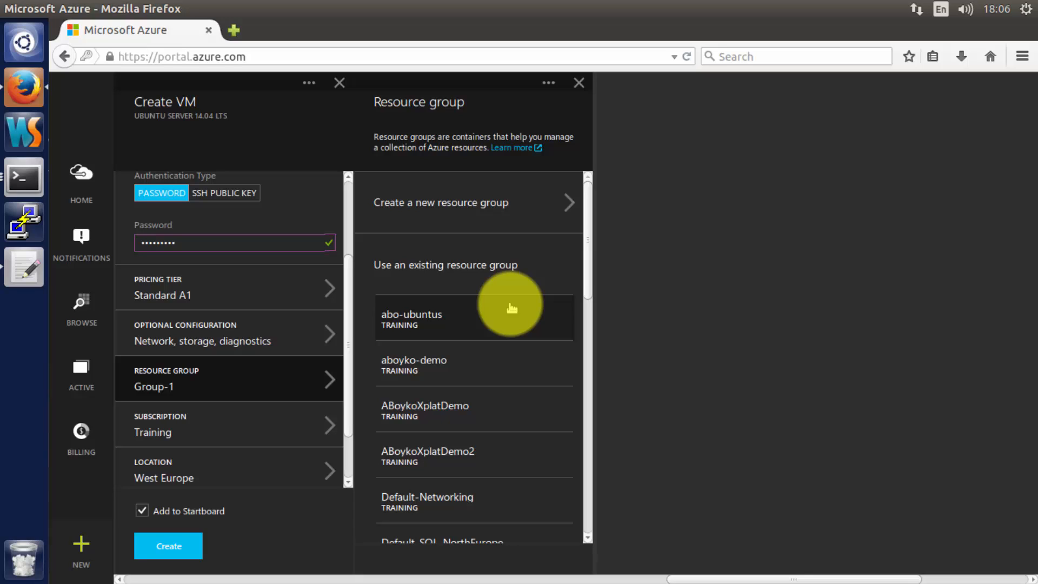
pyautogui.click(512, 219)
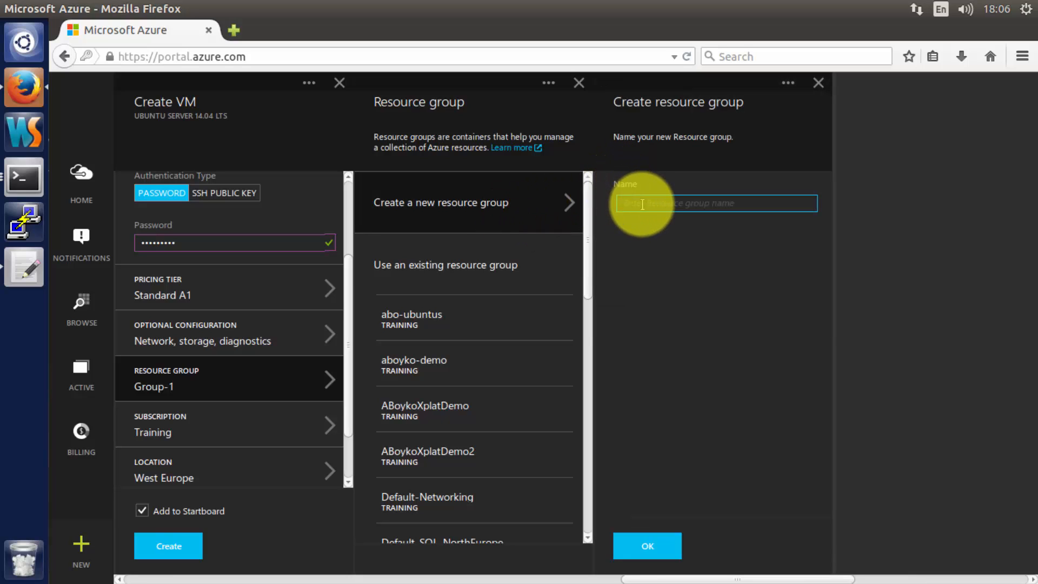
pyautogui.write('azure reso')
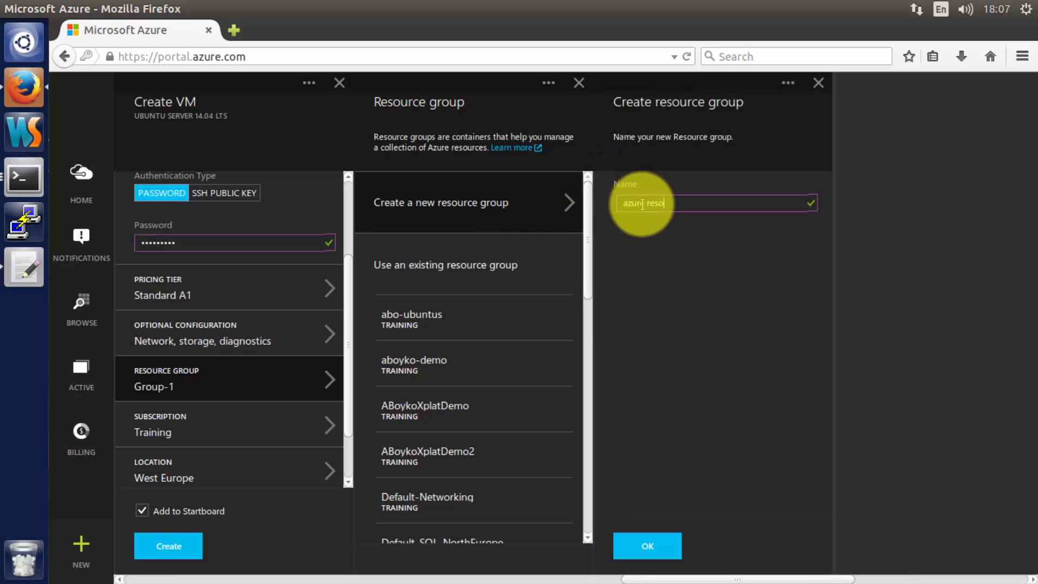
pyautogui.write('urcegro')
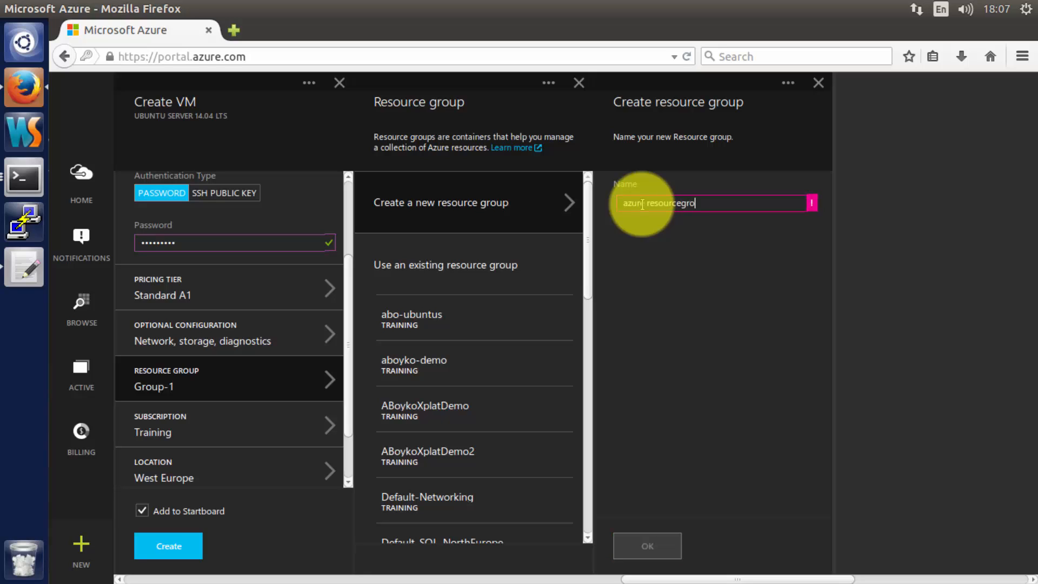
pyautogui.write('updemo')
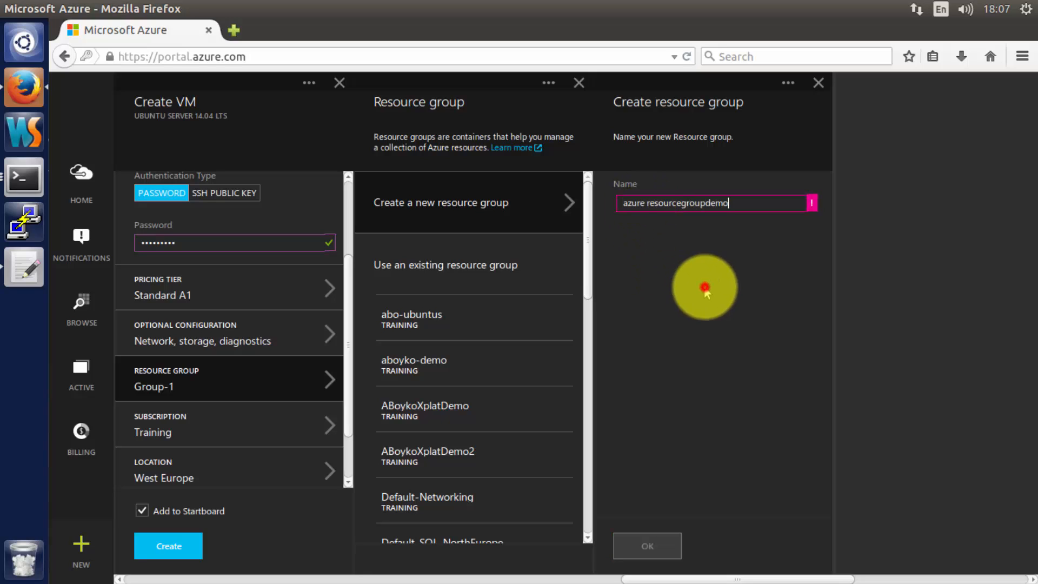
pyautogui.click(650, 211)
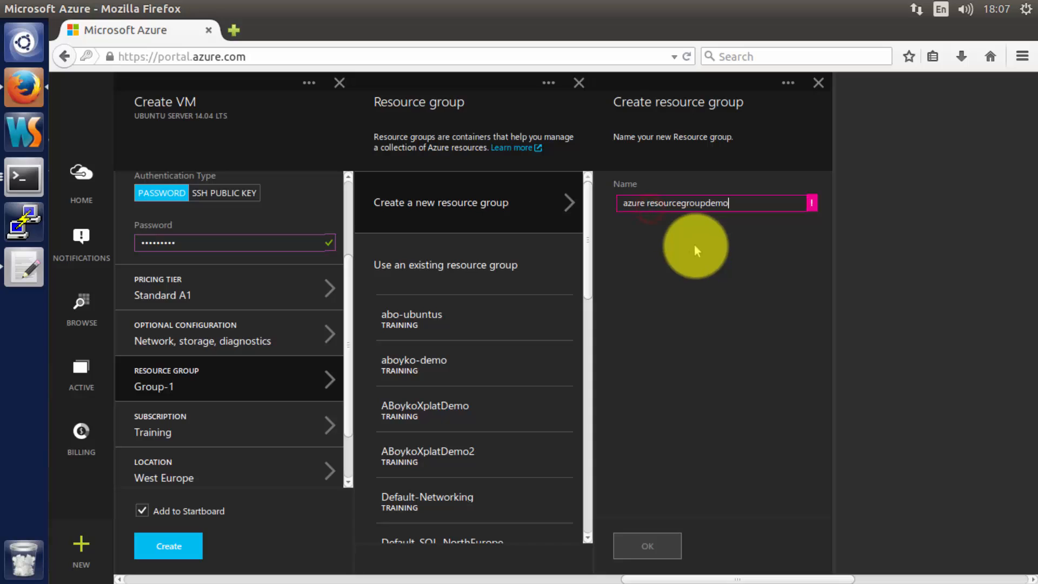
pyautogui.press('Left')
pyautogui.press('Left')
pyautogui.press('Left')
pyautogui.press('Left')
pyautogui.press('Left')
pyautogui.press('Left')
pyautogui.press('Left')
pyautogui.press('Left')
pyautogui.press('Left')
pyautogui.press('Left')
pyautogui.press('Left')
pyautogui.press('Left')
pyautogui.press('Left')
pyautogui.press('Left')
pyautogui.press('Left')
pyautogui.press('Left')
pyautogui.press('Left')
pyautogui.press('Left')
pyautogui.press('Delete')
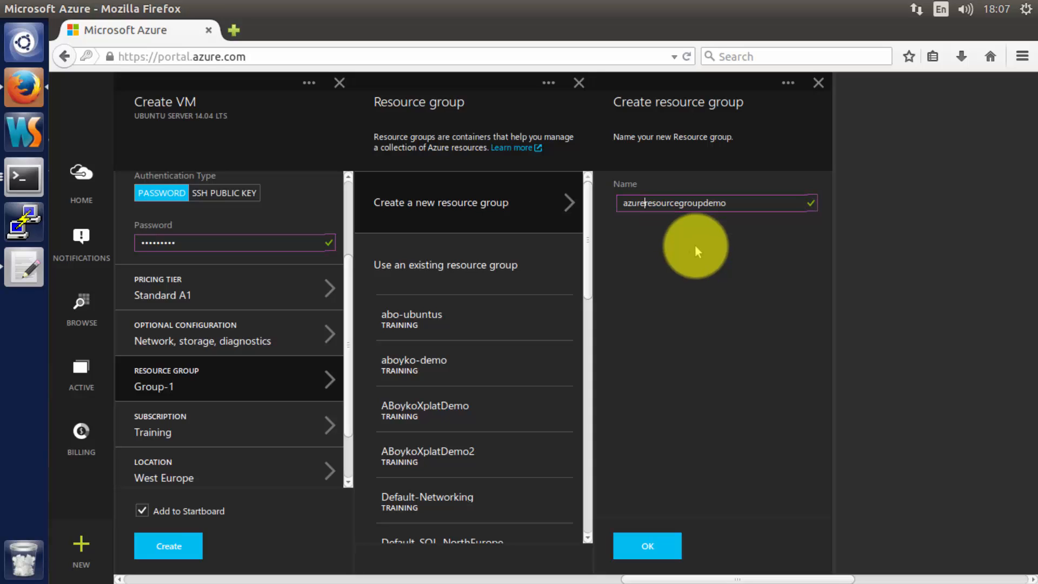
pyautogui.press('End')
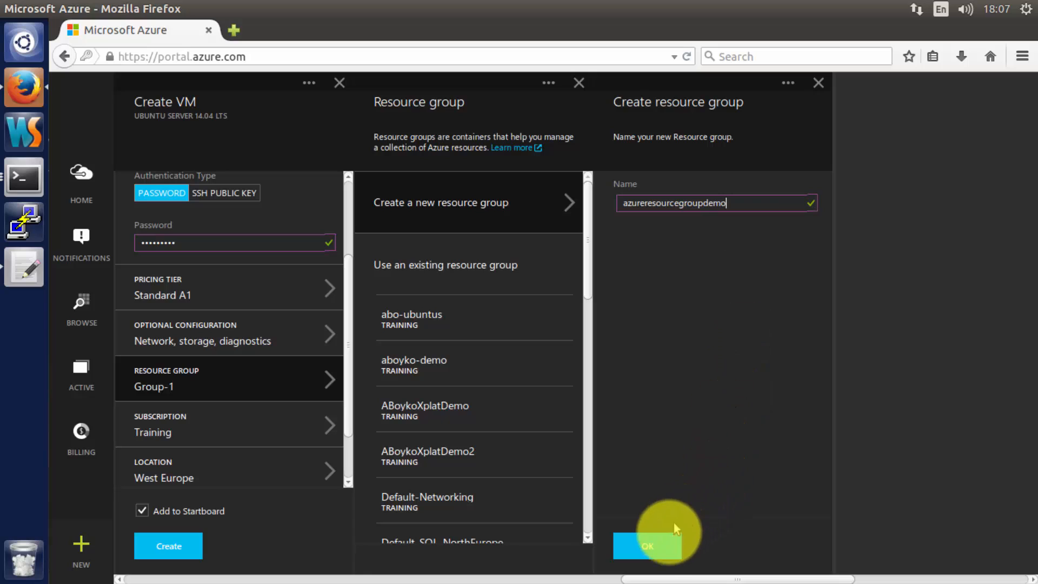
pyautogui.click(668, 539)
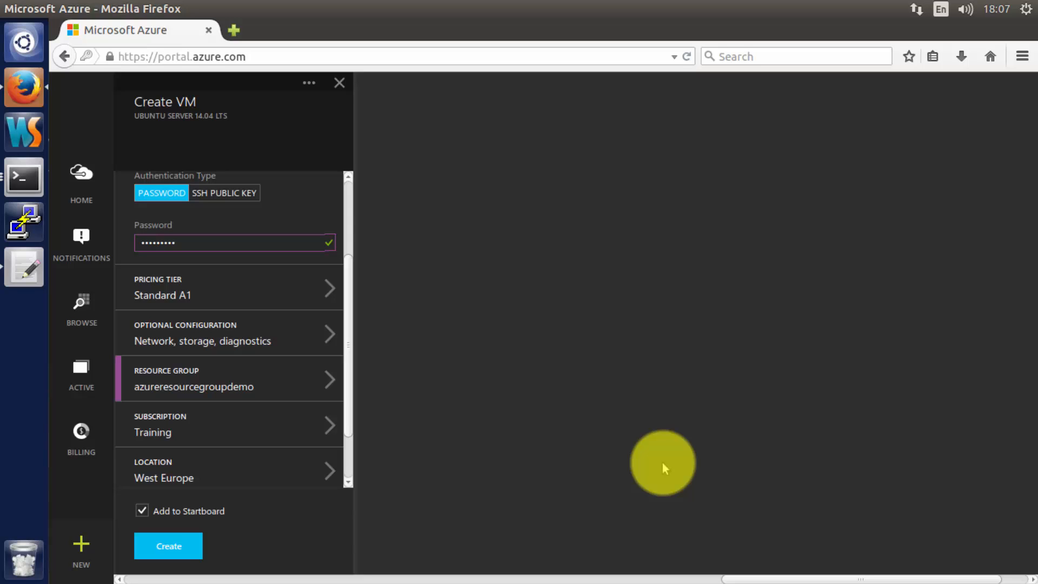
# - Review the subscription panel and discard it, keeping the Training subscription
pyautogui.click(247, 441)
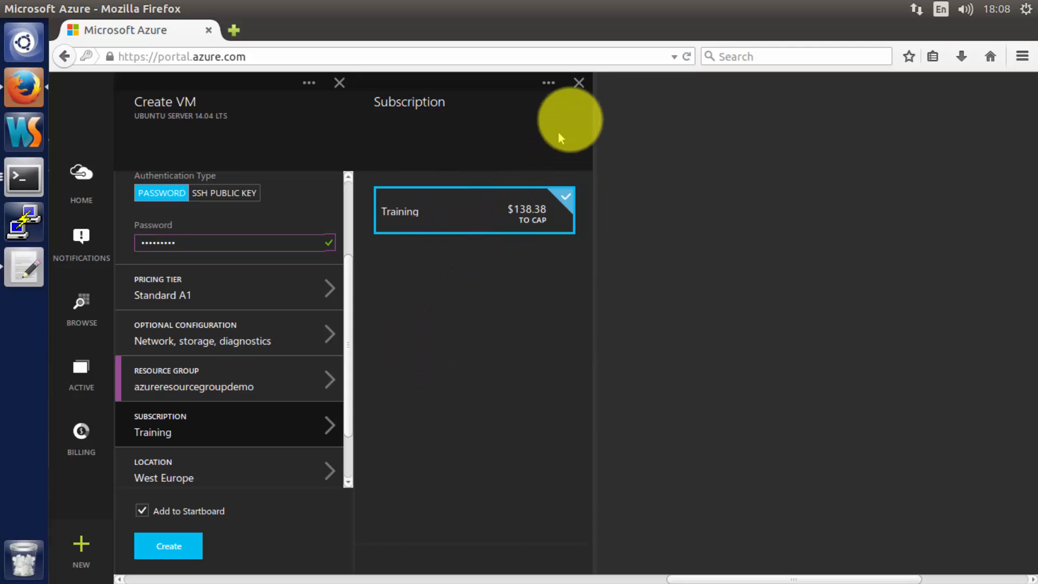
pyautogui.click(578, 87)
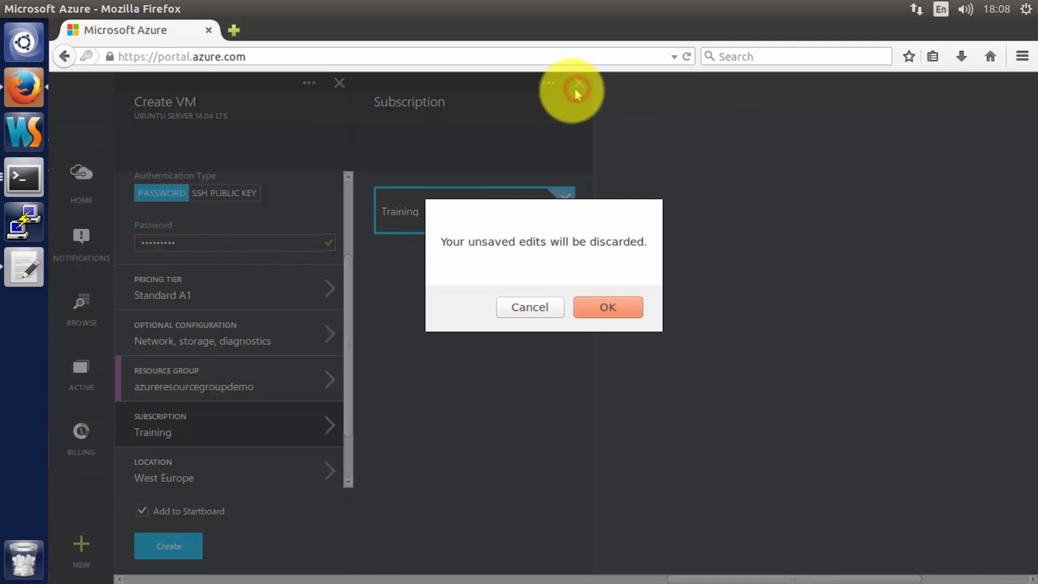
pyautogui.click(590, 309)
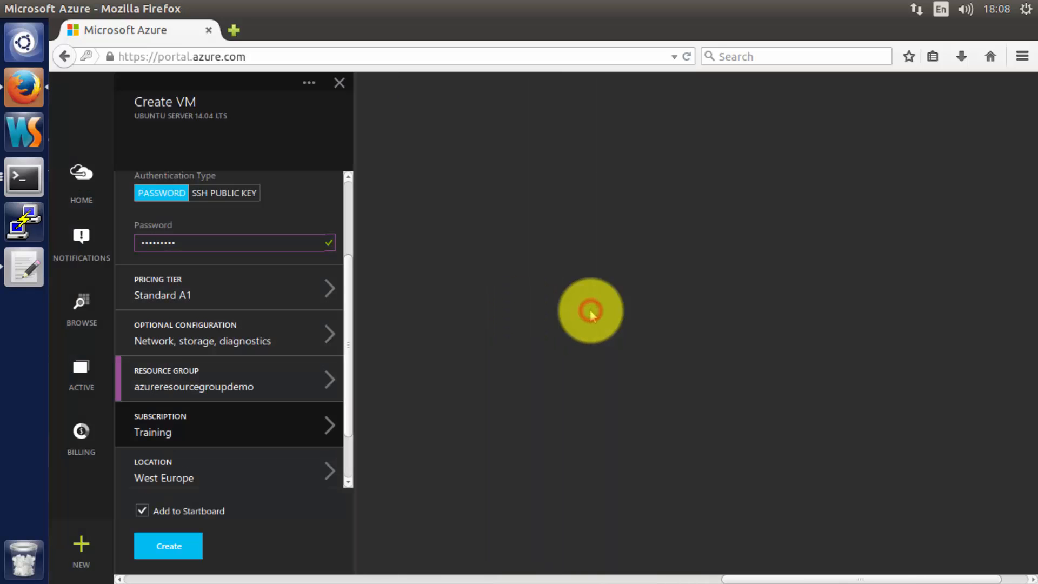
# - Change the VM's location from West Europe to Central US
pyautogui.click(263, 468)
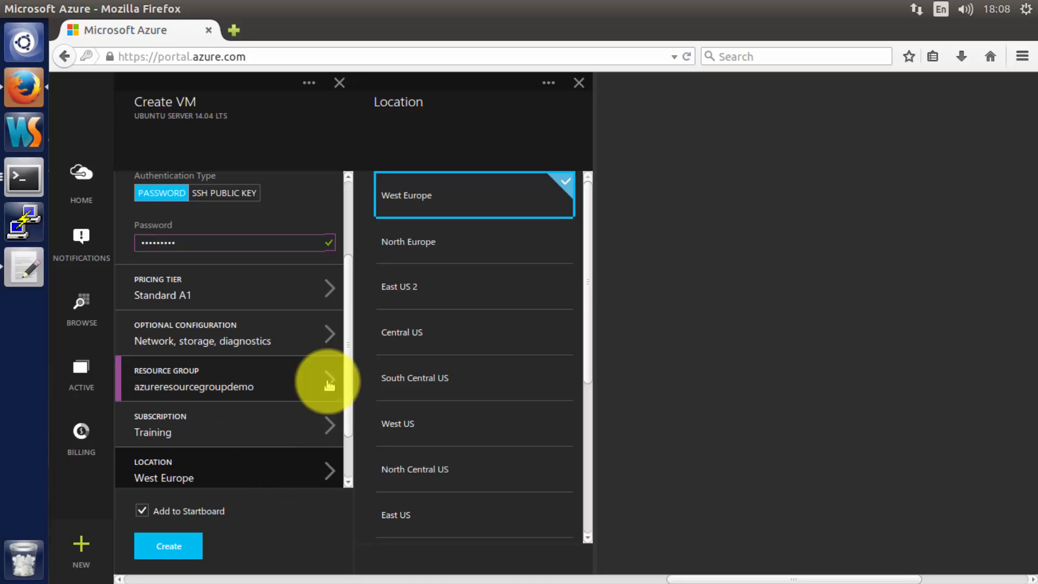
pyautogui.click(455, 342)
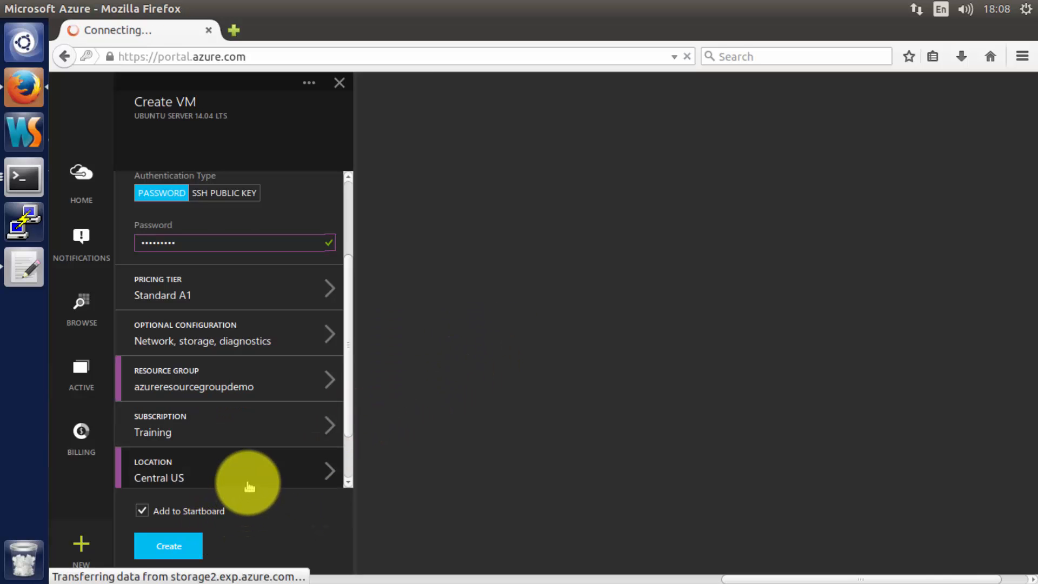
pyautogui.scroll(2, 248, 486)
pyautogui.scroll(-4, 238, 492)
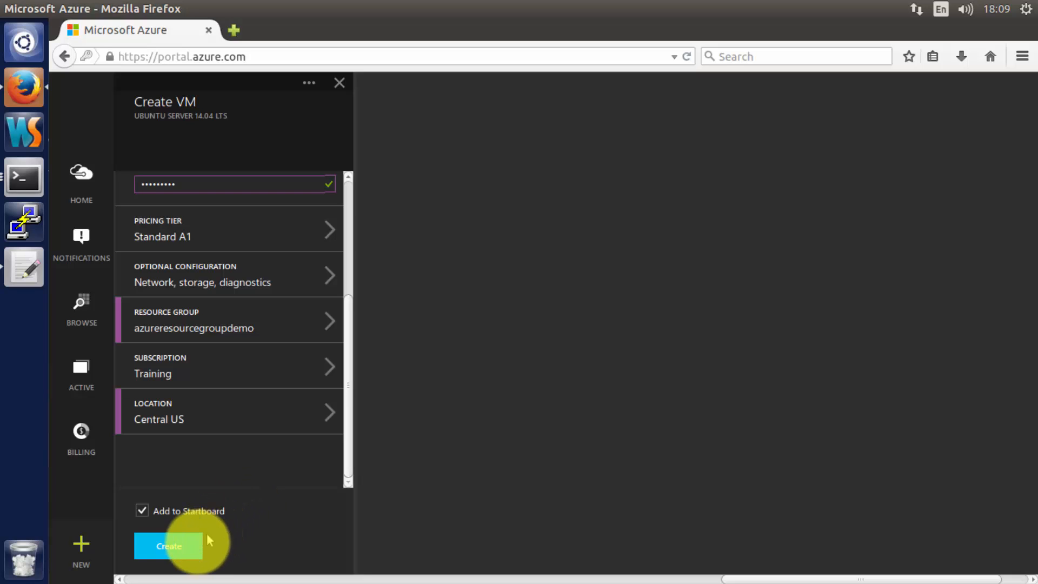
# - Create the aboyko-azure-demo Ubuntu VM with the configured settings
pyautogui.click(189, 547)
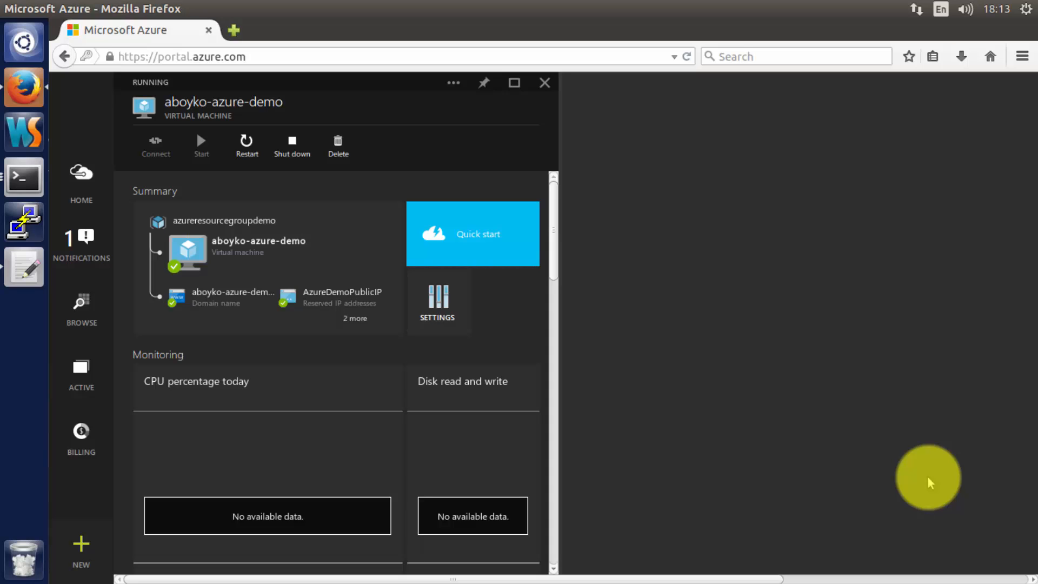
# - Maximize the aboyko-azure-demo blade and scroll through its monitoring and configuration tiles
pyautogui.click(514, 87)
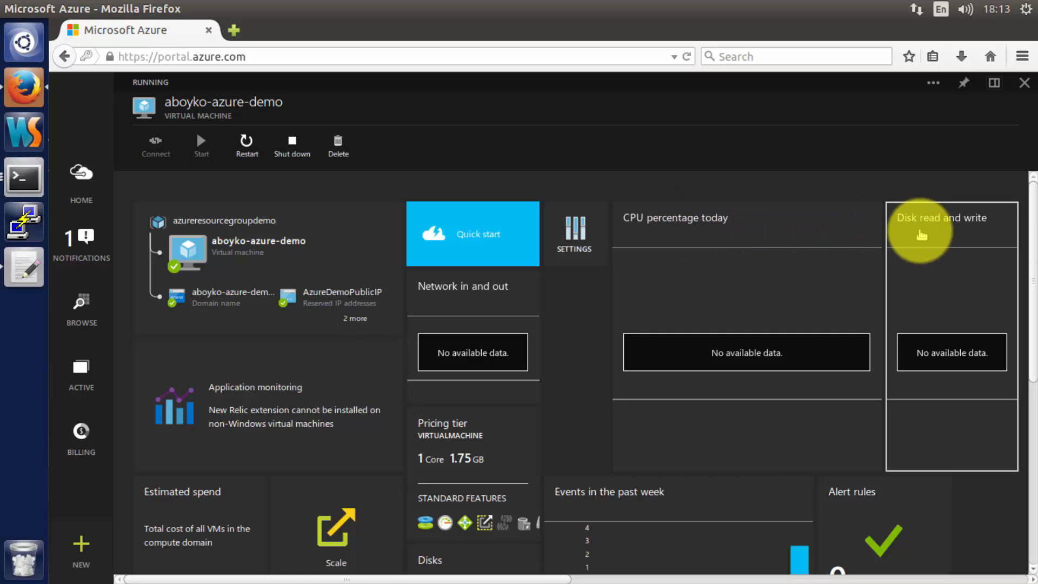
pyautogui.scroll(-2, 811, 236)
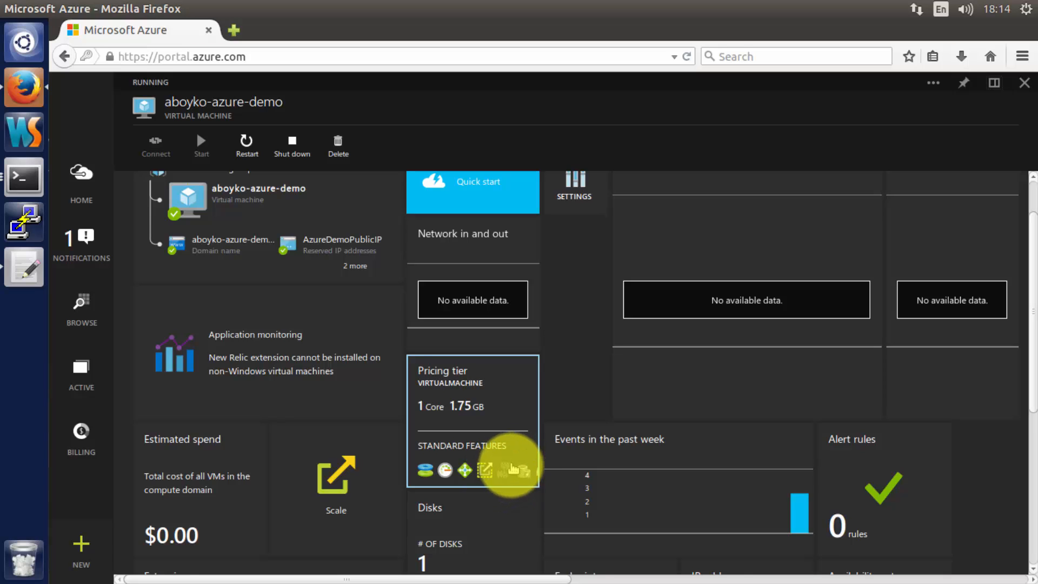
pyautogui.scroll(-2, 508, 475)
pyautogui.scroll(-1, 510, 469)
pyautogui.scroll(-1, 510, 411)
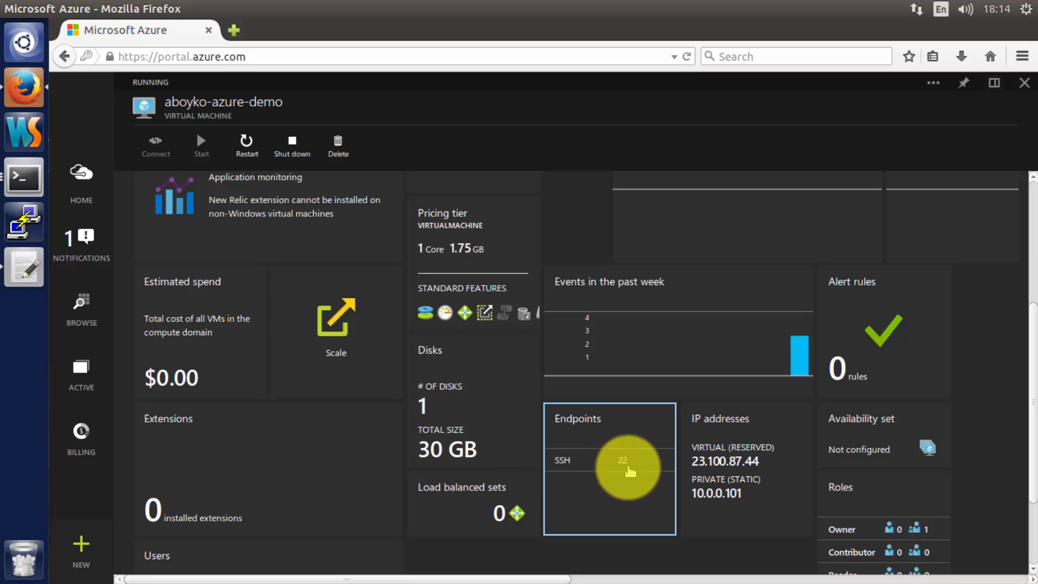
pyautogui.scroll(-3, 625, 472)
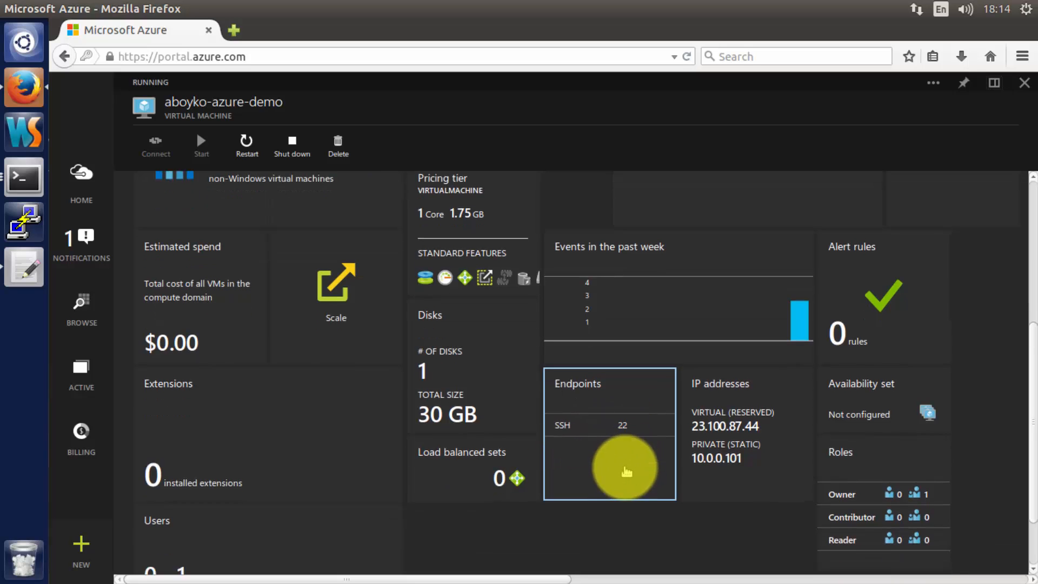
pyautogui.scroll(9, 625, 472)
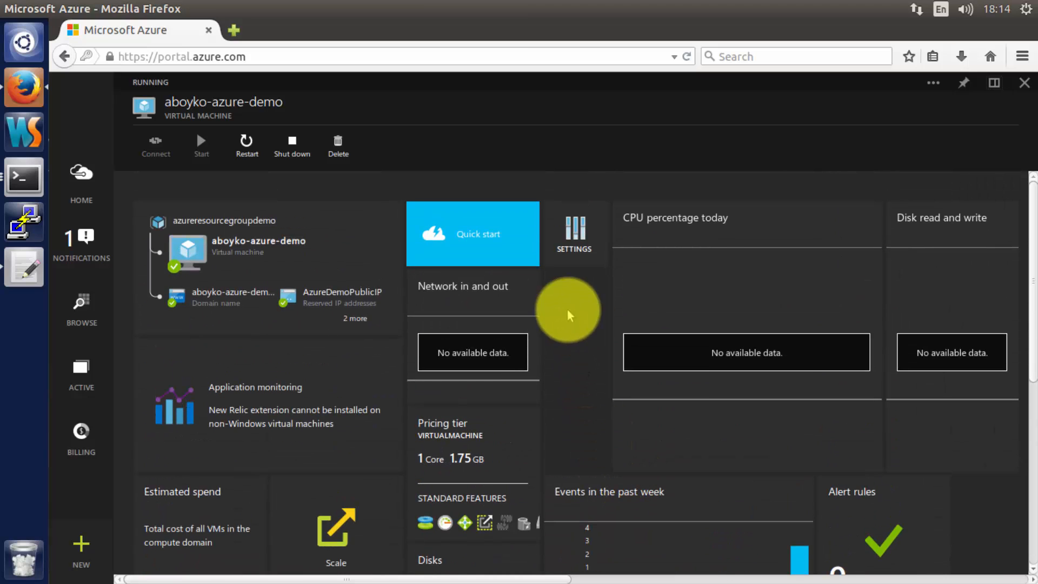
# - Open the Settings blade of the aboyko-azure-demo virtual machine
pyautogui.click(573, 246)
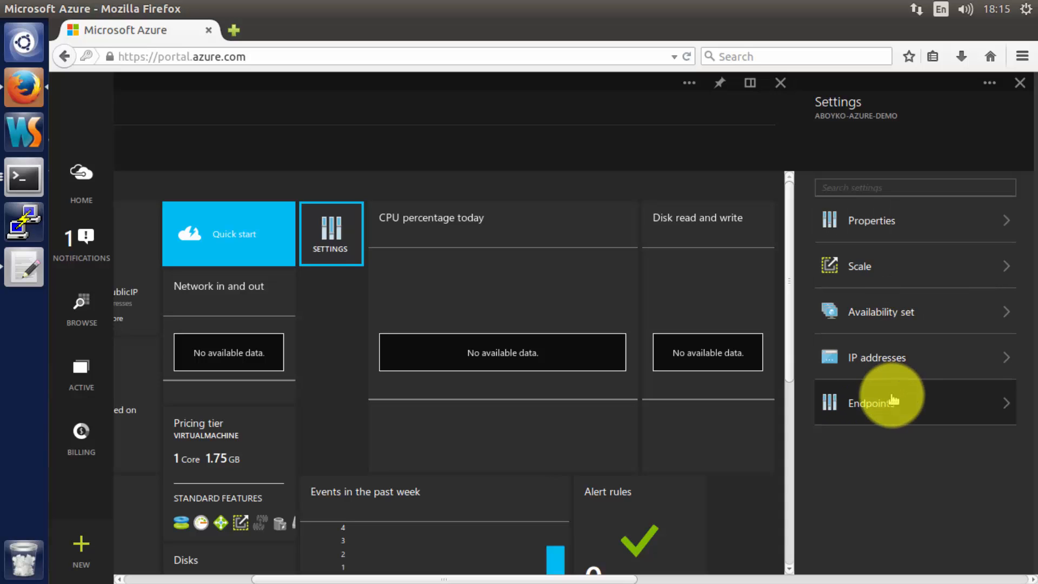
pyautogui.click(910, 228)
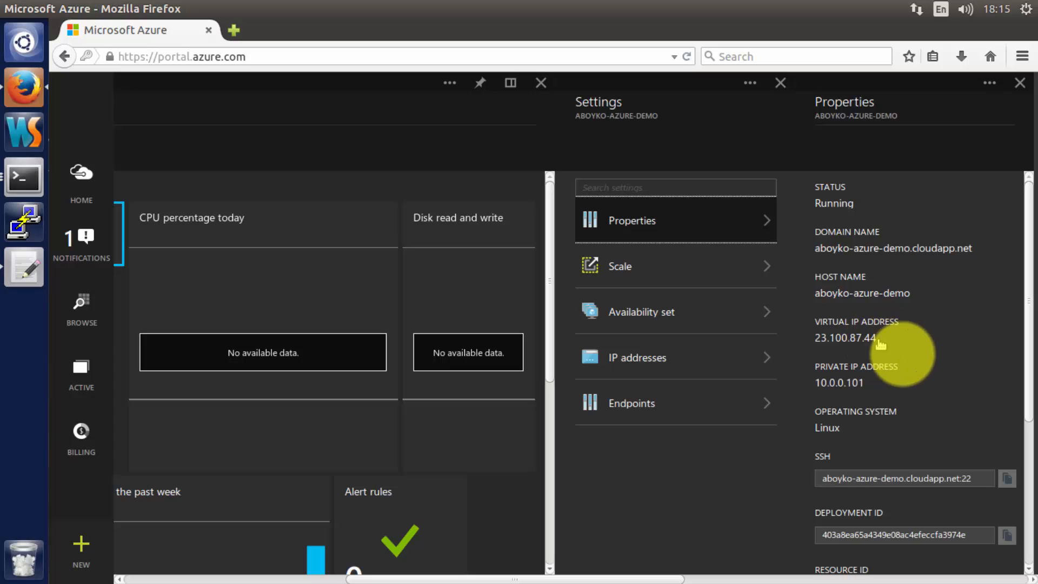
pyautogui.scroll(-2, 921, 378)
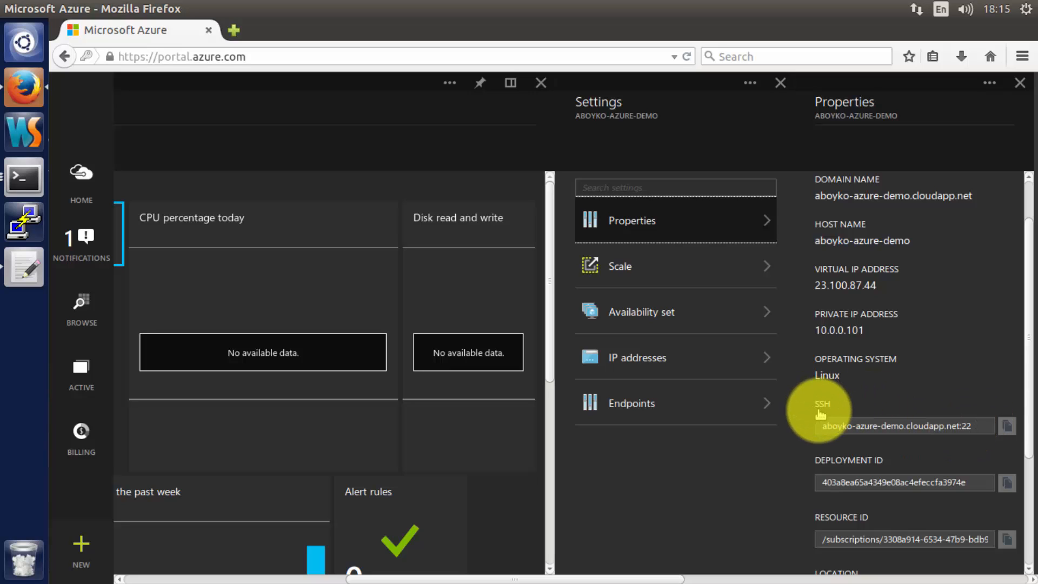
pyautogui.scroll(-4, 842, 420)
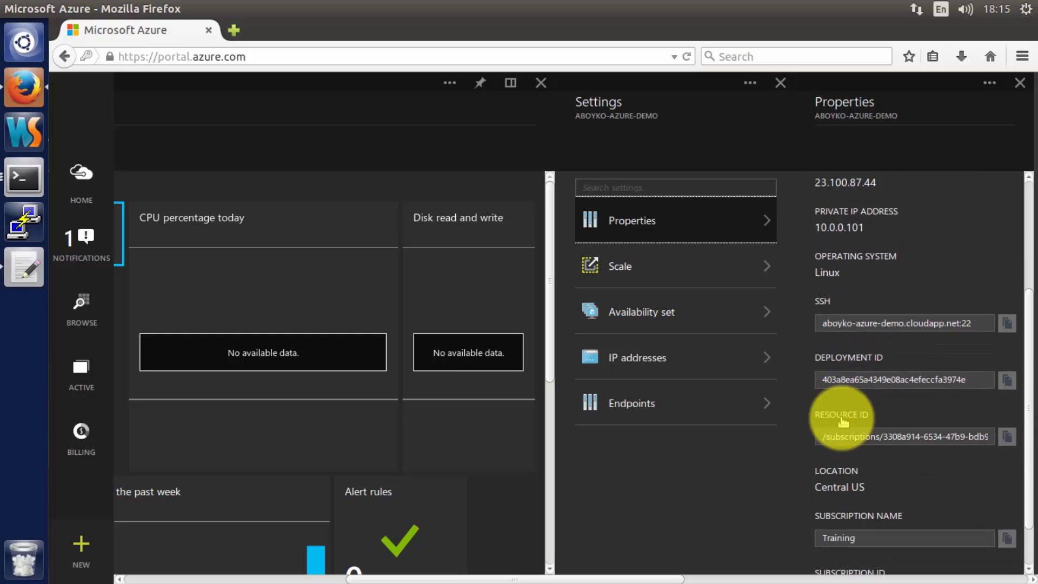
pyautogui.scroll(-2, 840, 419)
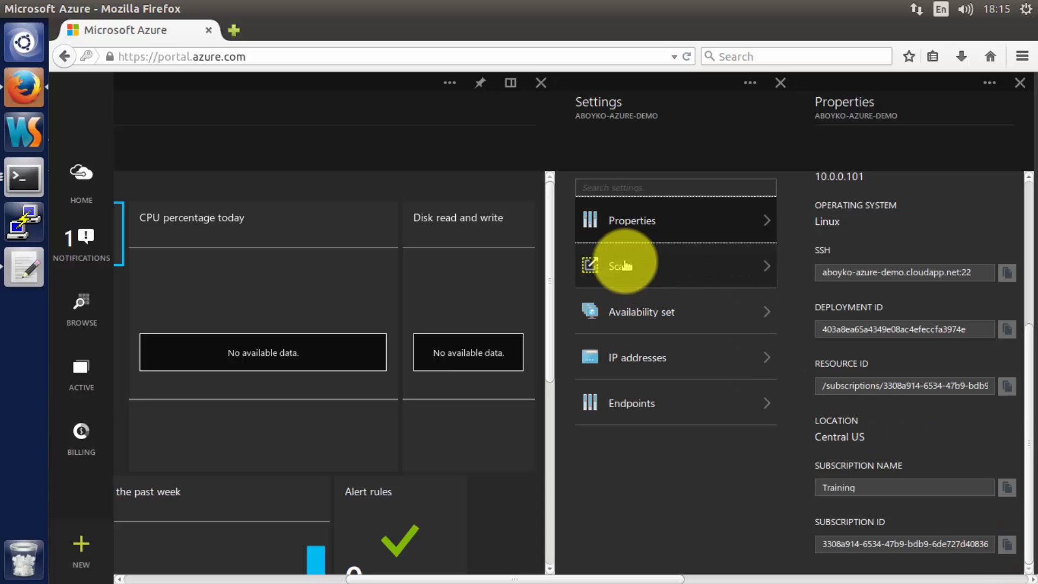
# - View the VM's Scale page, then bring up its Availability set panel
pyautogui.click(646, 269)
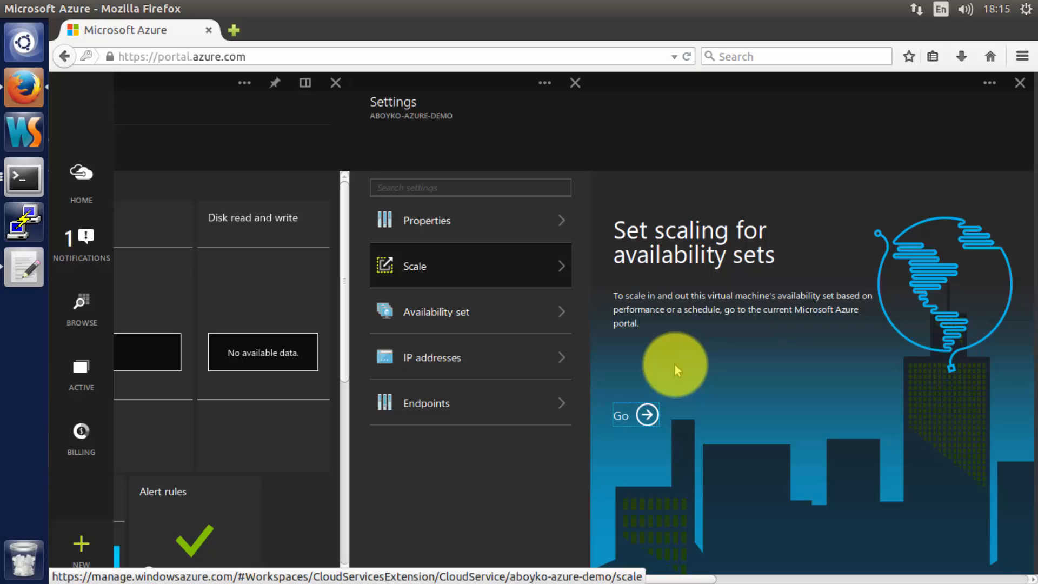
pyautogui.click(483, 312)
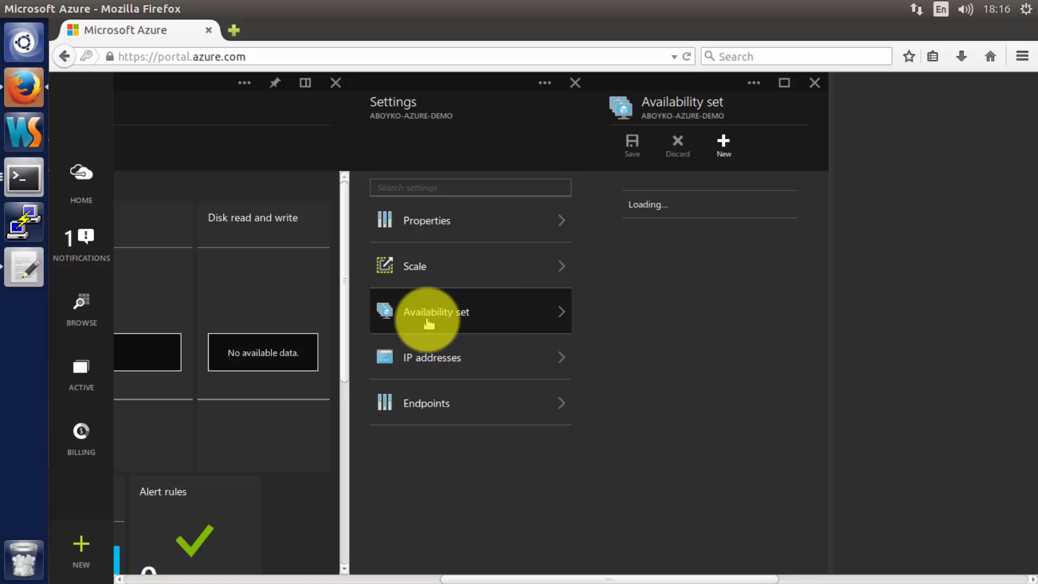
# - Check the IP addresses and SSH endpoint 22, then close the Endpoints and Settings blades
pyautogui.click(477, 360)
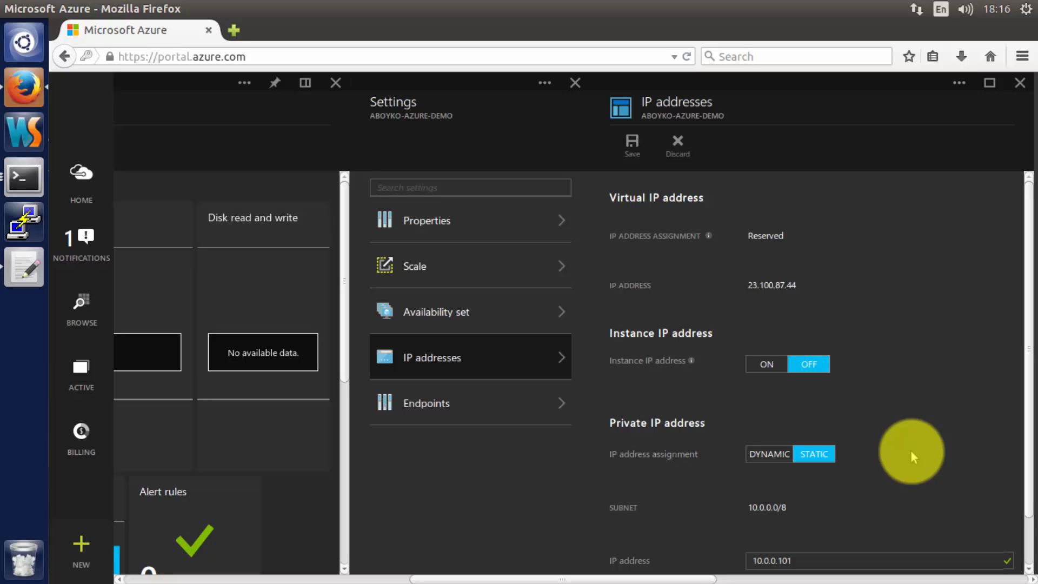
pyautogui.click(443, 403)
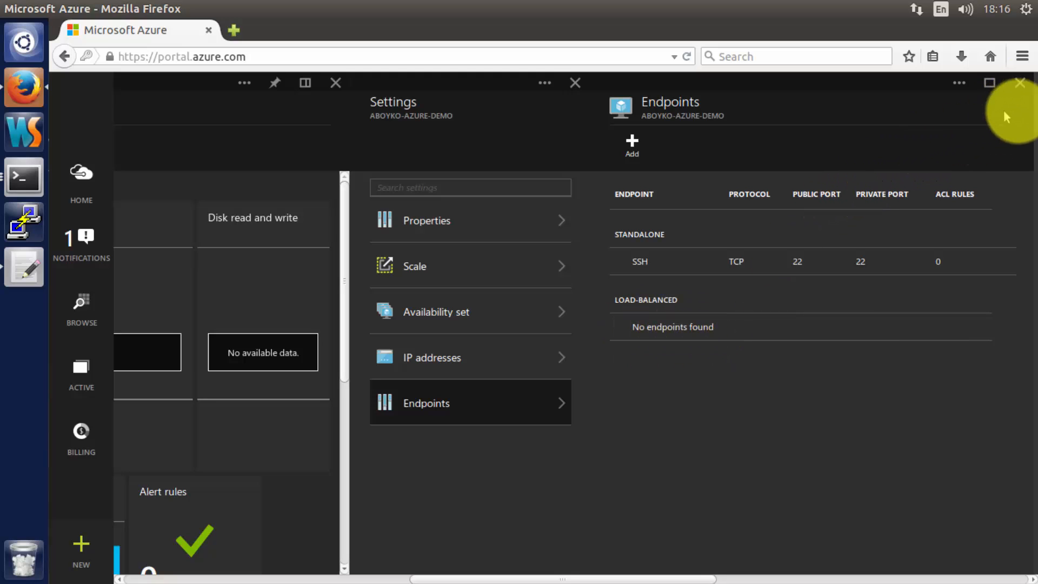
pyautogui.click(1020, 85)
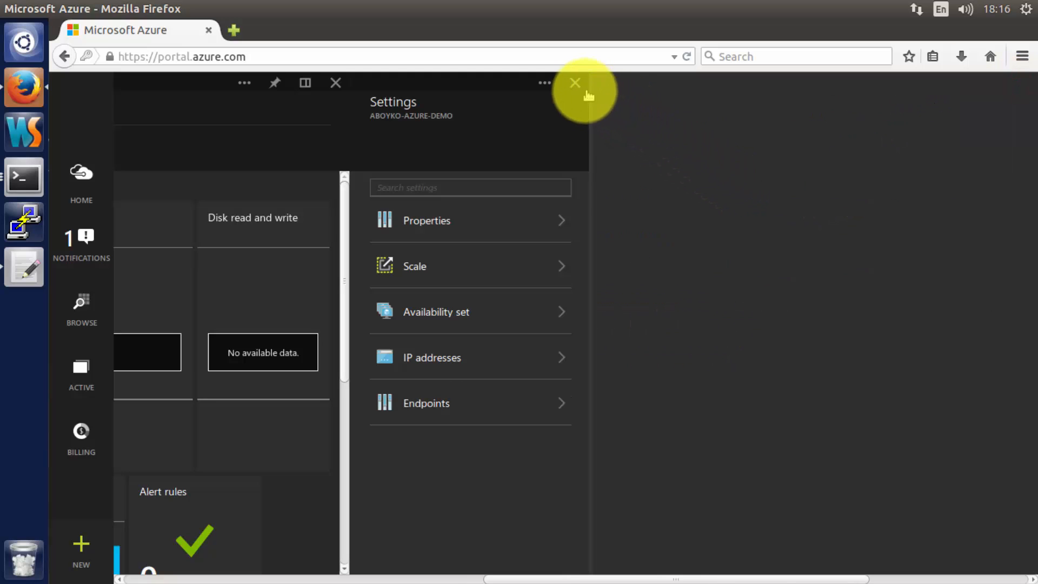
pyautogui.click(575, 83)
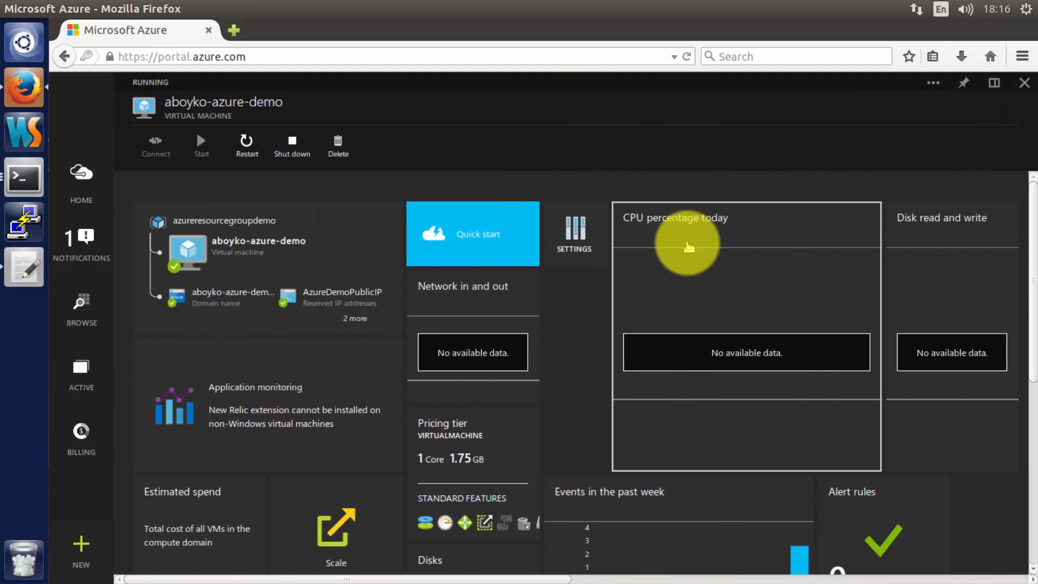
pyautogui.scroll(-3, 688, 327)
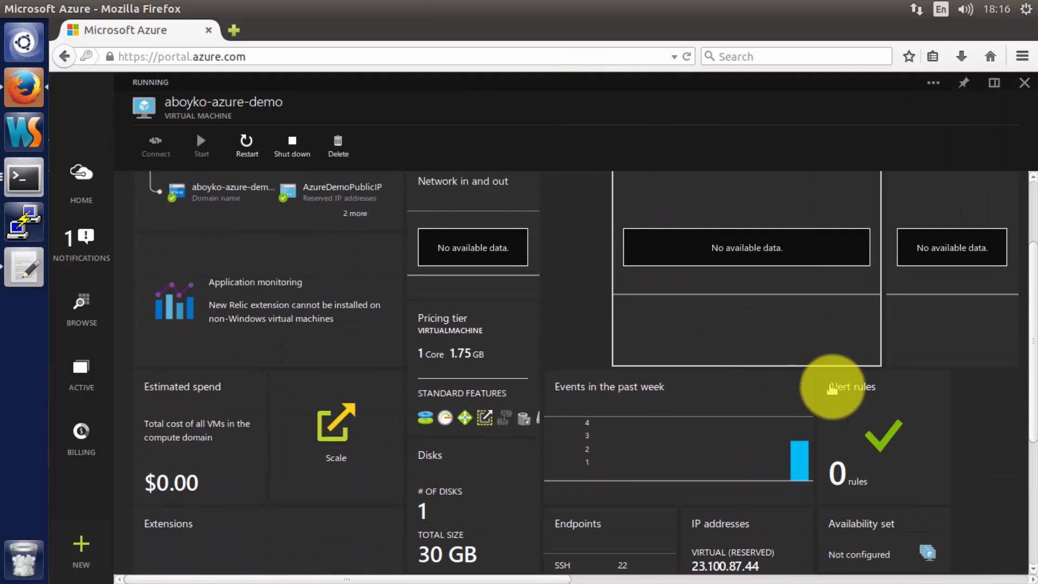
# - Open aboyko-azure-demo's Alert rules and begin adding a new alert rule
pyautogui.click(851, 402)
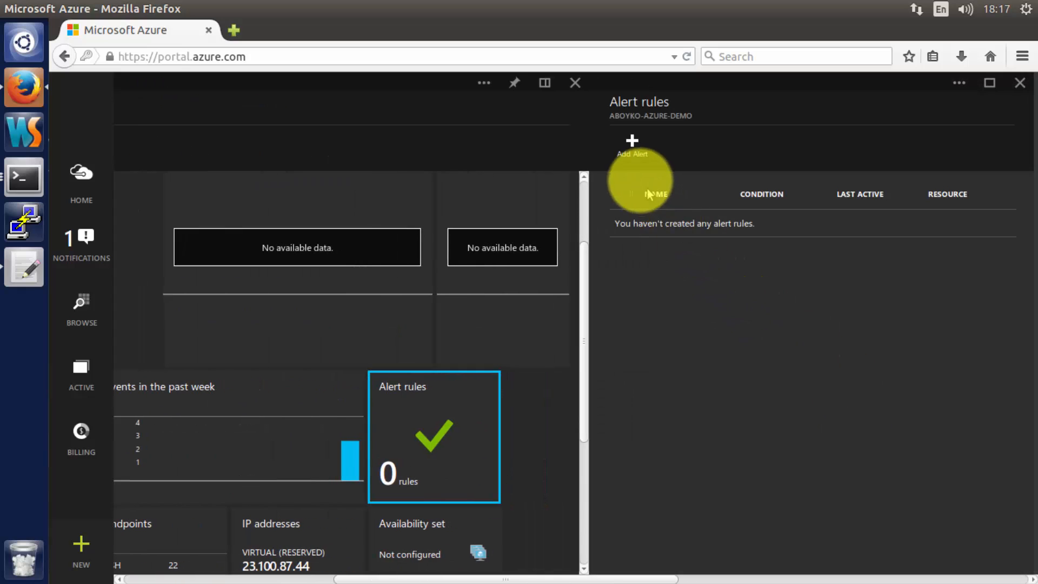
pyautogui.click(633, 154)
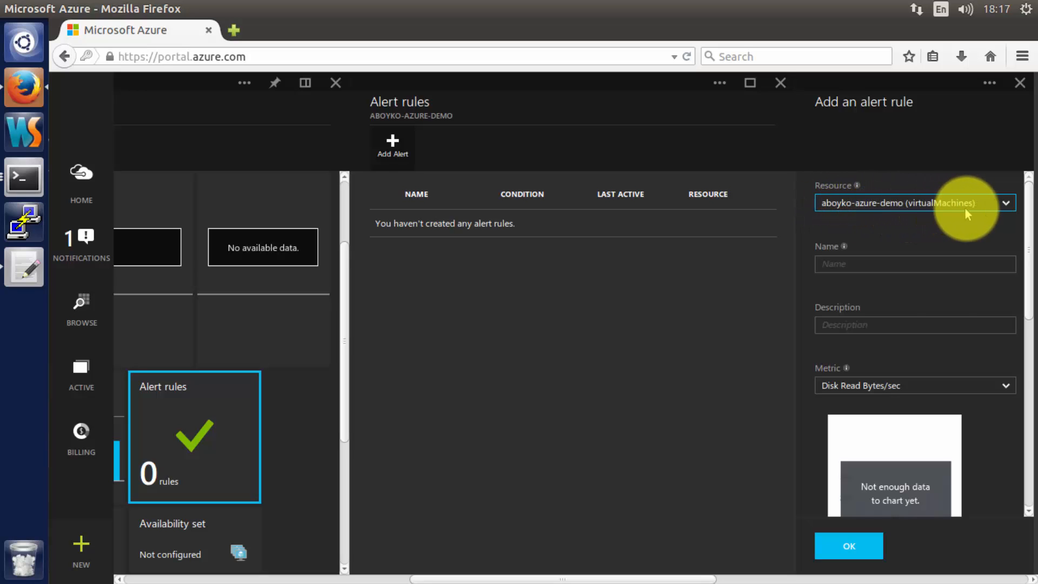
# - Name the new alert rule alertCPU
pyautogui.click(897, 262)
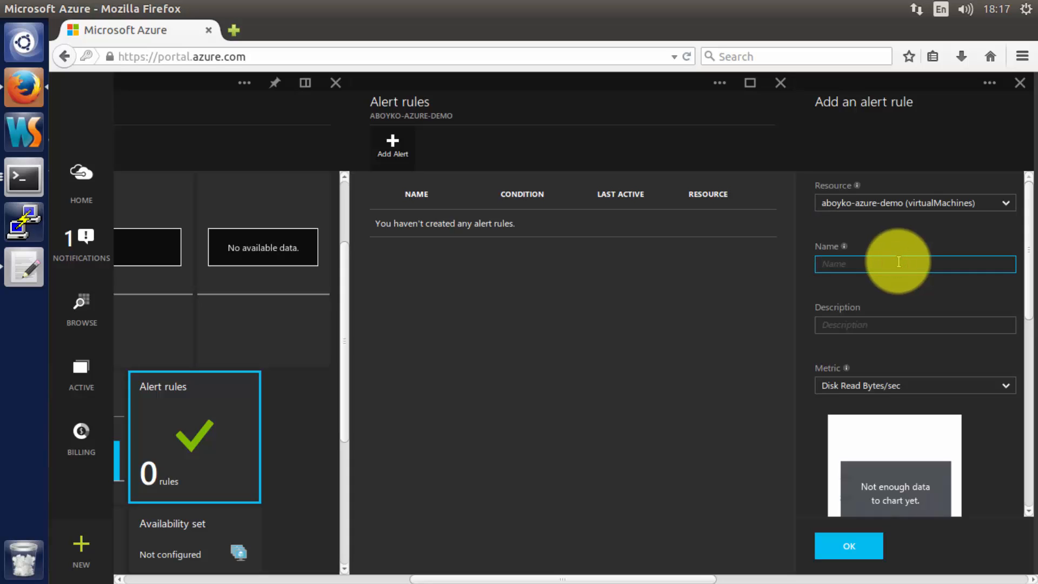
pyautogui.write('cpuAlert')
pyautogui.hotkey('ctrl', 'a')
pyautogui.write('aler')
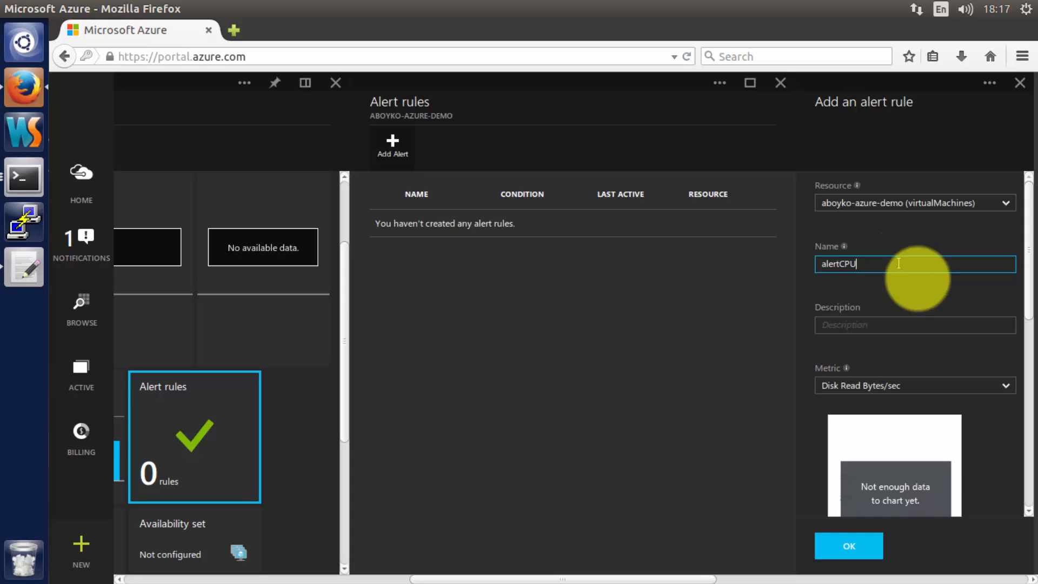
pyautogui.click(904, 330)
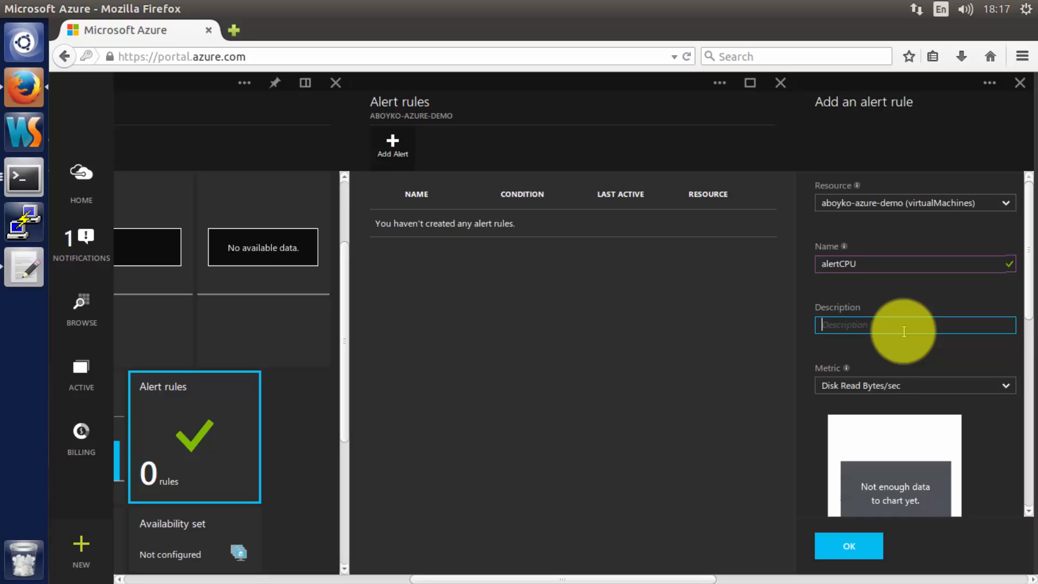
# - Set the alert metric to CPU Percentage with a threshold of 50
pyautogui.scroll(-2, 904, 331)
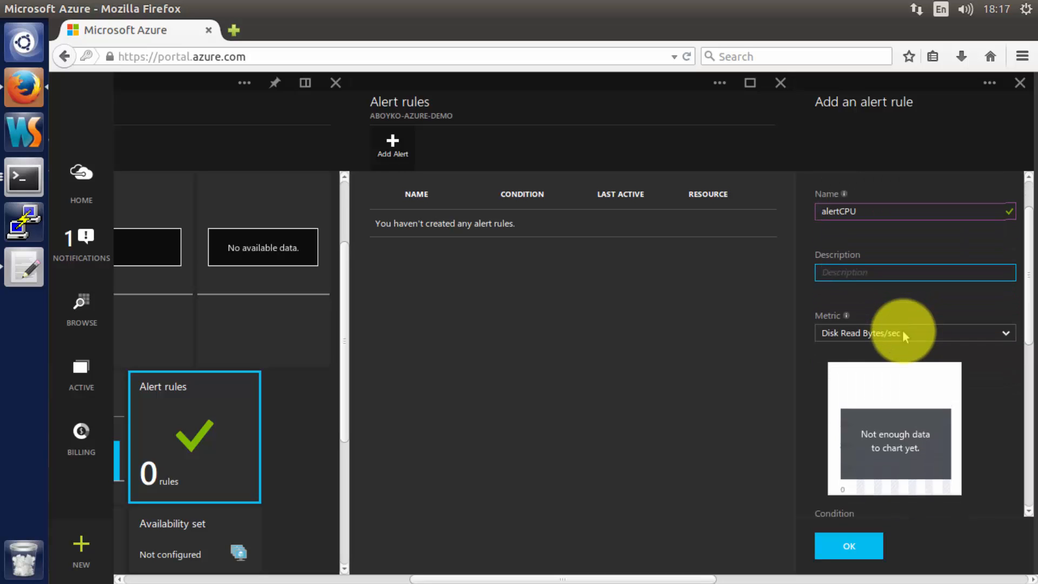
pyautogui.click(844, 334)
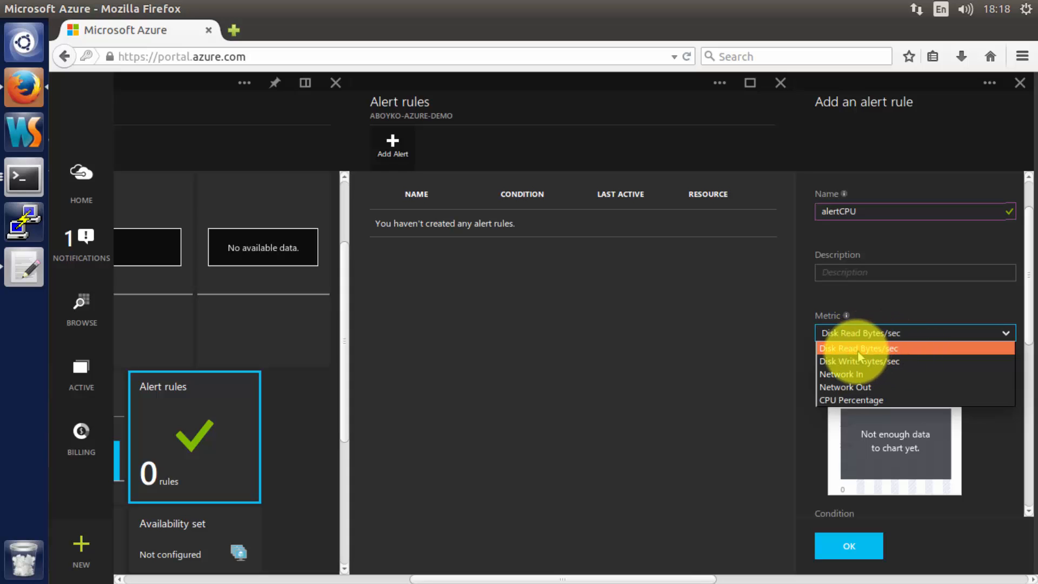
pyautogui.click(877, 400)
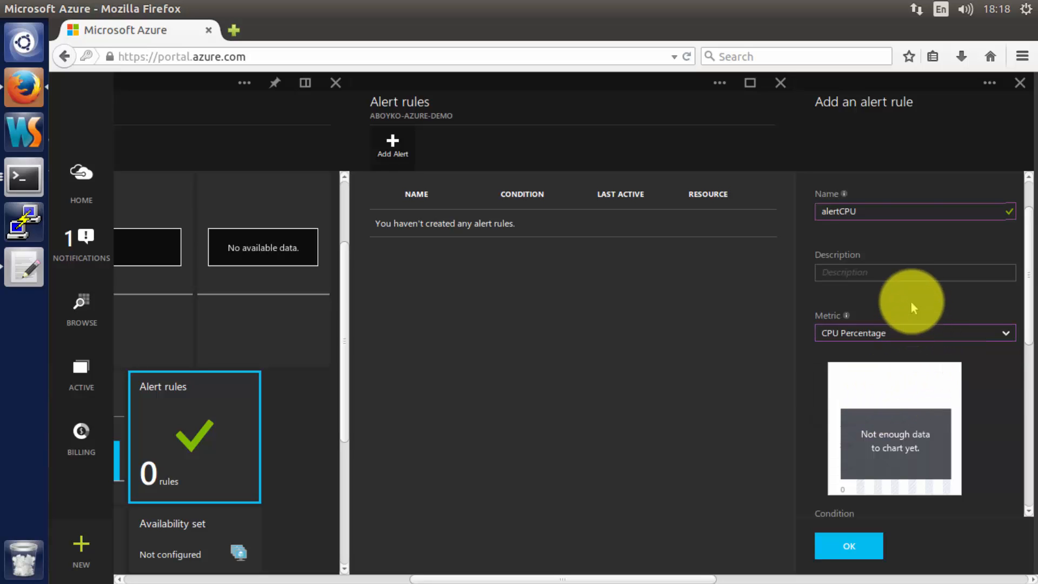
pyautogui.scroll(-1, 913, 313)
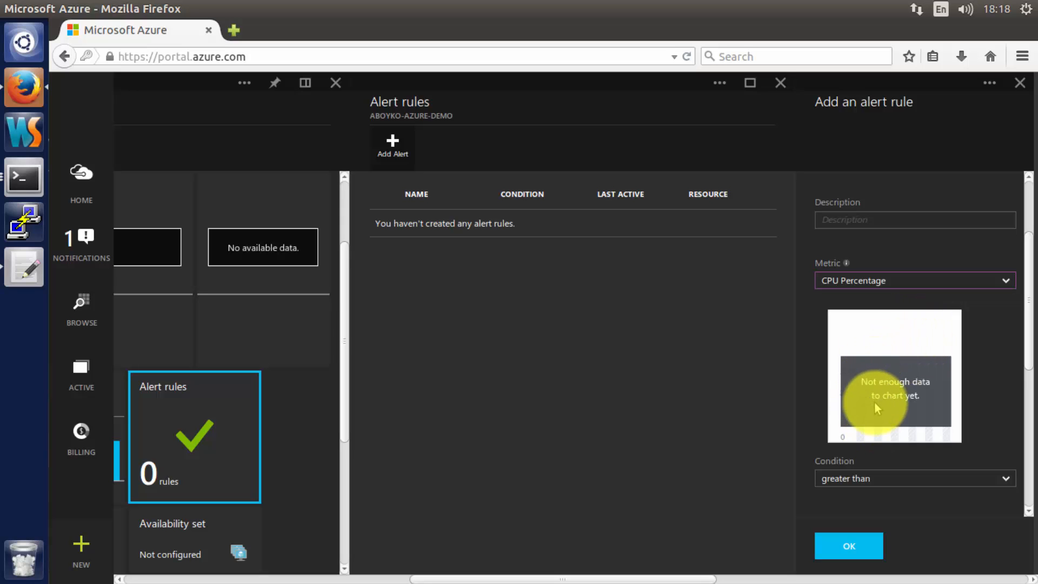
pyautogui.scroll(-2, 874, 401)
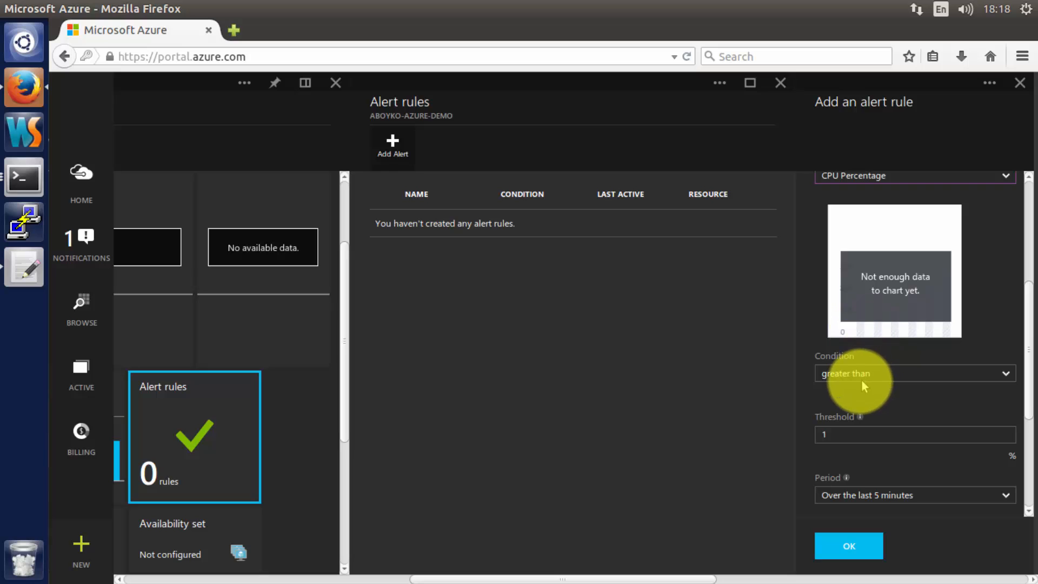
pyautogui.doubleClick(832, 433)
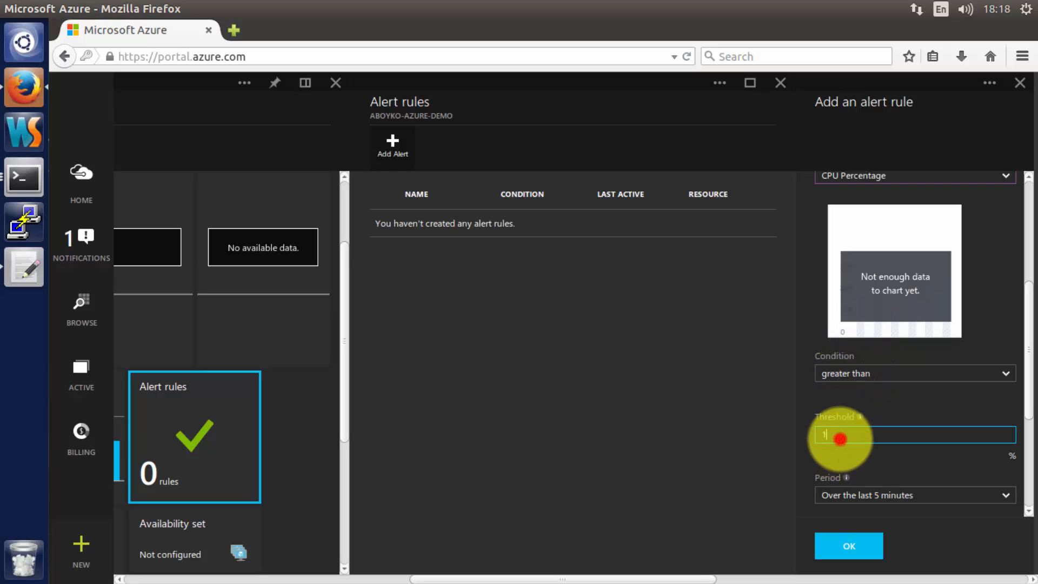
pyautogui.write('50')
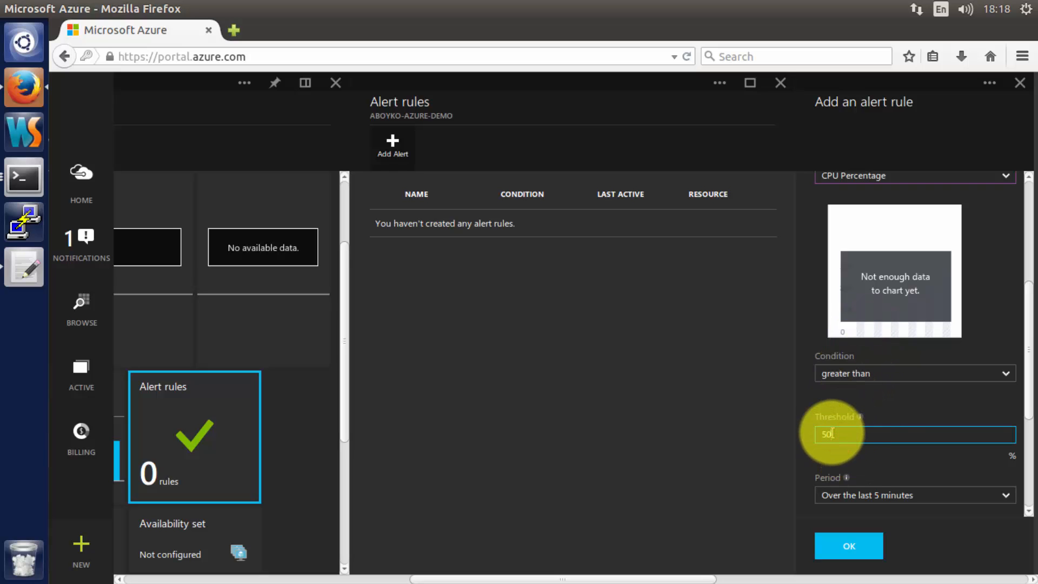
pyautogui.click(868, 407)
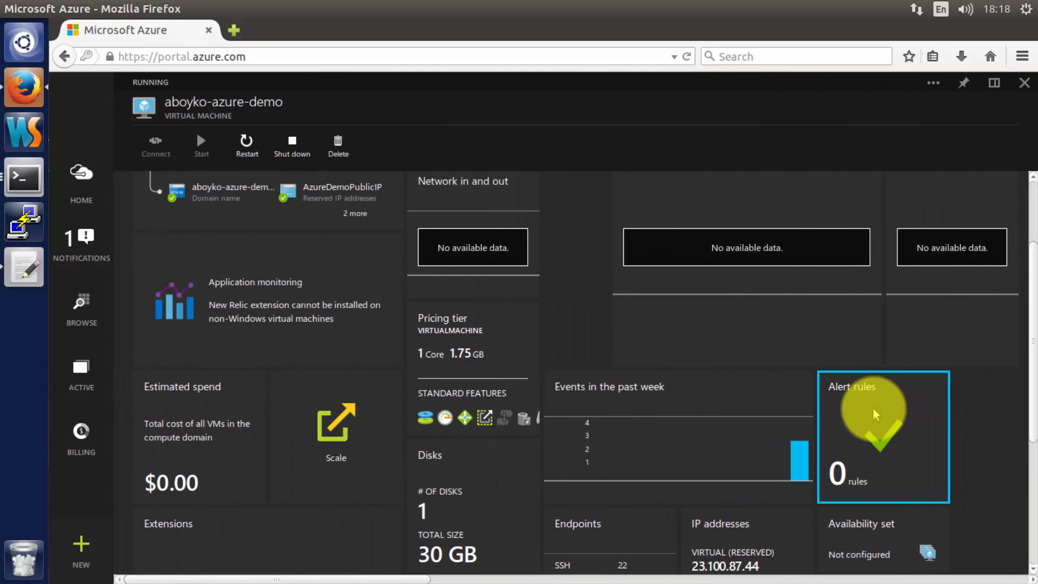
pyautogui.scroll(3, 865, 411)
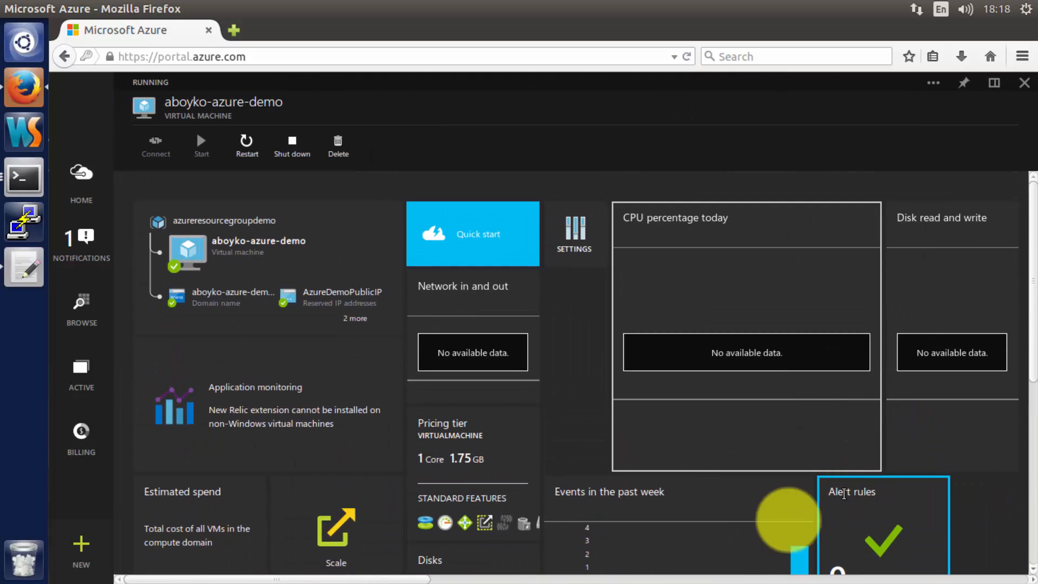
# - Set condition to greater than, threshold 50, and period to Over the last 5 minutes
pyautogui.moveTo(423, 578); pyautogui.dragTo(820, 577)
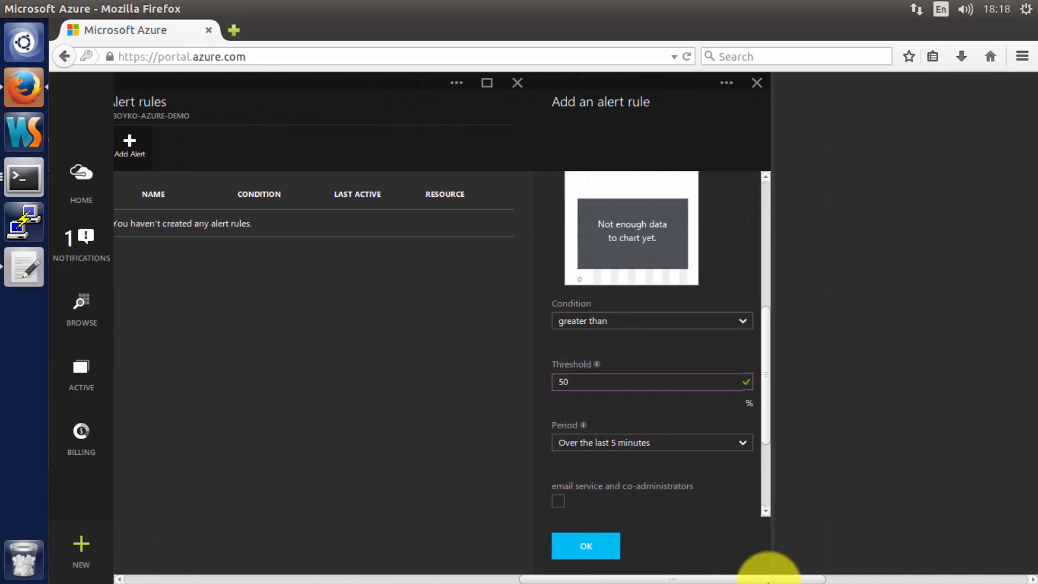
pyautogui.click(641, 418)
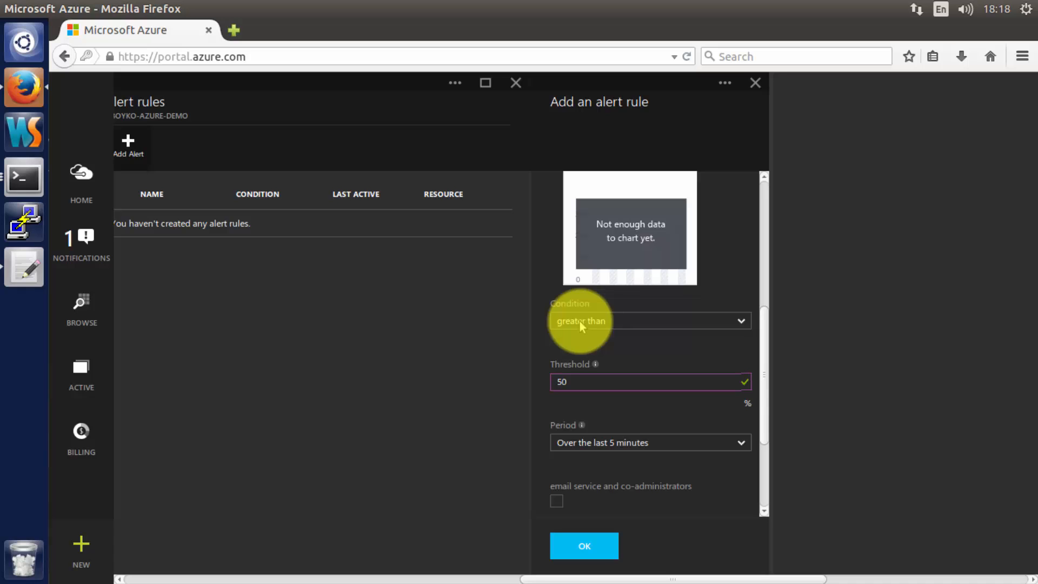
pyautogui.click(569, 383)
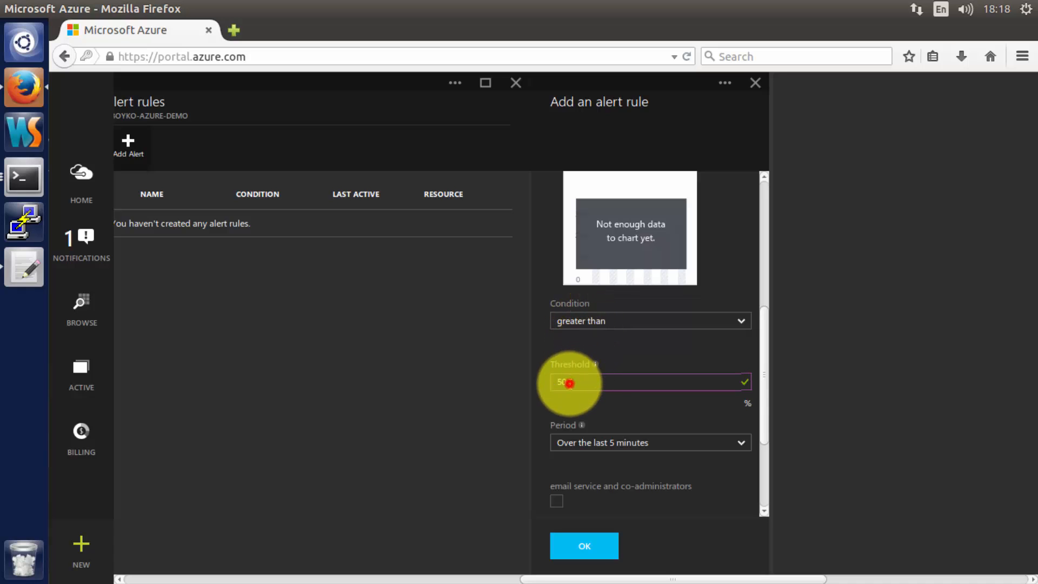
pyautogui.click(608, 446)
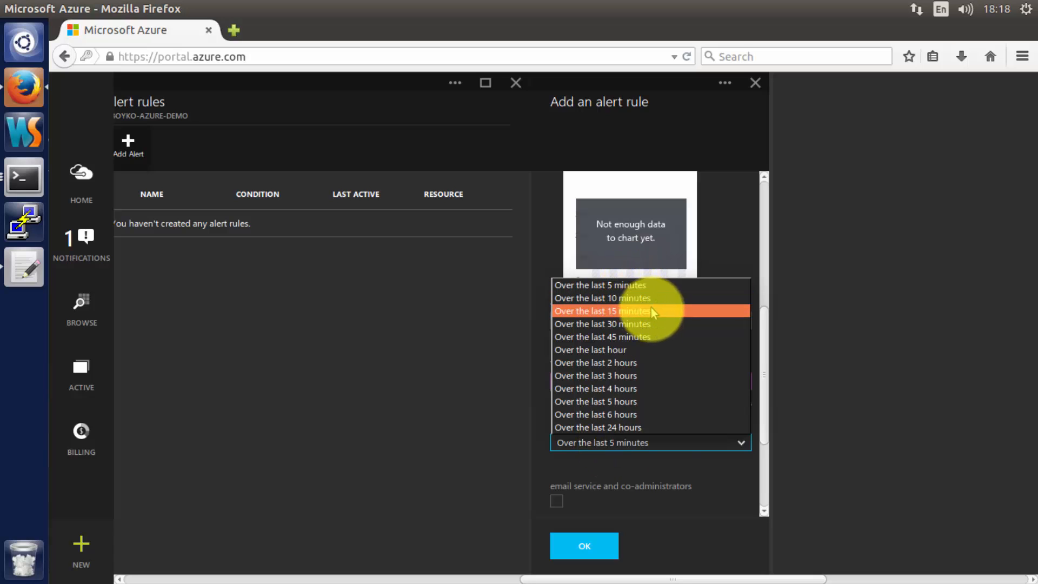
pyautogui.click(658, 458)
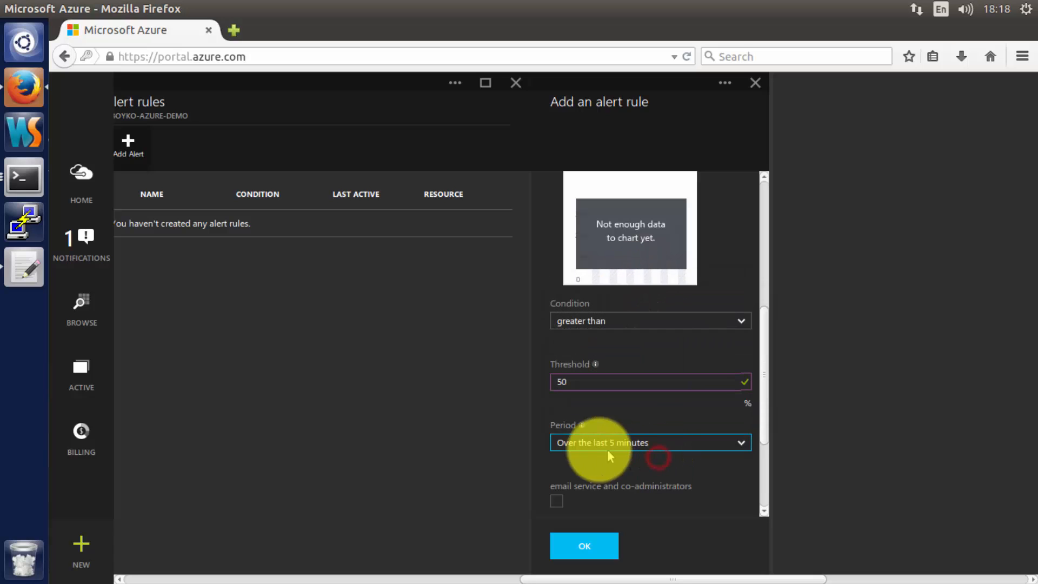
pyautogui.moveTo(763, 427); pyautogui.dragTo(774, 487)
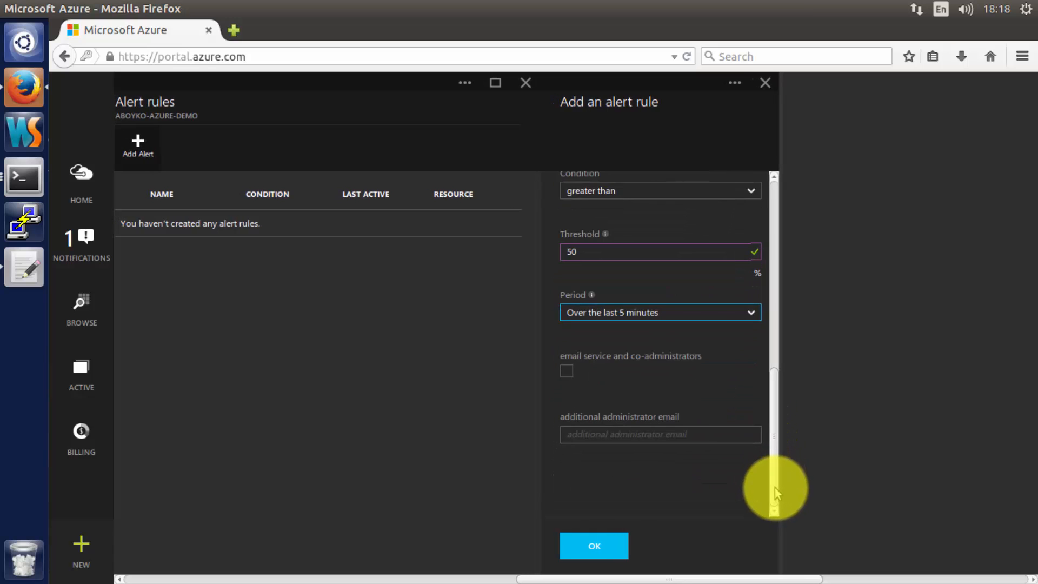
# - Have the alert e-mail the service and co-administrators plus an additional administrator address
pyautogui.click(586, 370)
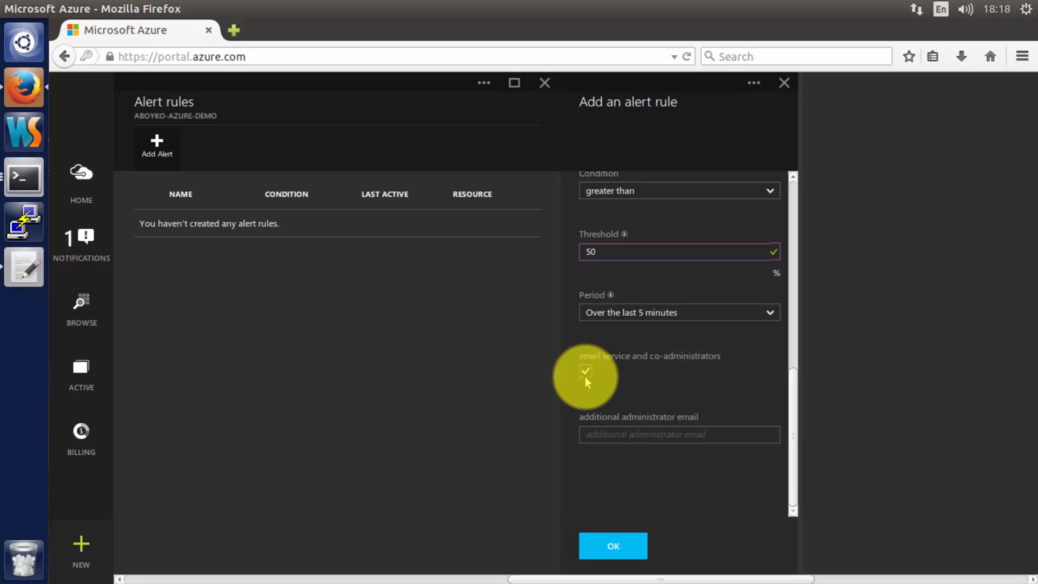
pyautogui.click(615, 441)
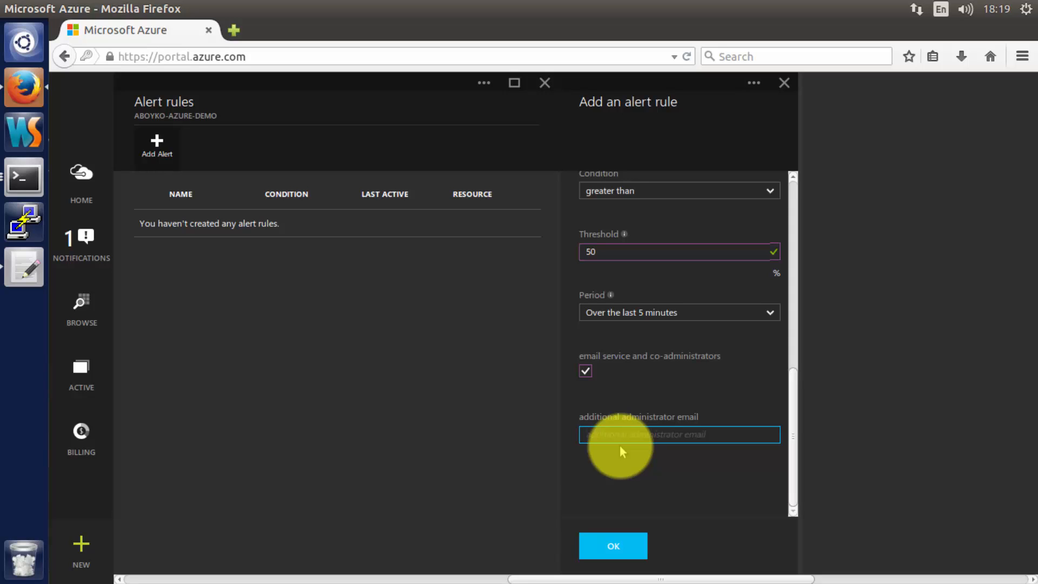
pyautogui.write('support@mydomain.com')
pyautogui.click(650, 395)
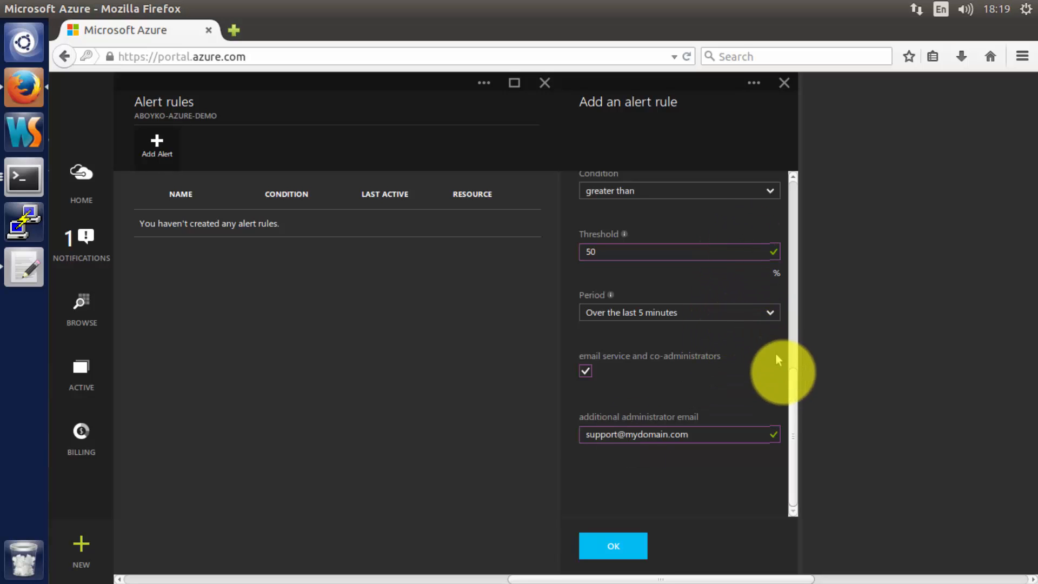
pyautogui.moveTo(796, 391); pyautogui.dragTo(787, 204)
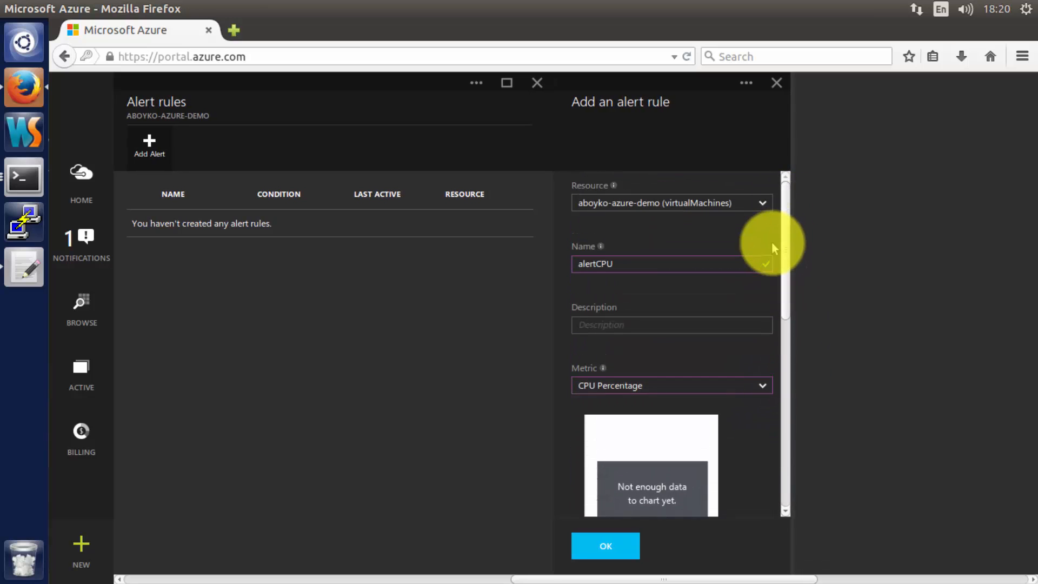
# - Close the alert rule form, confirm discarding it, and close the Alert rules list
pyautogui.click(778, 83)
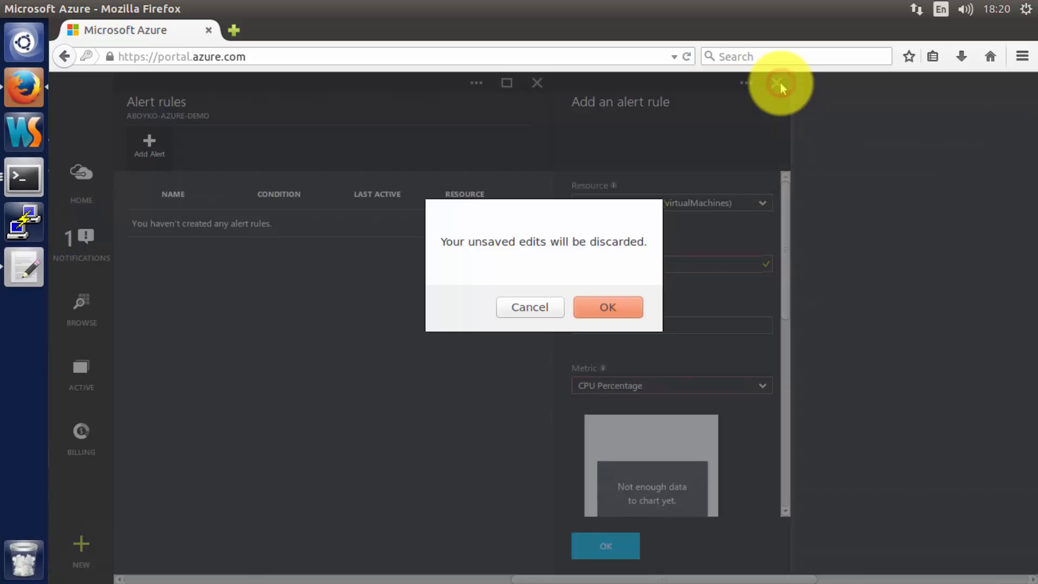
pyautogui.click(608, 304)
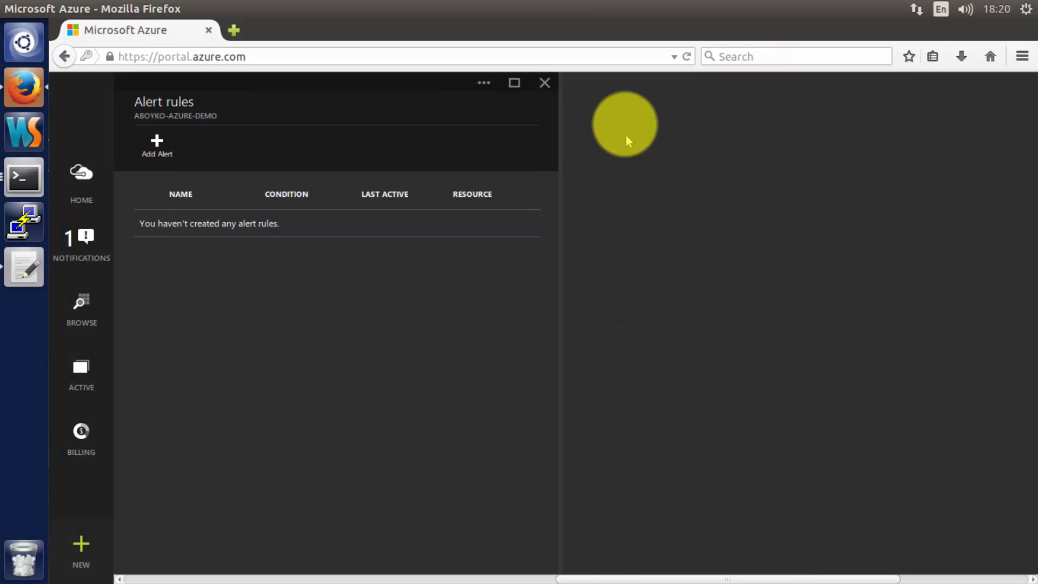
pyautogui.click(547, 84)
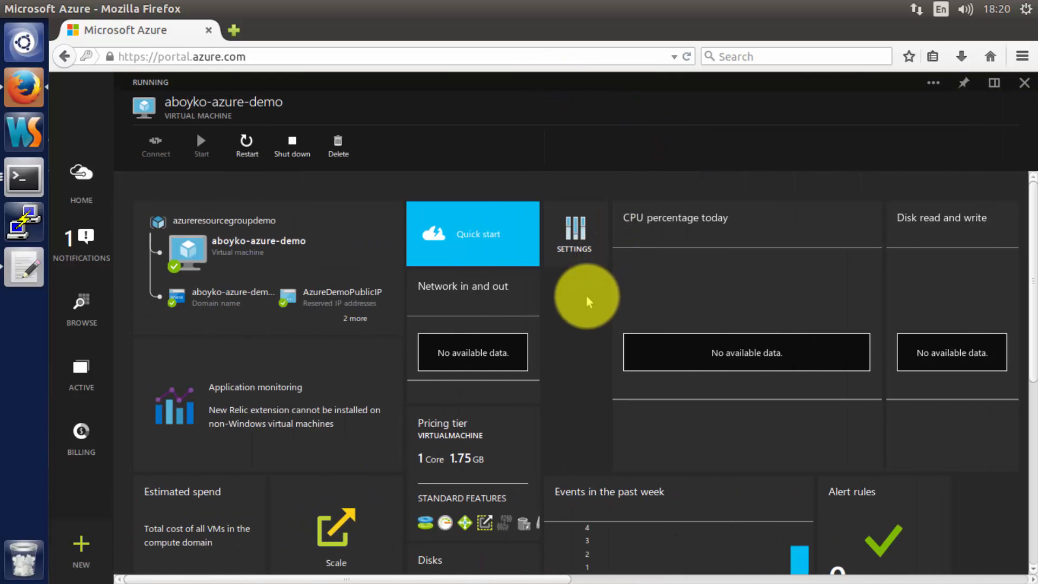
# - Open aboyko-azure-demo's Roles to see its Owner, Contributor and Reader assignments
pyautogui.scroll(-5, 588, 301)
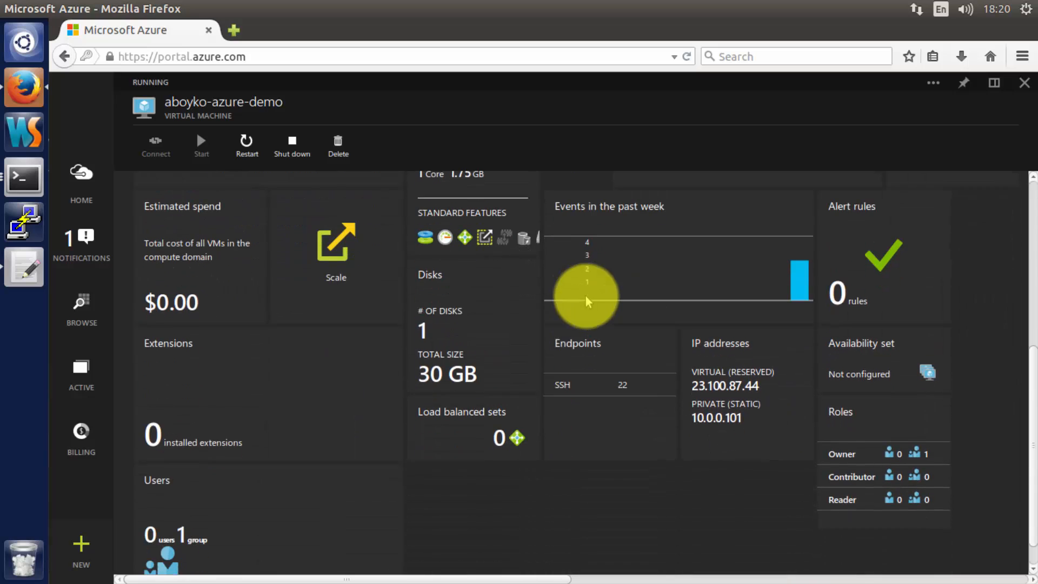
pyautogui.scroll(-1, 588, 301)
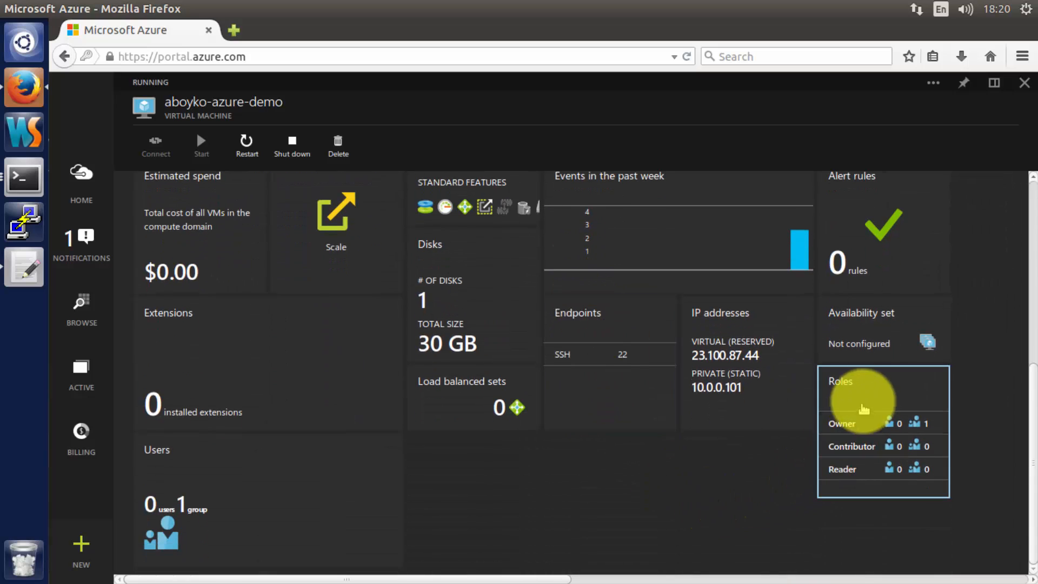
pyautogui.click(867, 390)
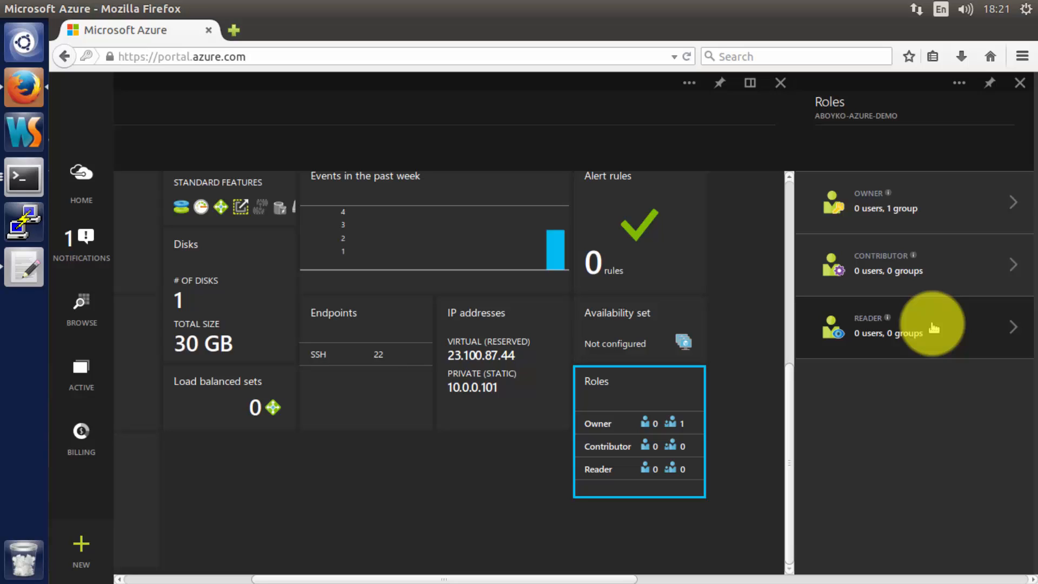
pyautogui.click(929, 270)
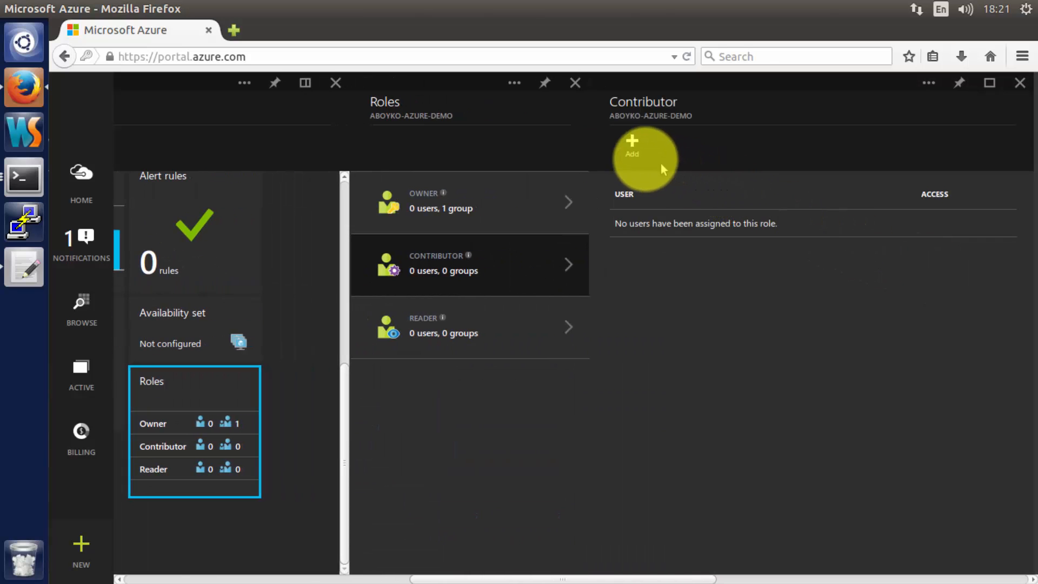
pyautogui.click(634, 155)
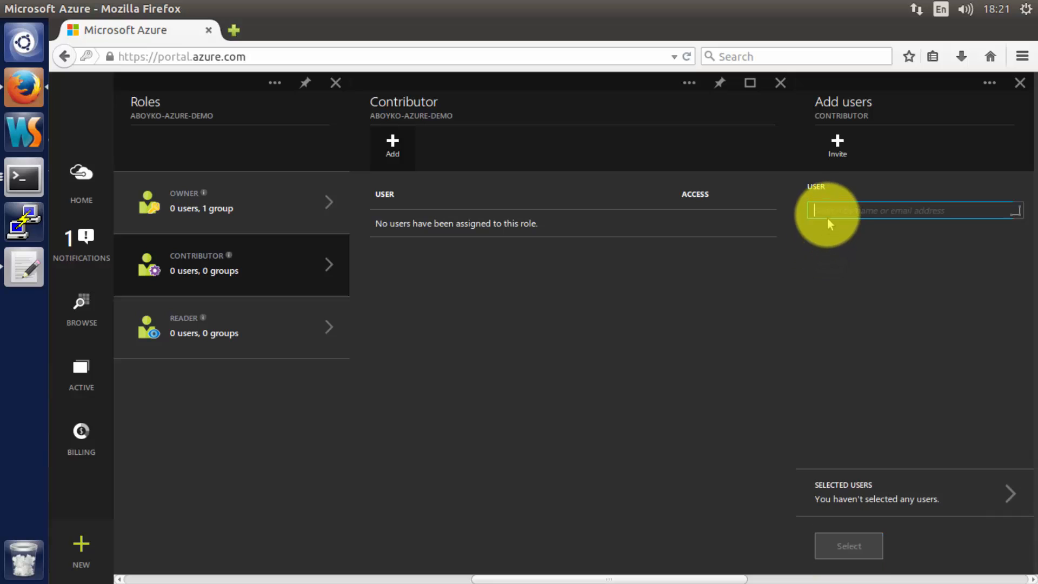
pyautogui.click(827, 213)
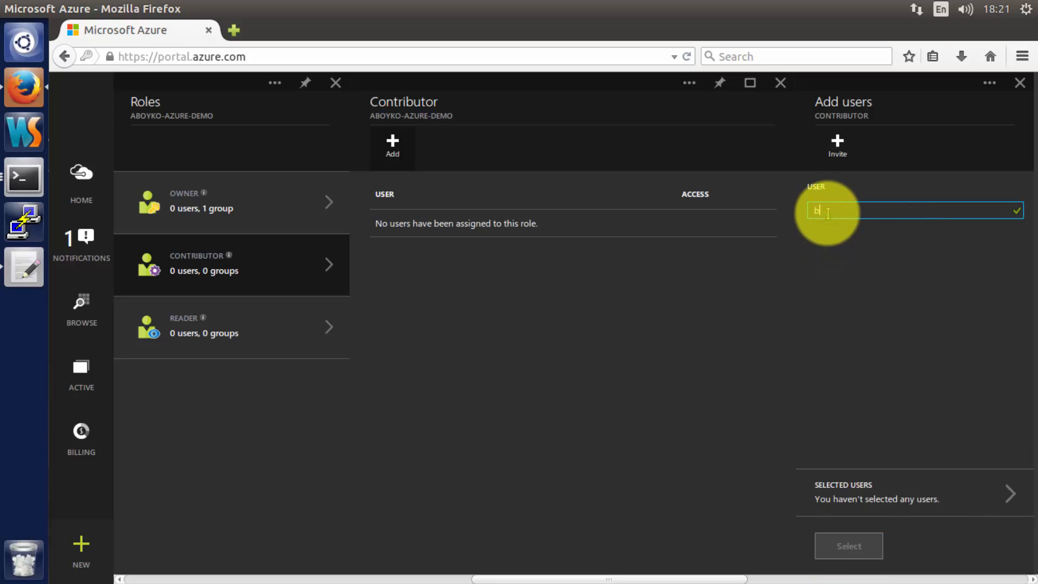
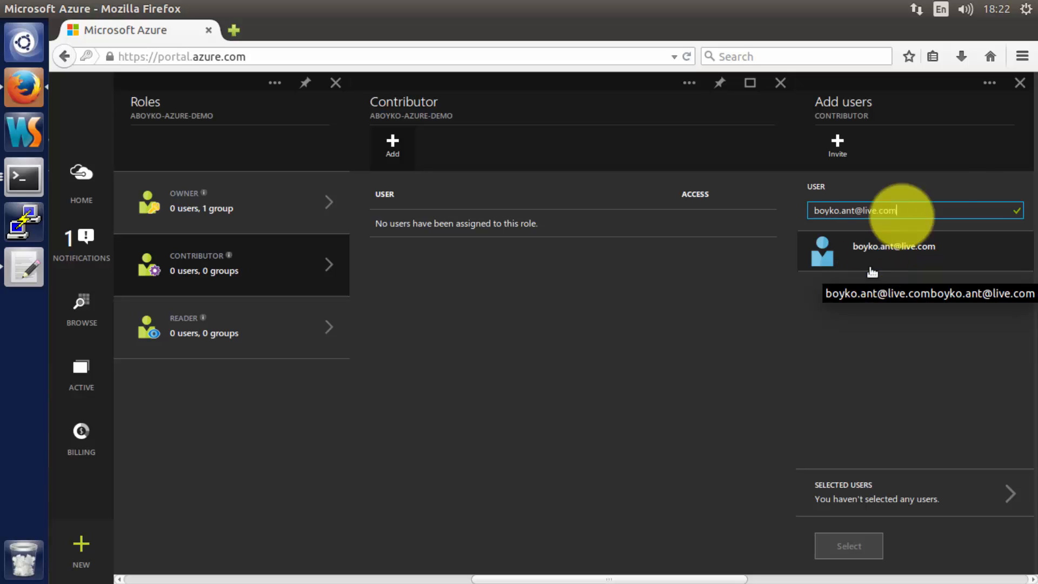
pyautogui.click(1016, 84)
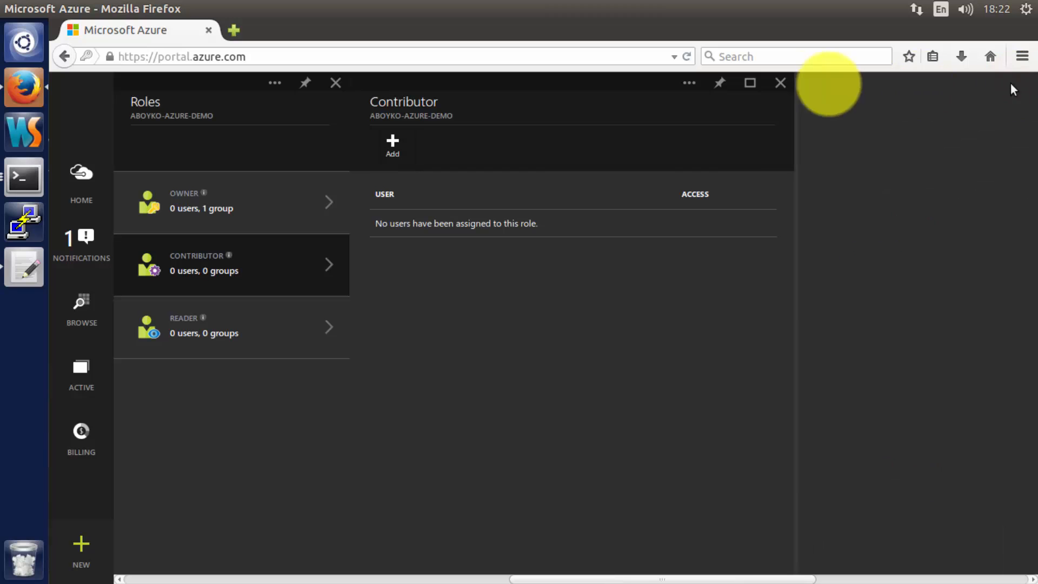
pyautogui.click(780, 83)
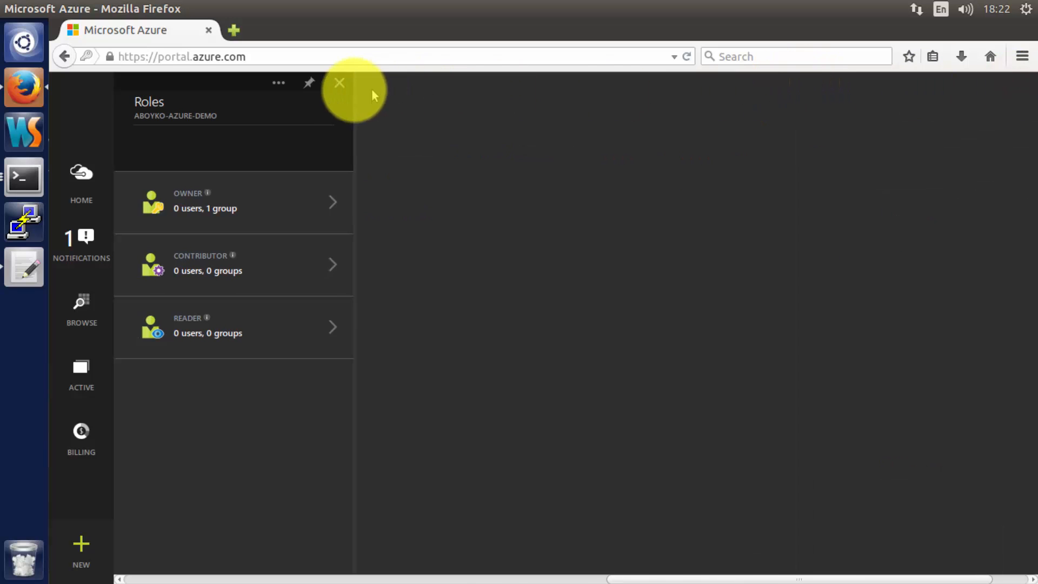
# - Close Roles, view the empty Extensions list, then browse and close the available extensions
pyautogui.click(339, 83)
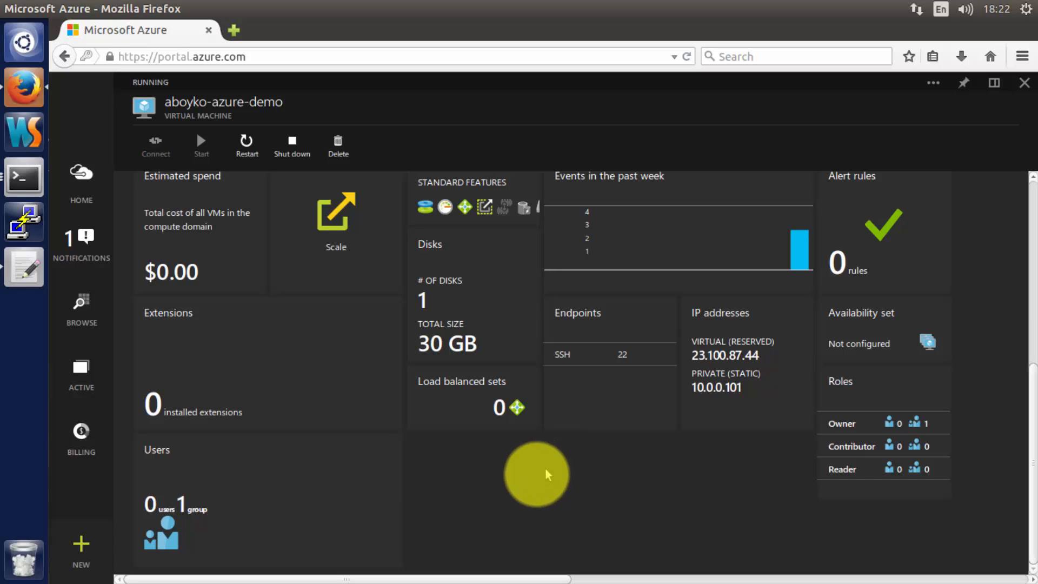
pyautogui.click(269, 375)
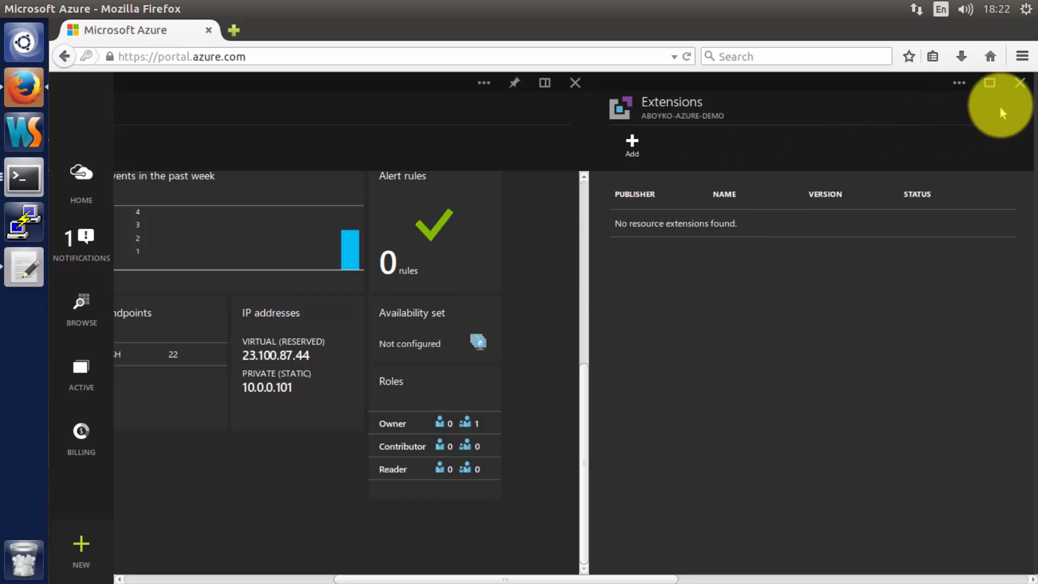
pyautogui.click(641, 157)
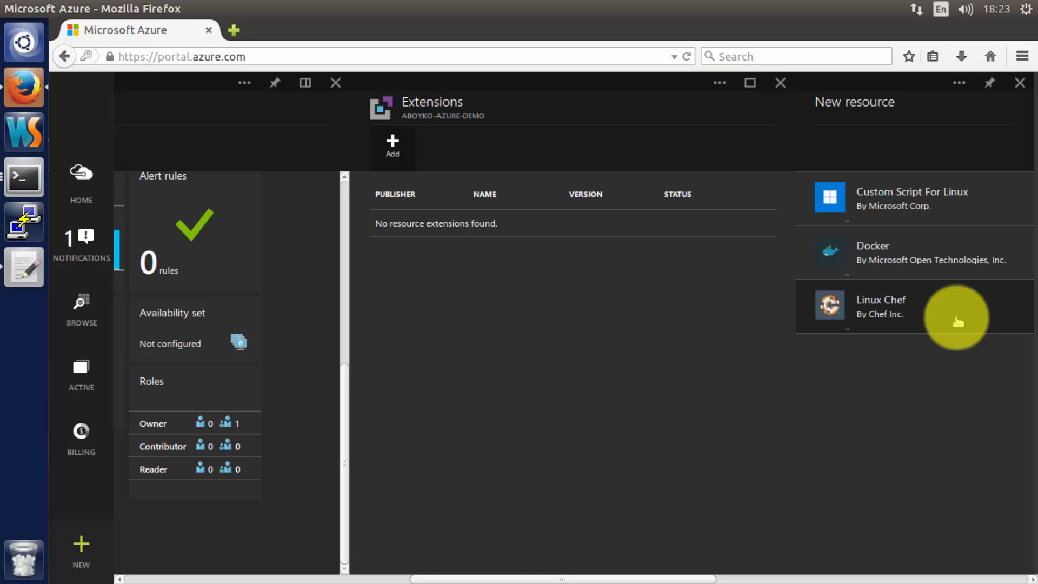
pyautogui.click(1019, 83)
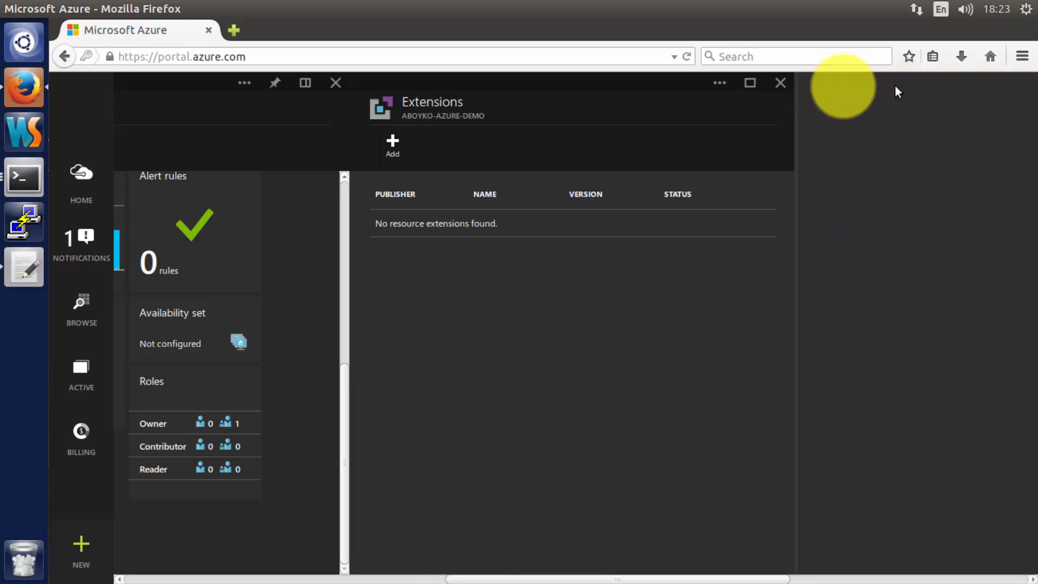
# - Close Extensions and review the pricing tiers, keeping the 1 core, 1.75 GB tier
pyautogui.click(781, 82)
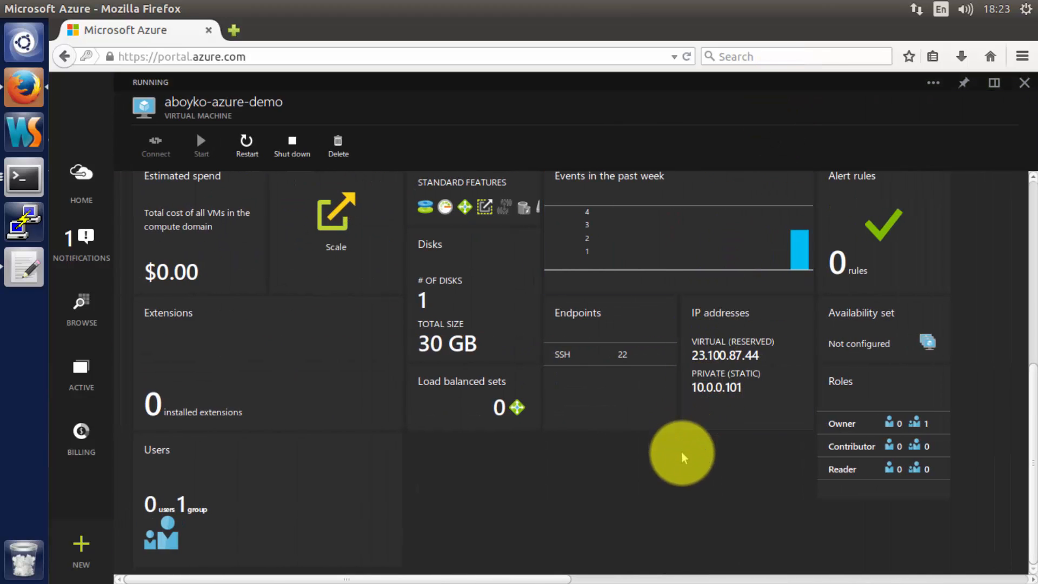
pyautogui.scroll(5, 683, 458)
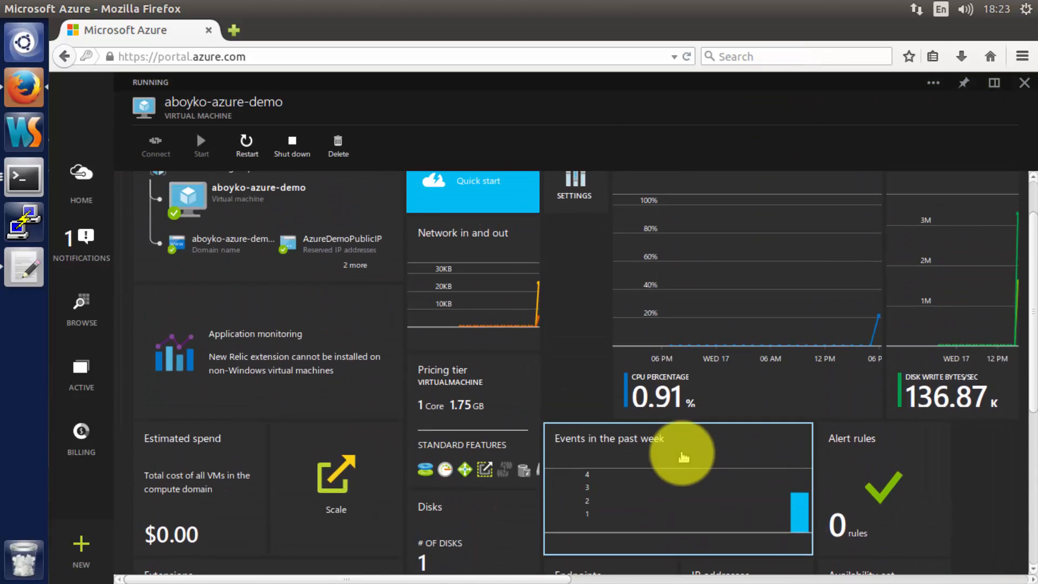
pyautogui.click(489, 421)
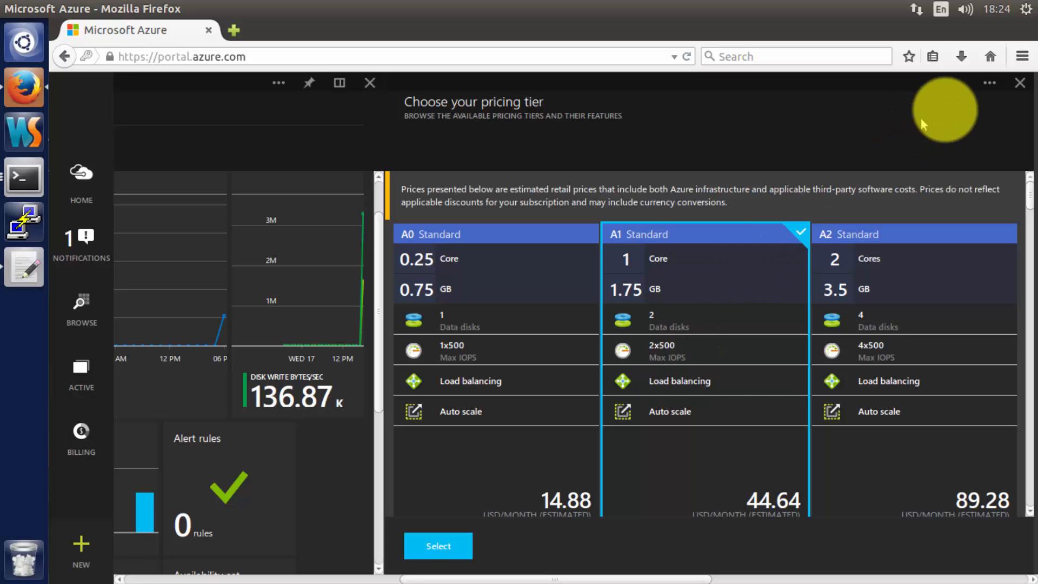
pyautogui.click(1022, 85)
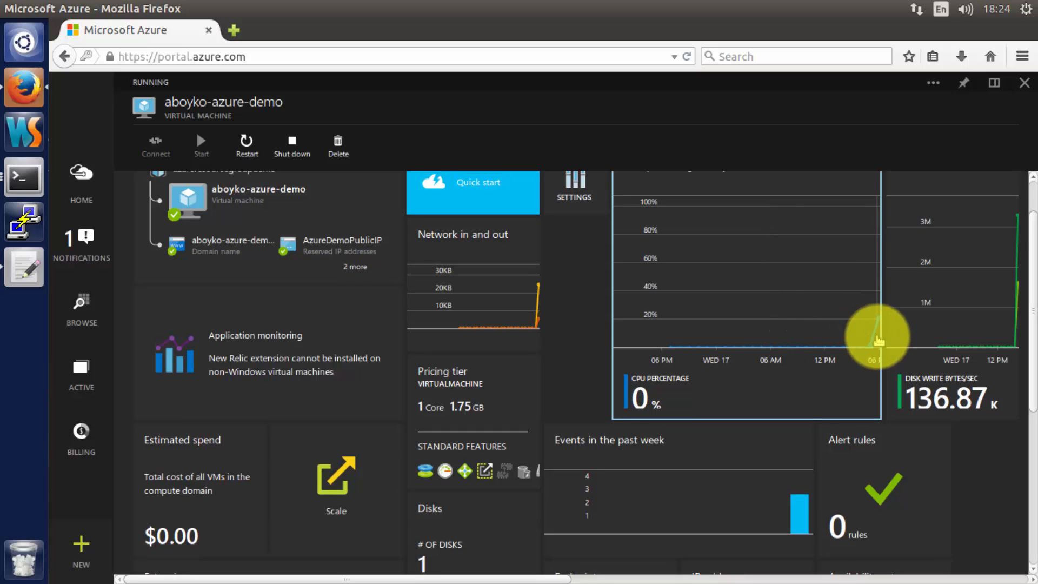
# - Open the VM's Settings > Properties and copy the SSH address aboyko-azure-demo.cloudapp.net:22
pyautogui.scroll(2, 878, 339)
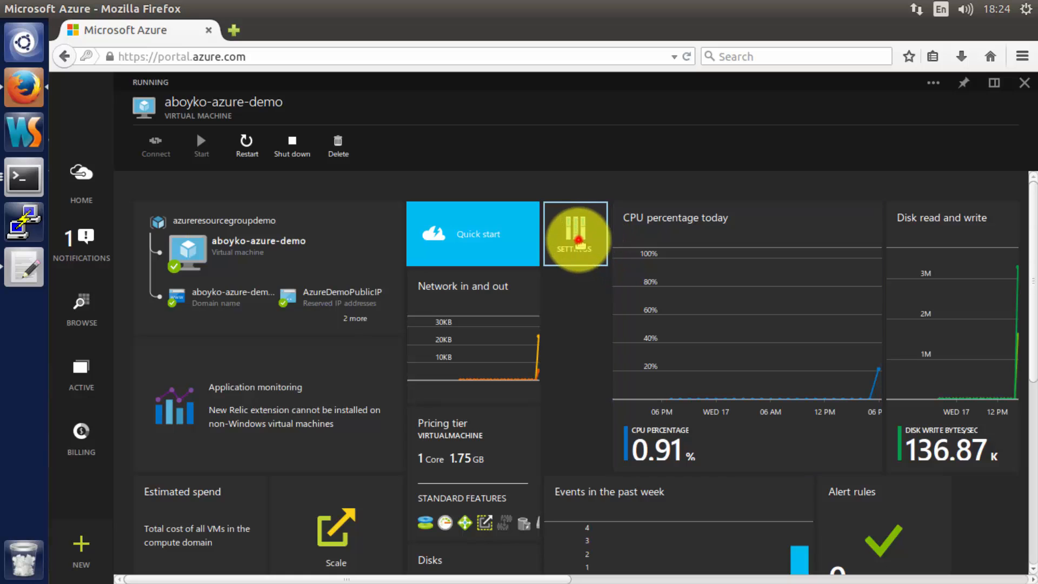
pyautogui.click(577, 242)
pyautogui.click(872, 226)
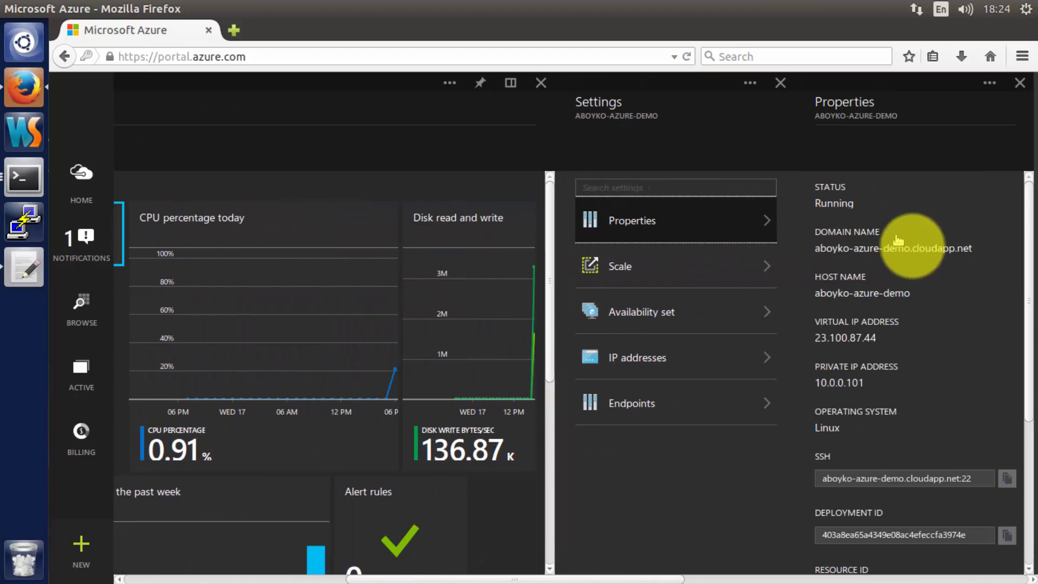
pyautogui.moveTo(971, 249); pyautogui.dragTo(800, 250)
pyautogui.rightClick(835, 253)
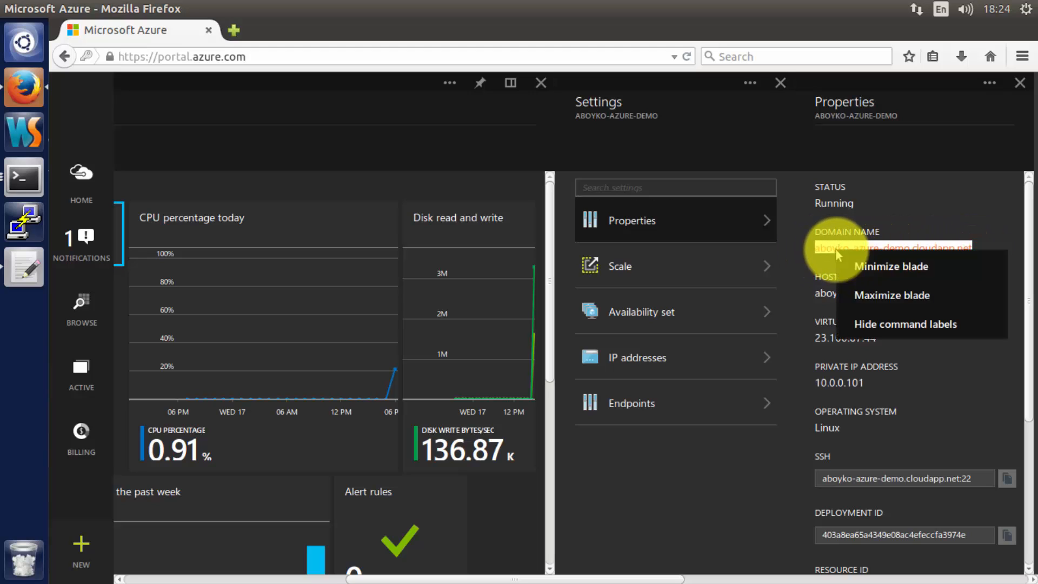
pyautogui.click(898, 195)
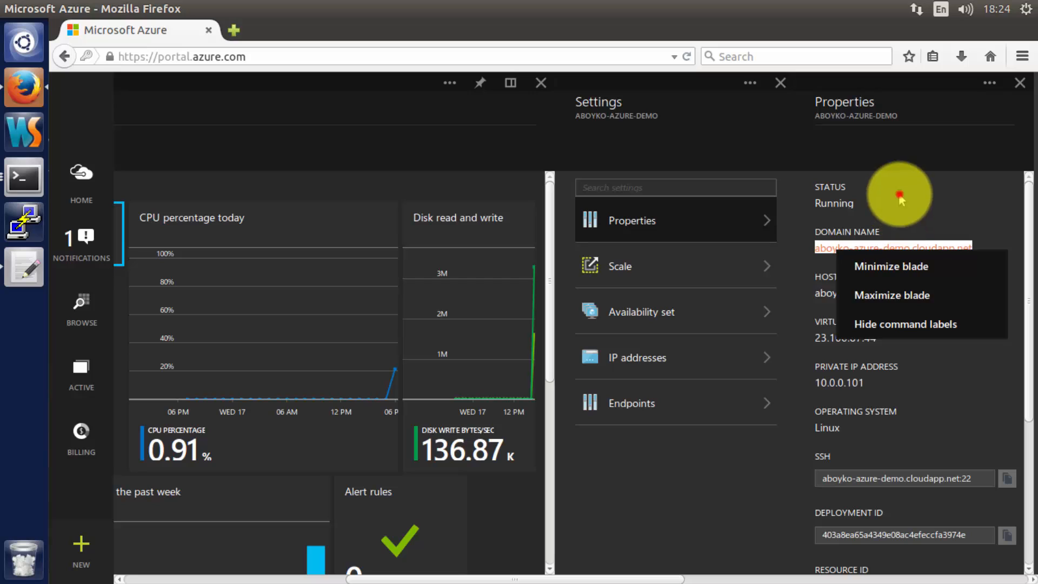
pyautogui.click(1008, 479)
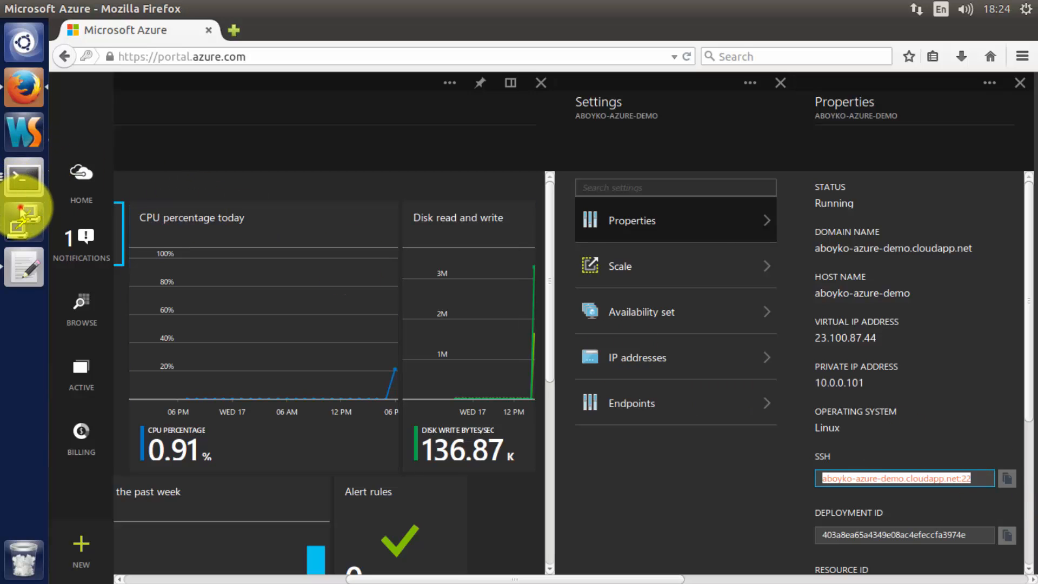
# - Launch PuTTY, connect to aboyko-azure-demo.cloudapp.net without the :22 port, and accept the host key
pyautogui.click(21, 210)
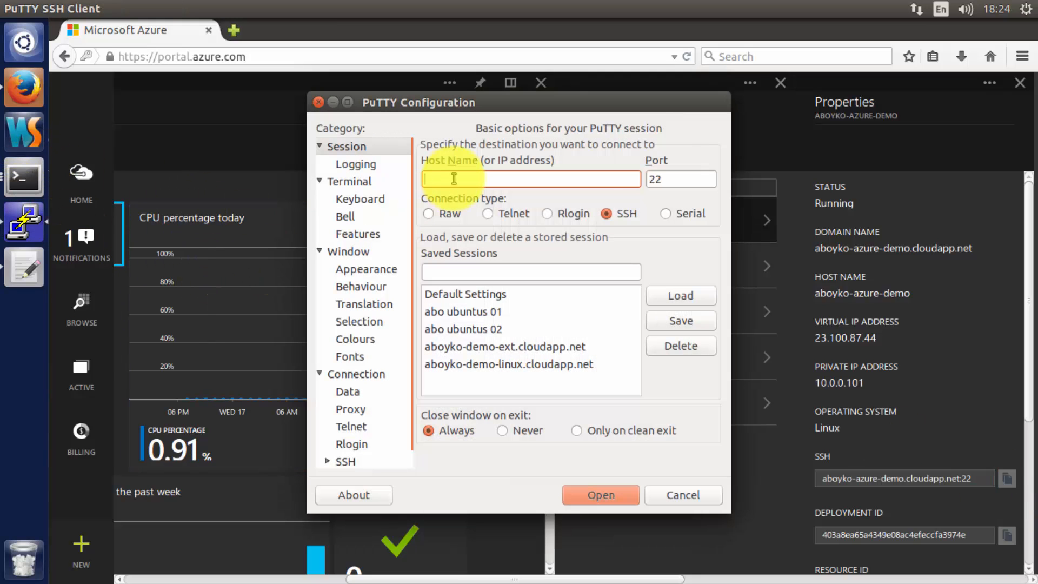
pyautogui.hotkey('ctrl', 'v')
pyautogui.press('BackSpace')
pyautogui.press('BackSpace')
pyautogui.press('BackSpace')
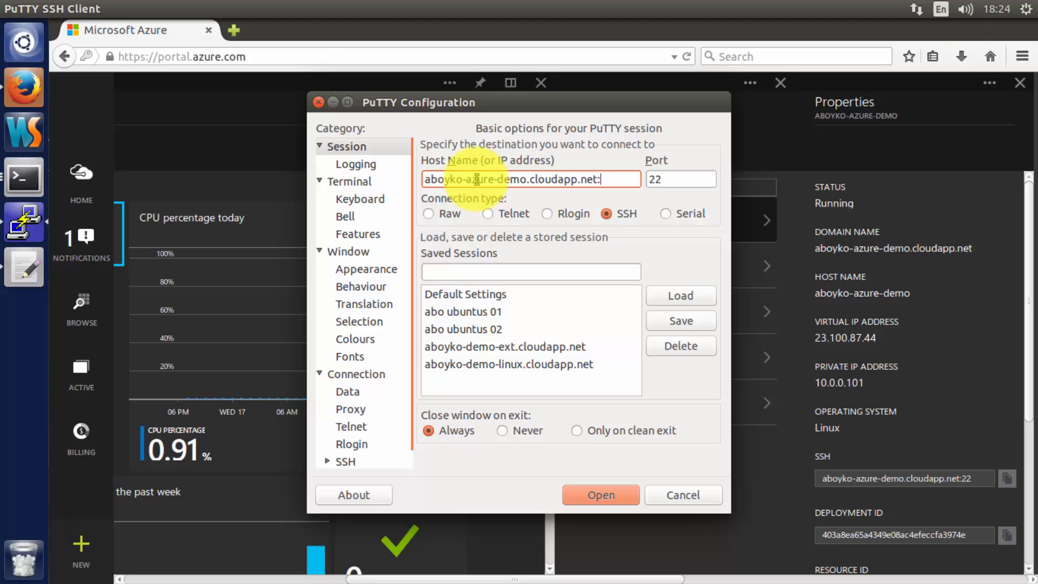
pyautogui.click(613, 491)
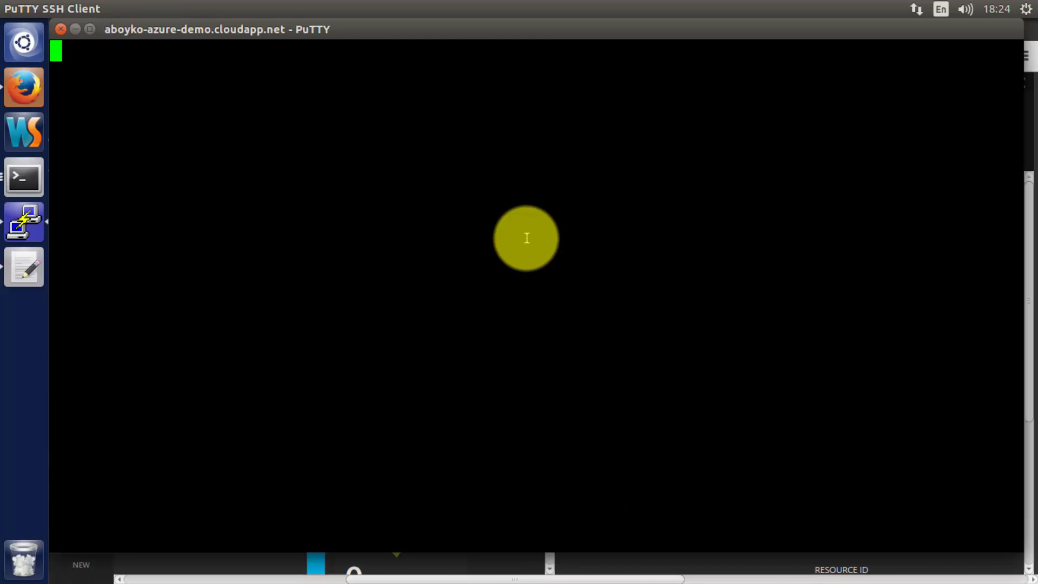
pyautogui.click(551, 542)
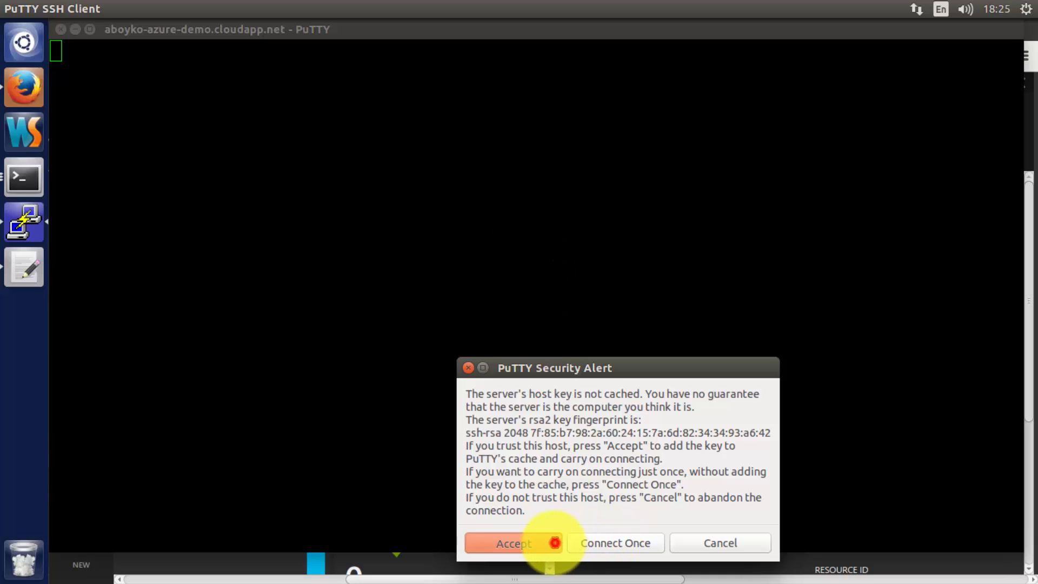
# - Log in to the Ubuntu shell with the user name and password, then exit the session
pyautogui.write('aboyko')
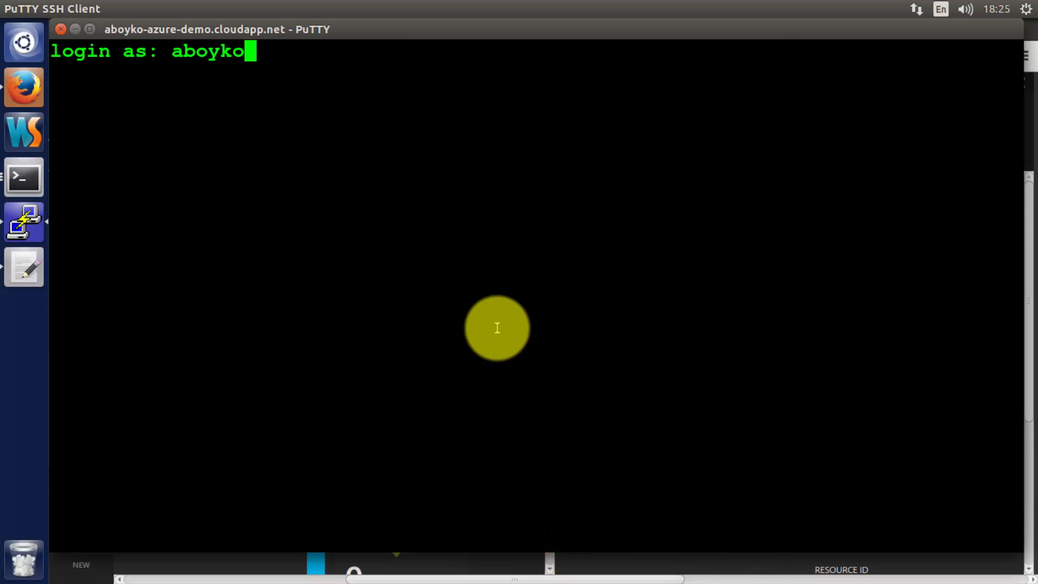
pyautogui.press('Return')
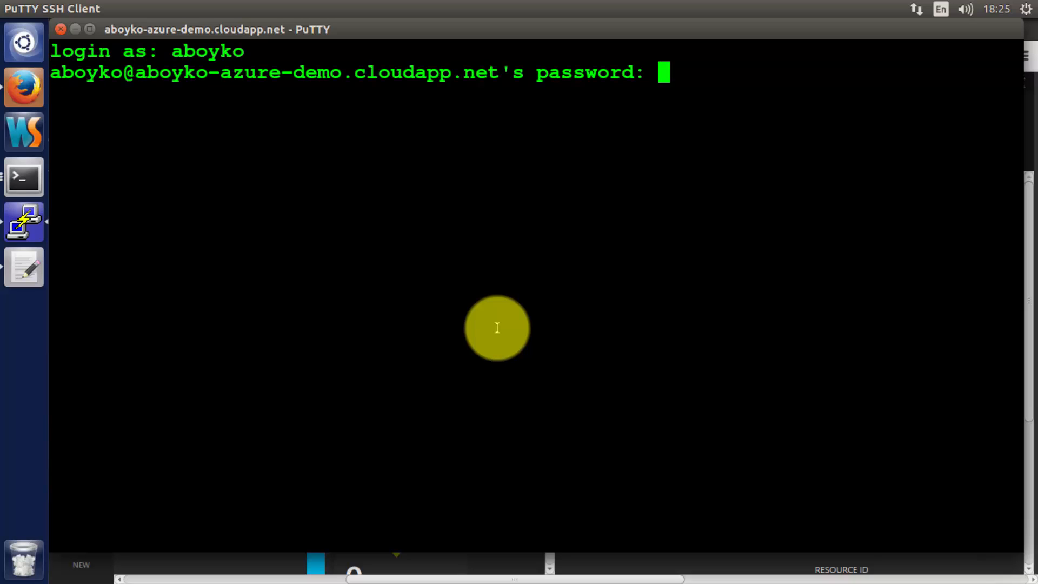
pyautogui.press('Return')
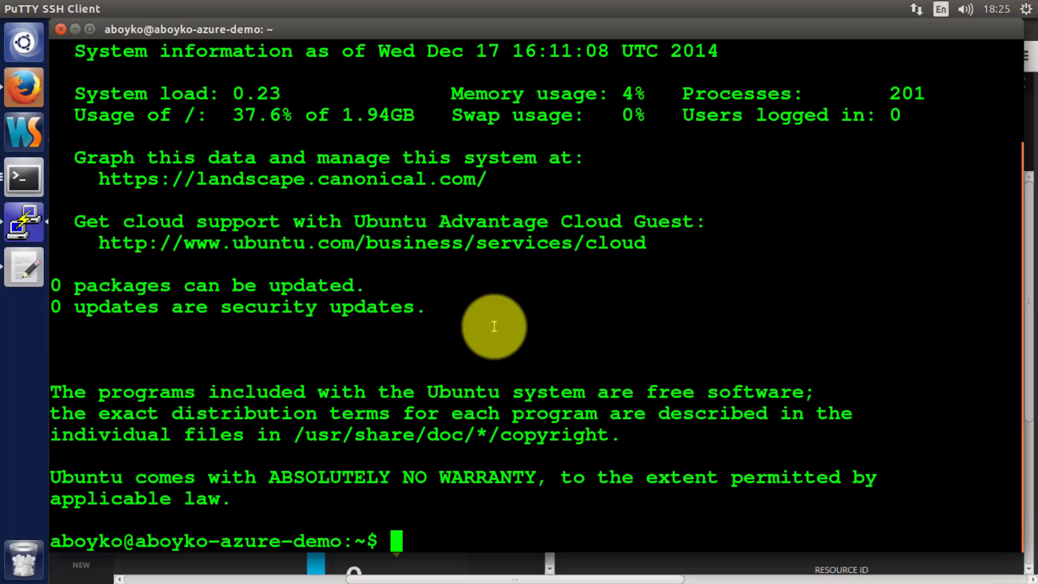
pyautogui.scroll(2, 493, 325)
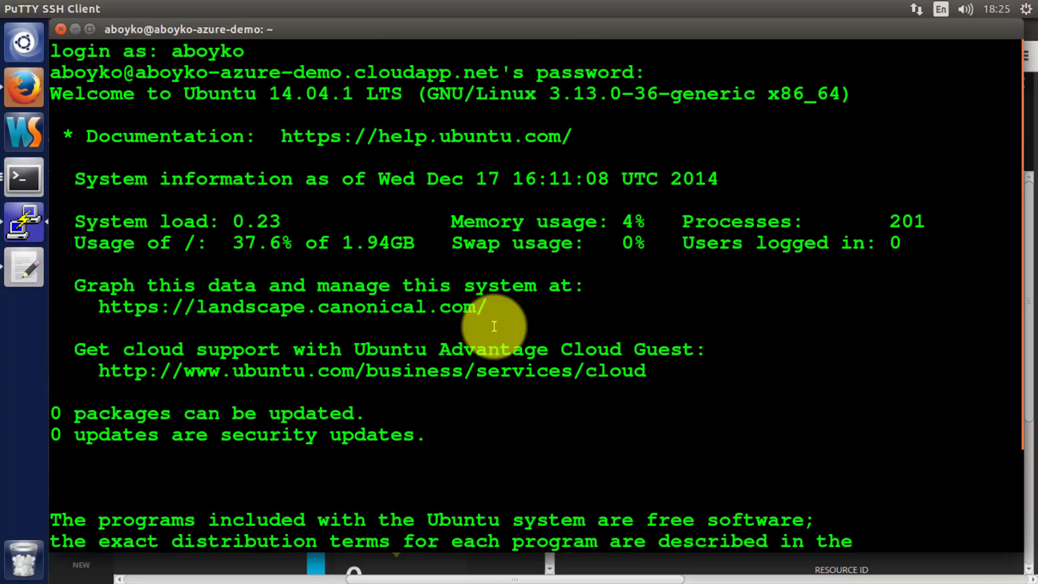
pyautogui.scroll(-2, 494, 326)
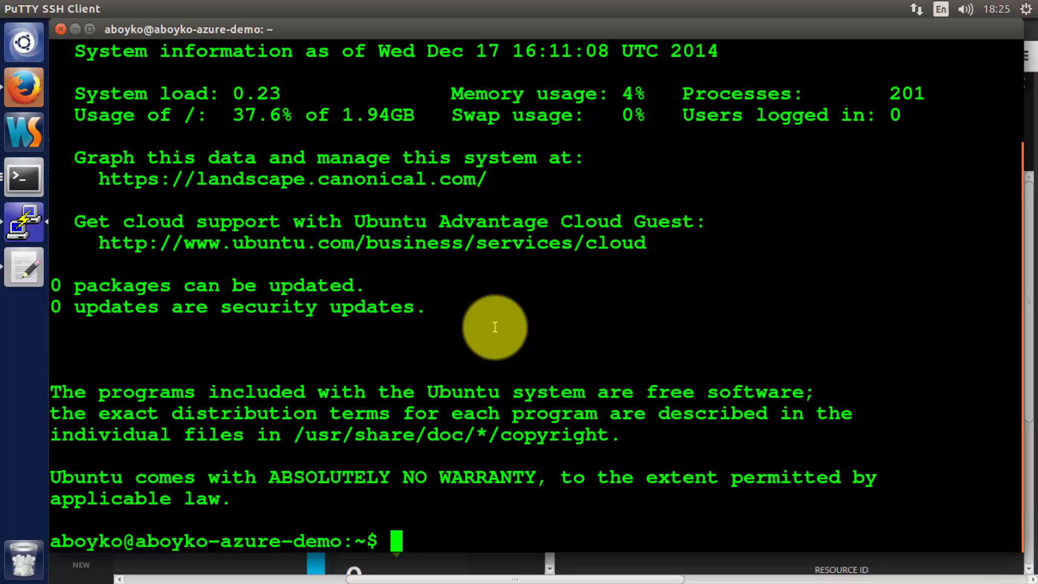
pyautogui.write('exit')
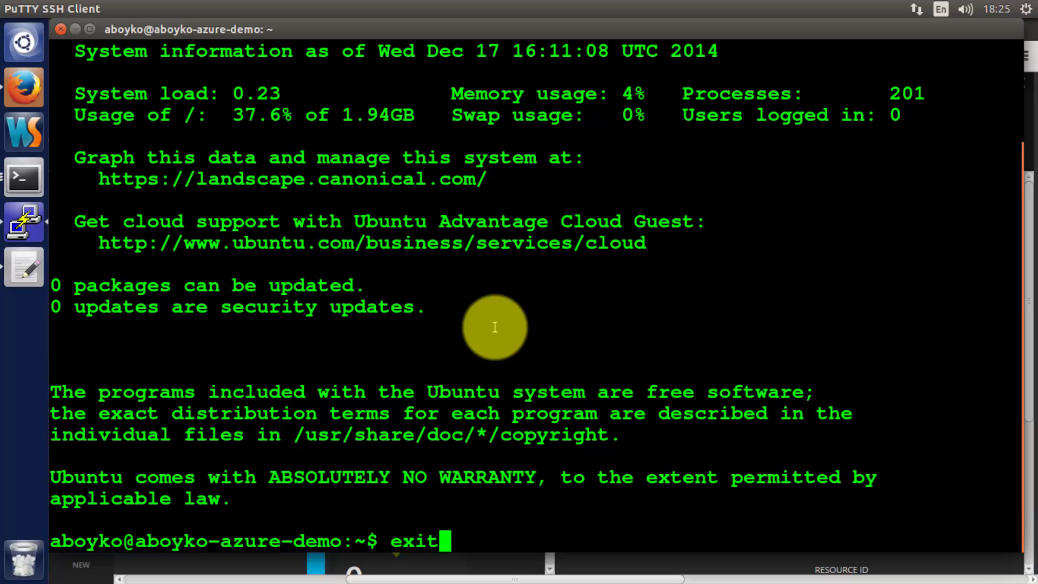
pyautogui.press('Return')
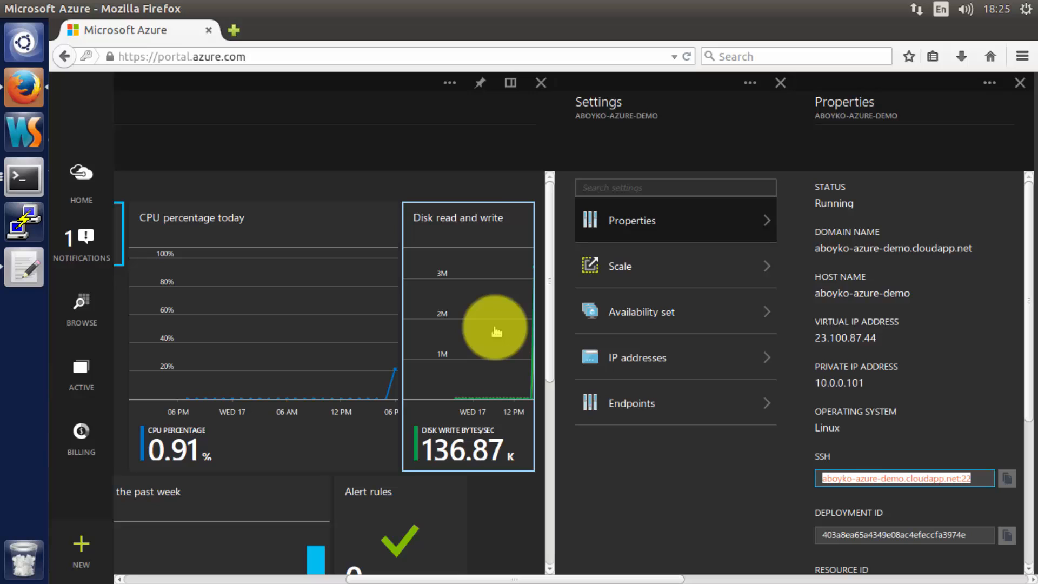
# - Close the Properties and Settings blades to return to the aboyko-azure-demo VM overview
pyautogui.click(1020, 84)
pyautogui.click(780, 83)
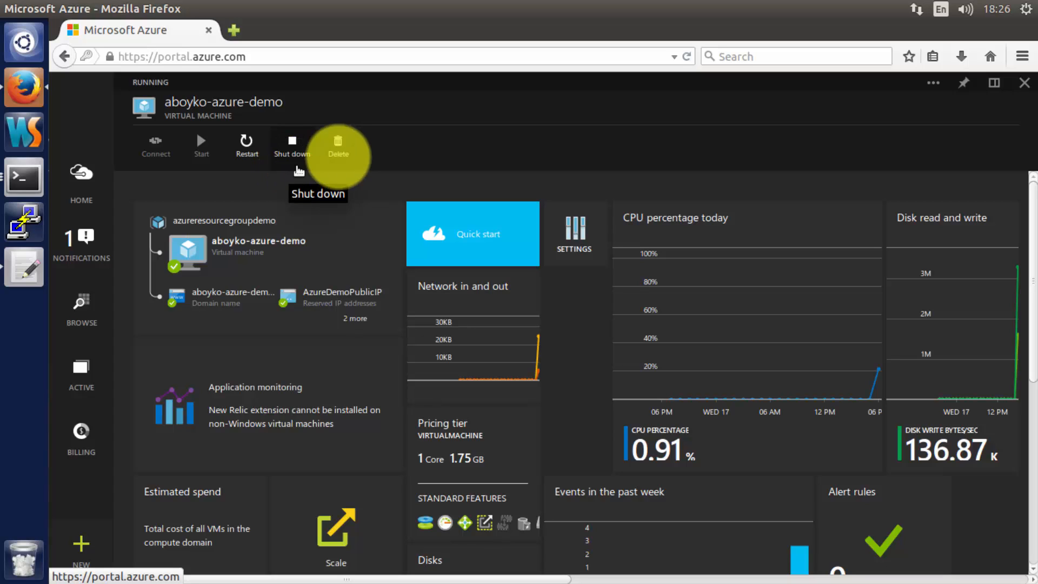
pyautogui.click(338, 156)
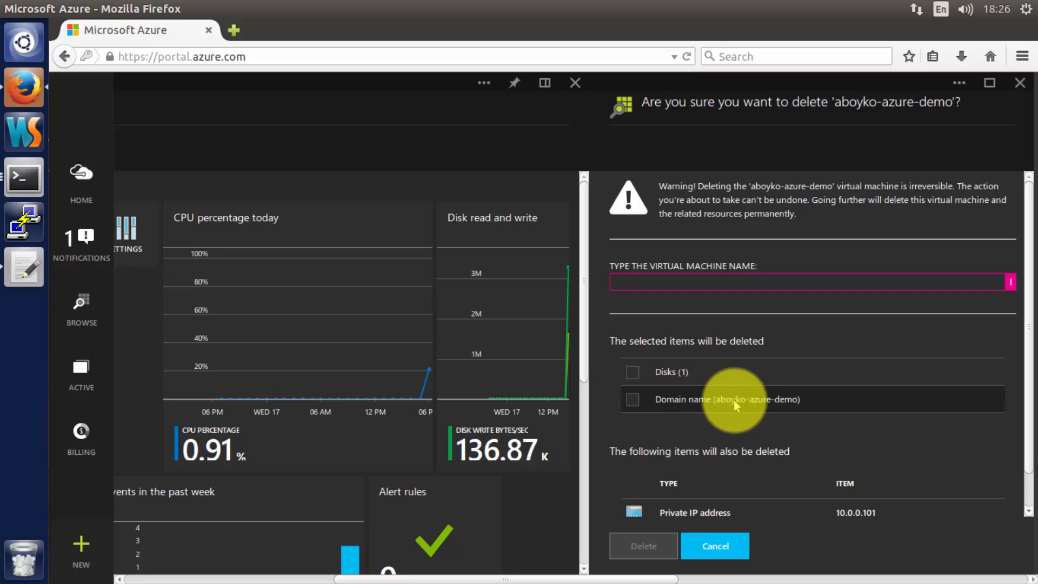
pyautogui.click(639, 399)
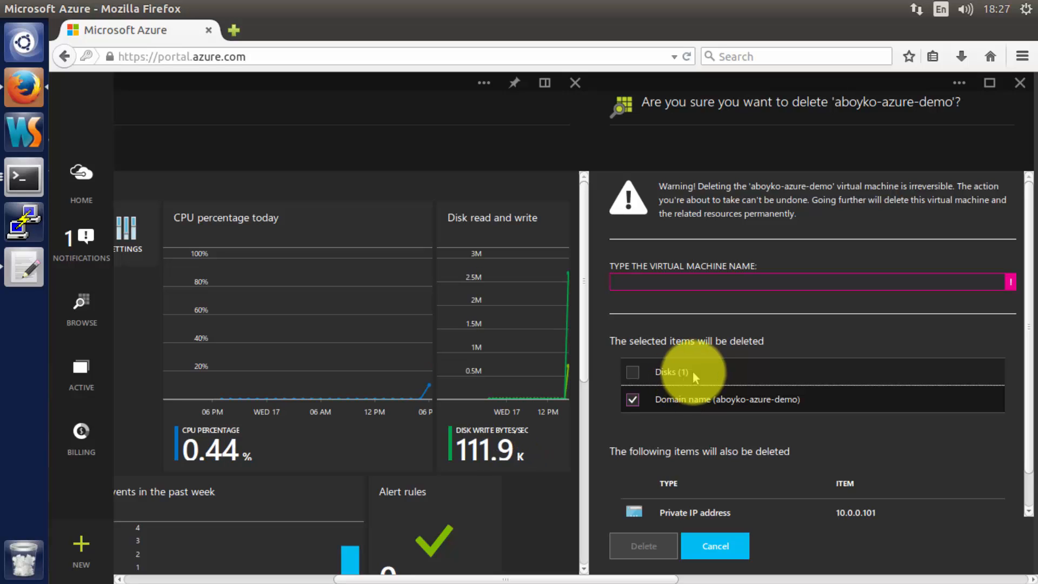
pyautogui.click(1017, 84)
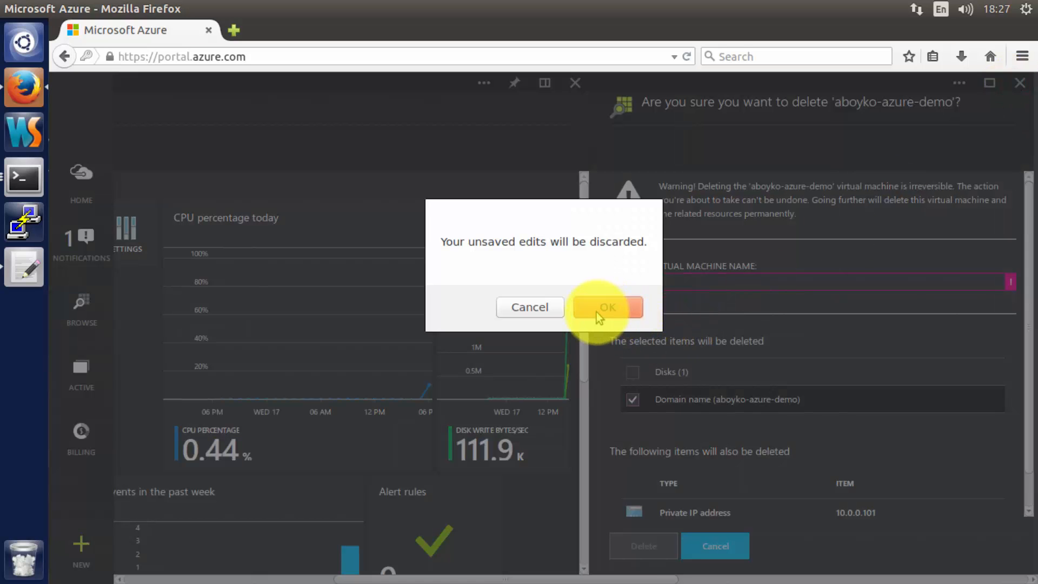
pyautogui.click(596, 312)
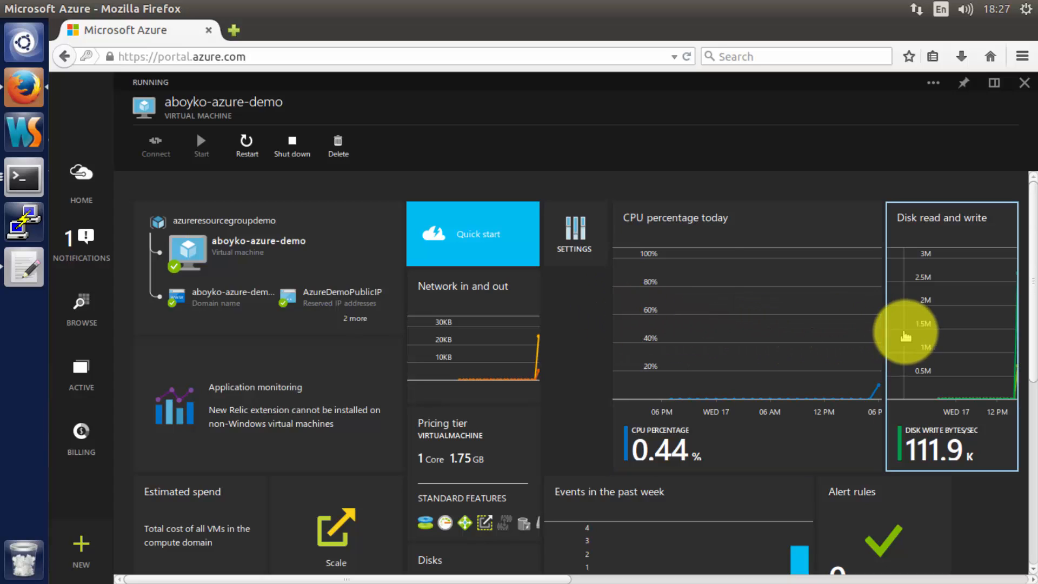
pyautogui.click(818, 372)
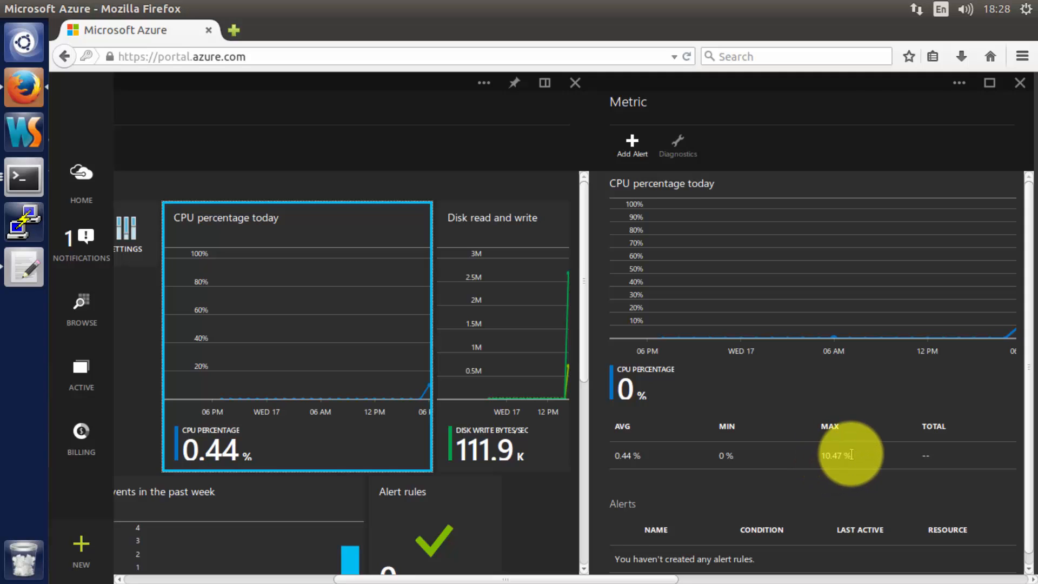
pyautogui.scroll(-1, 846, 453)
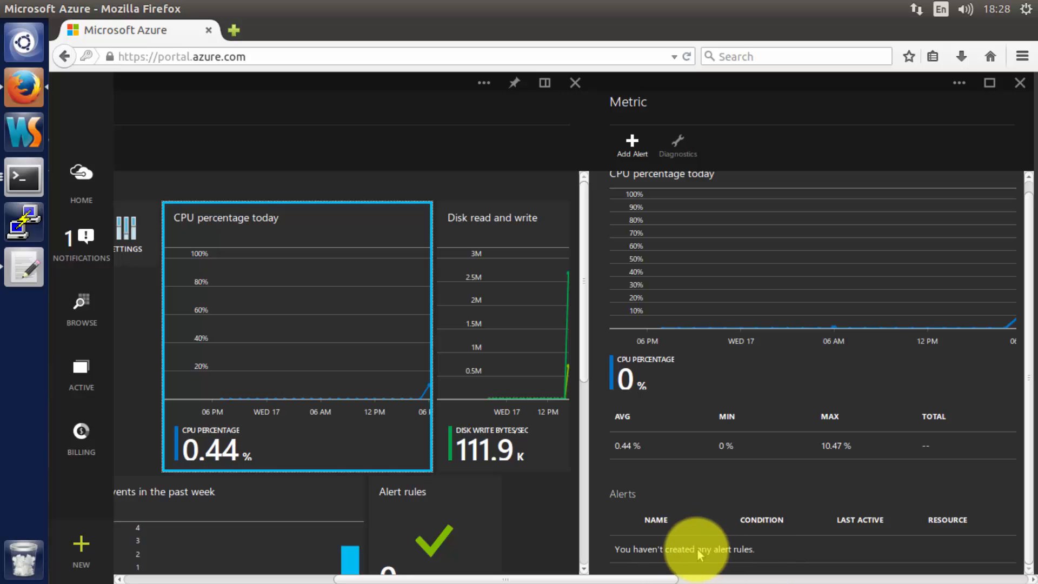
pyautogui.click(1021, 84)
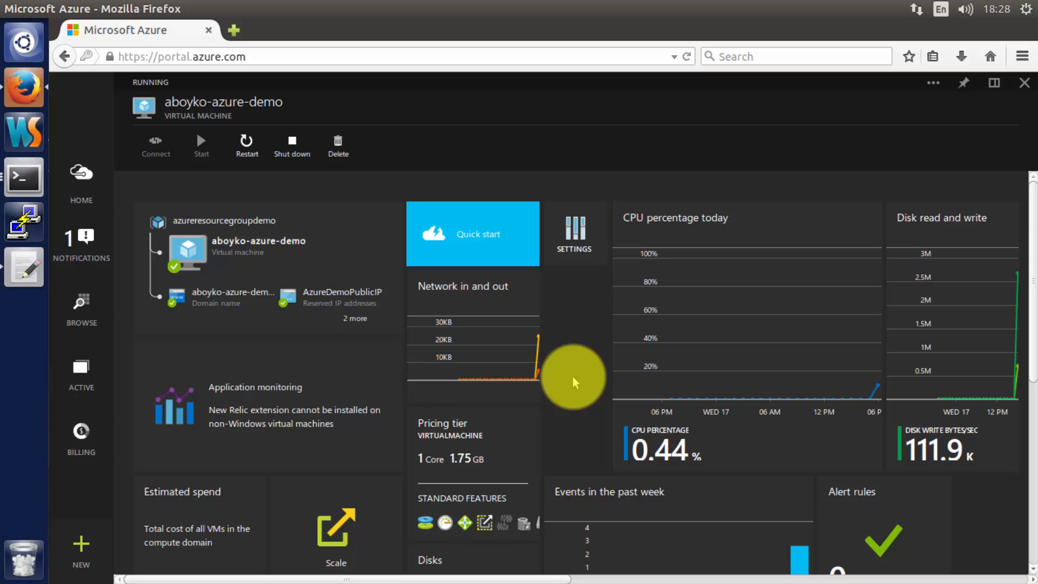
pyautogui.scroll(-6, 572, 376)
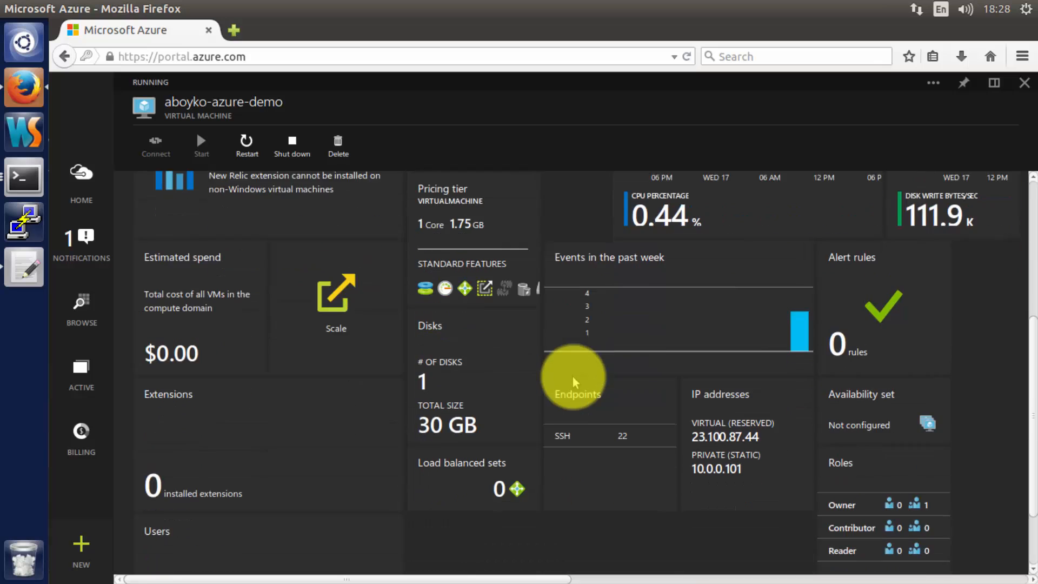
pyautogui.scroll(6, 573, 376)
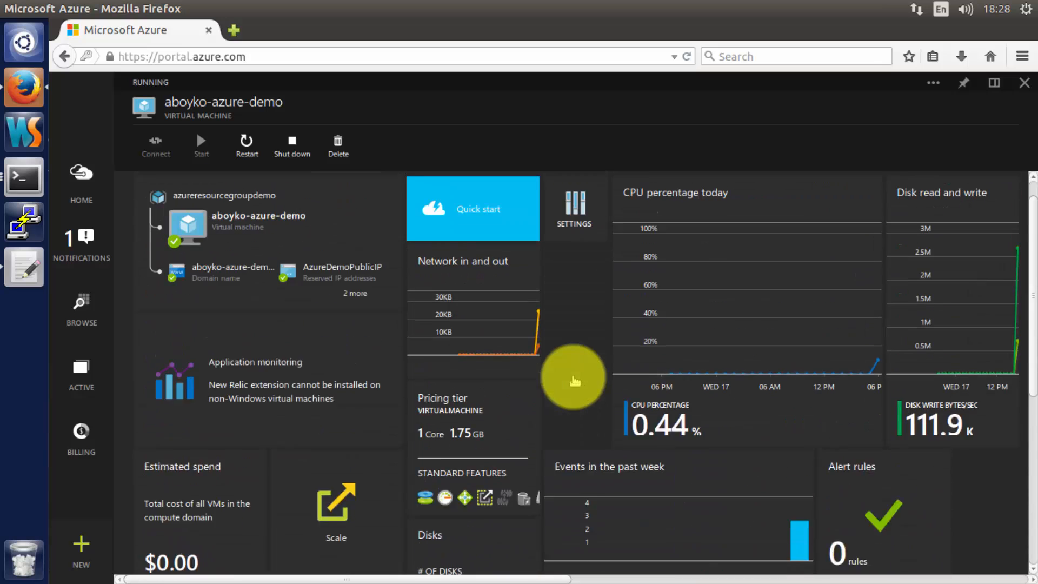